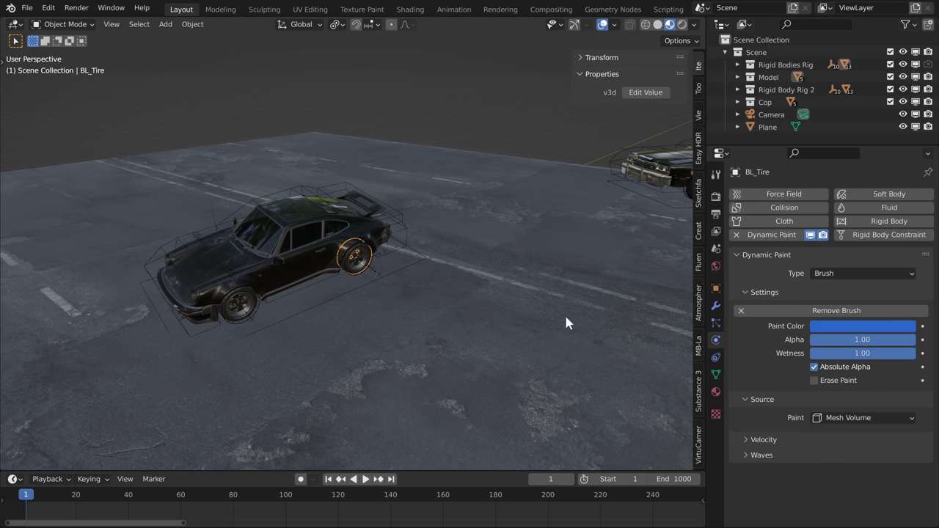
middle_click_drag(564, 312, 470, 289)
left_click(469, 289)
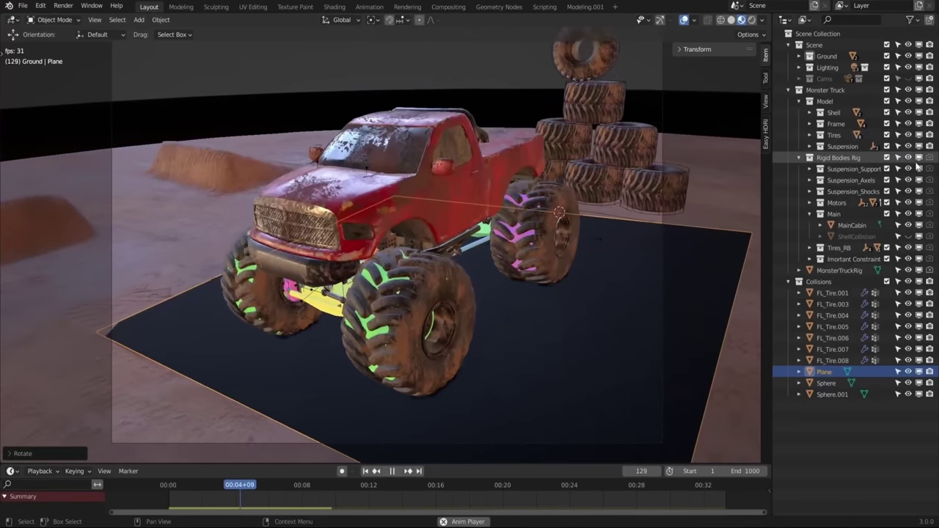
- Hide the truck's Model collection, replay the simulation from the first frame and rotate the ground plane under the rig
left_click(908, 102)
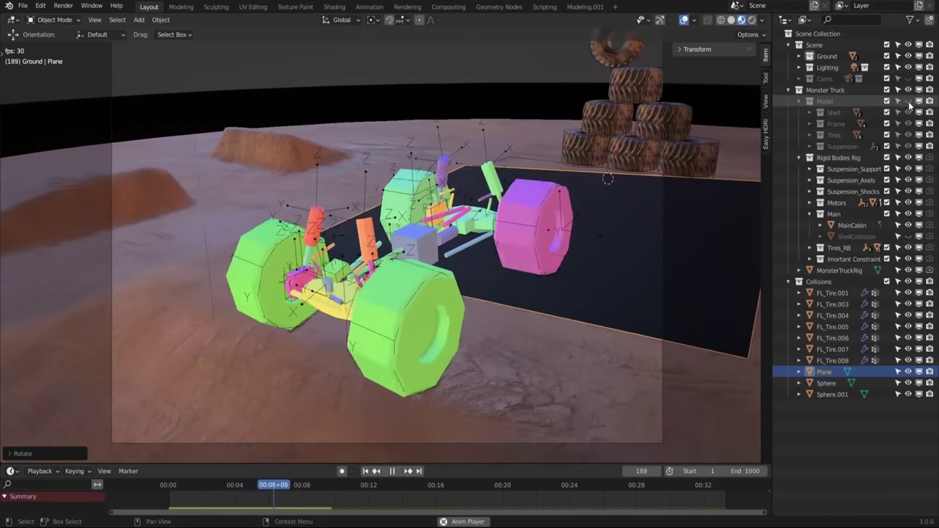
key("shift+Left")
key("r")
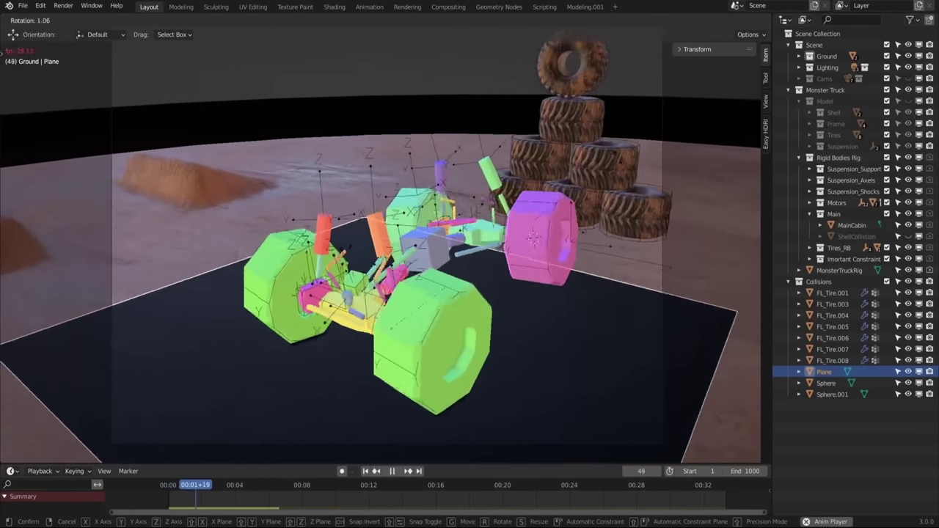
left_click(446, 261)
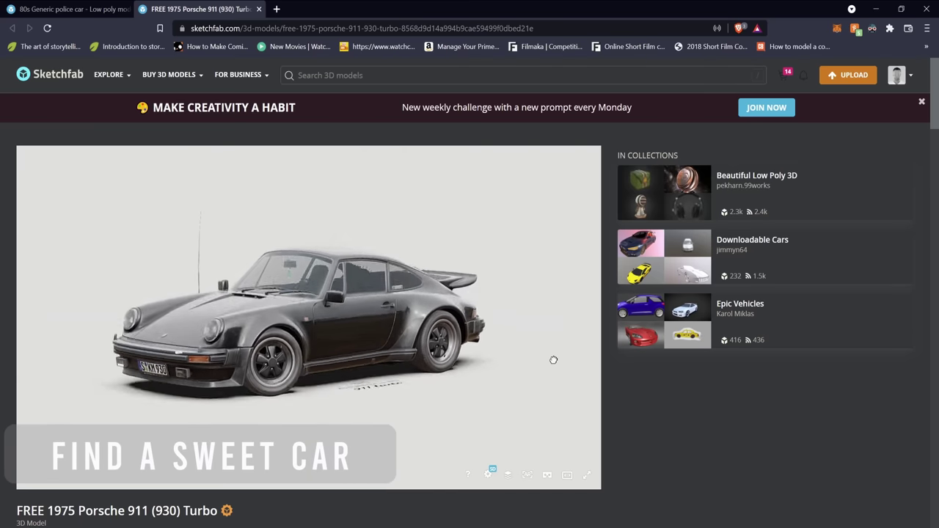
- Look over the Sketchfab page of the FREE 1975 Porsche 911 (930) Turbo model
scroll(716, 377, "down", 2)
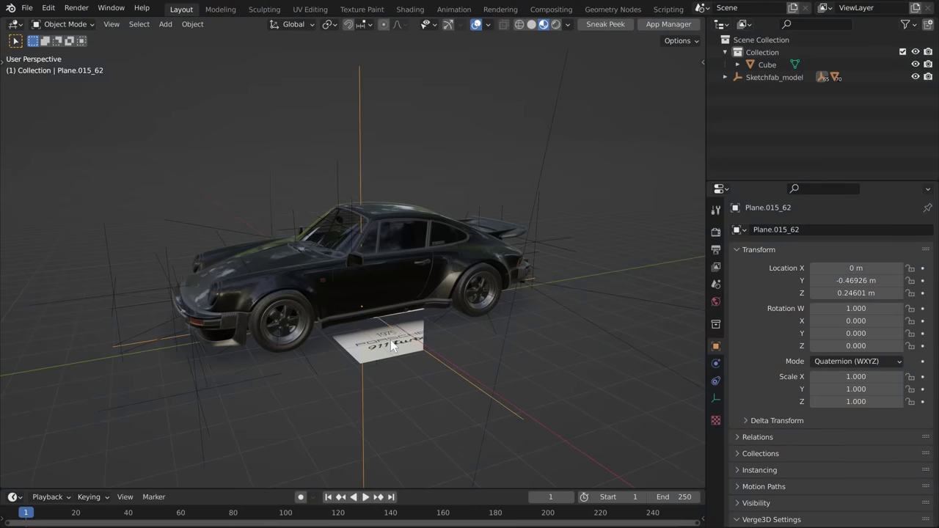
- Delete the nameplate plane under the imported Porsche and the other unneeded pieces around the car
key("Delete")
left_click(440, 231)
left_click(466, 294)
mouse_move(466, 293)
middle_mouse_down()
mouse_move(254, 344)
mouse_move(402, 373)
middle_mouse_up()
left_click(257, 339, "shift")
left_click(343, 349, "shift")
middle_click_drag(194, 316, 536, 307)
left_click(273, 292, "shift")
key("Delete")
- Box-select all parts of the car in a wireframe side view
key("KP_3")
left_click(494, 242)
key("shift+z")
key("b")
left_click_drag(534, 177, 88, 411)
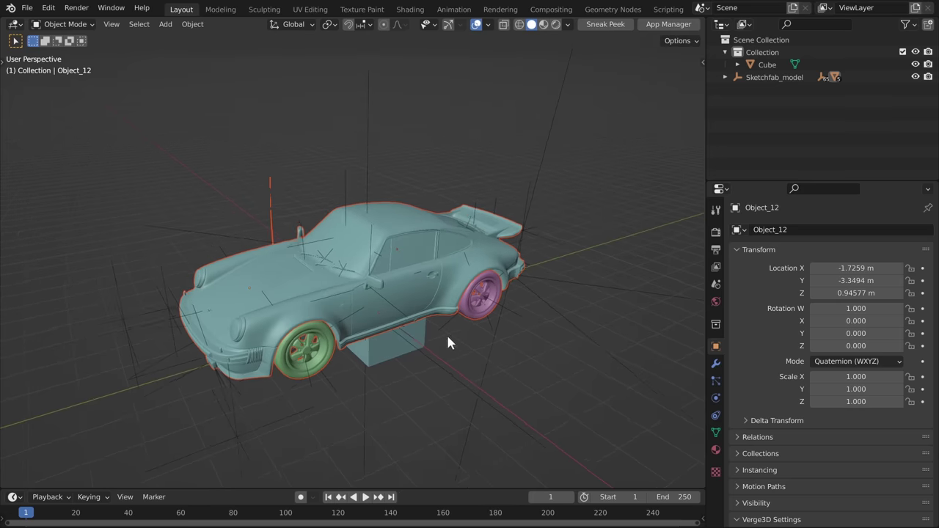
- Set the car body's origin to its center of mass by volume
middle_click_drag(446, 332, 501, 267)
left_click(416, 245)
left_click(203, 27)
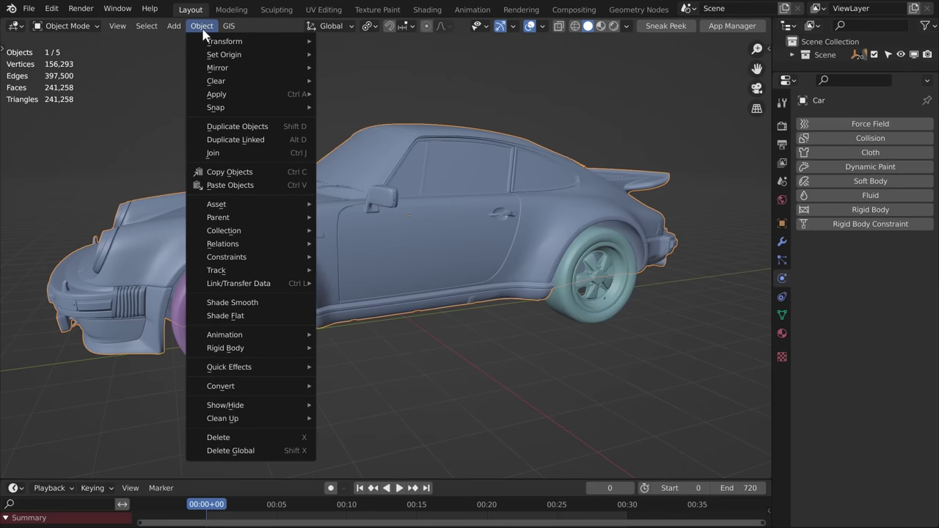
mouse_move(281, 56)
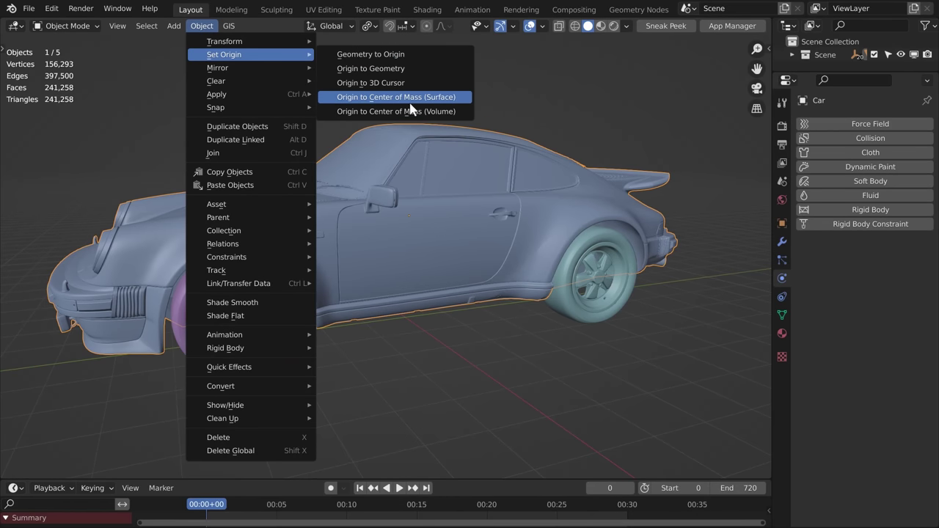
left_click(449, 112)
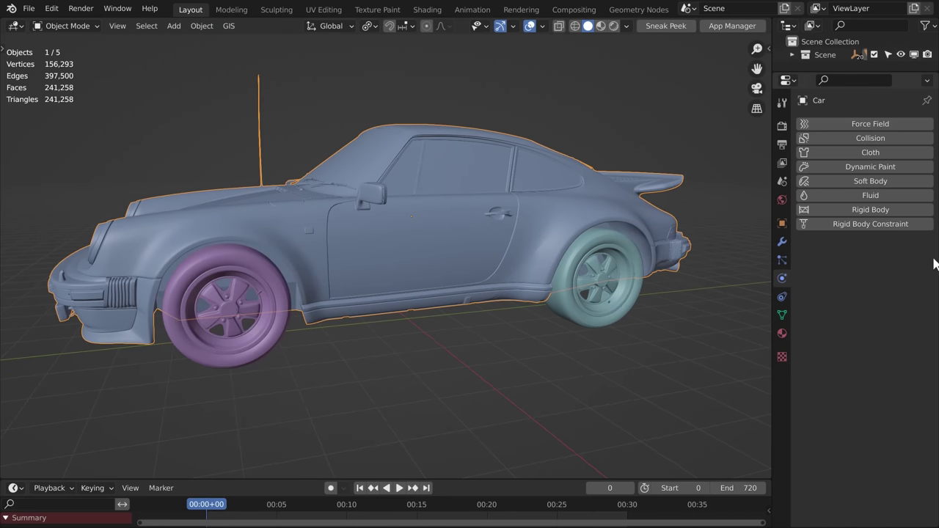
- Frame the front-left tire and rotate it to check its pivot point
key("KP_Decimal")
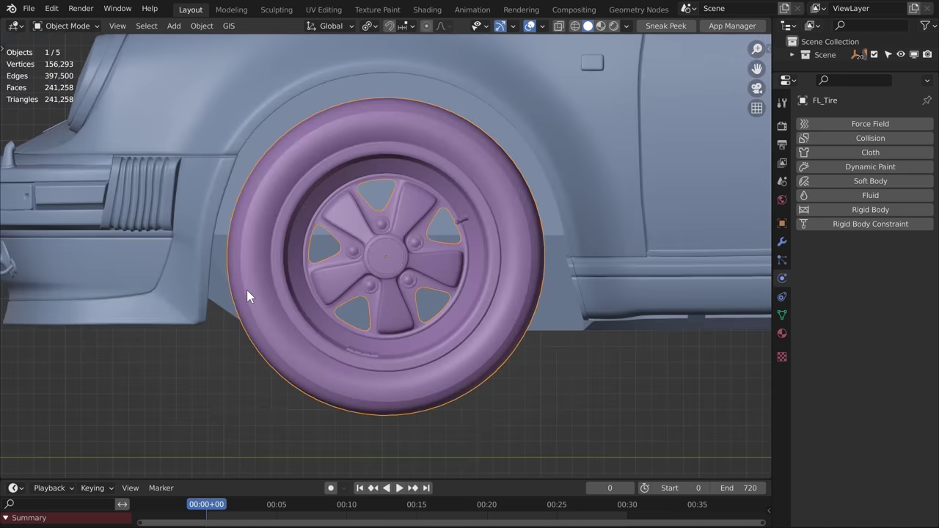
key("r")
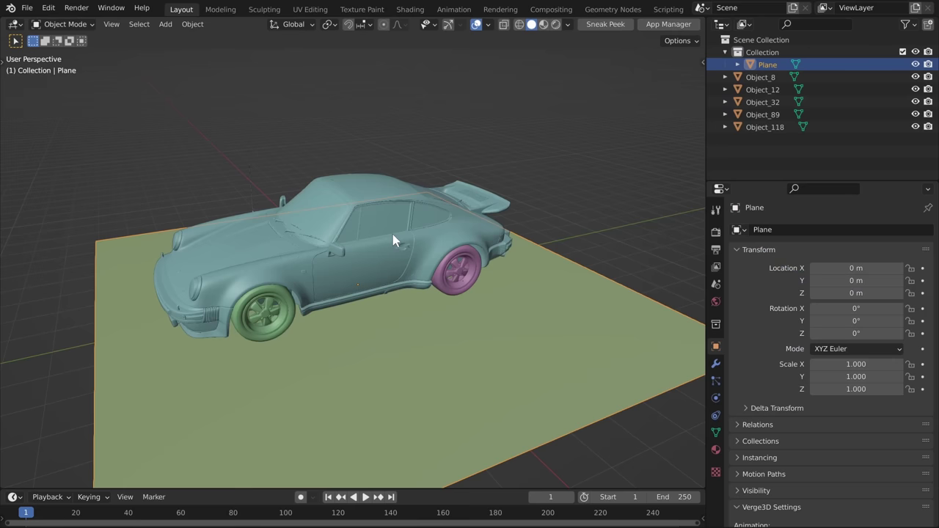
- Add a cube, reset its location to the world origin and raise it along Z to the car's cabin
key("shift+a")
mouse_move(183, 209)
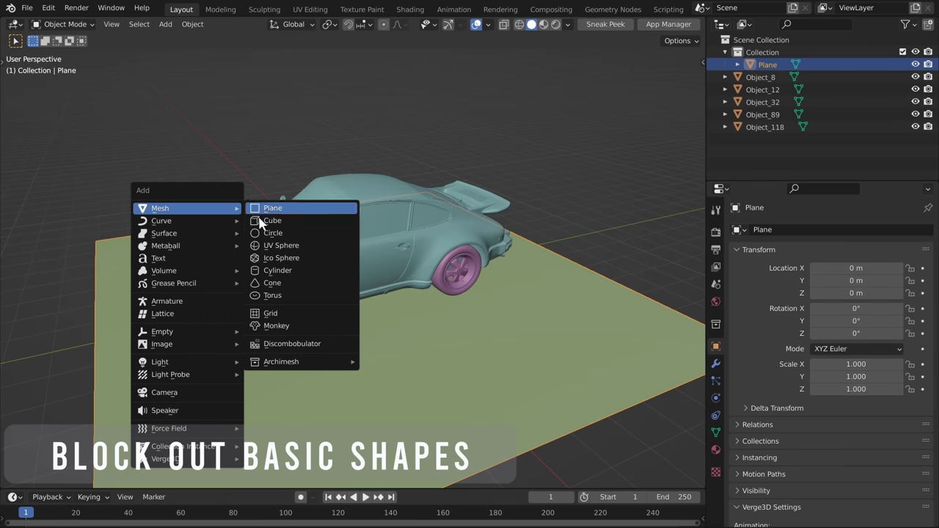
left_click(268, 220)
key("alt+g")
middle_click_drag(377, 301, 436, 269)
key("g")
key("z")
left_click(436, 188)
middle_click_drag(435, 188, 507, 260)
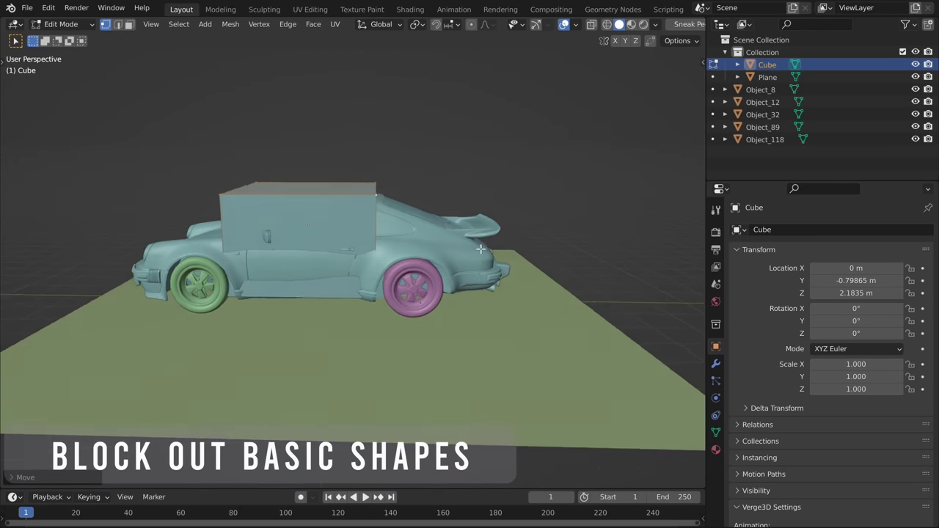
- Scale the cube's mesh along Y to fit the car body and shift the cube along Y into place
mouse_move(484, 173)
middle_mouse_down()
mouse_move(506, 182)
mouse_move(429, 174)
mouse_move(551, 273)
mouse_move(523, 224)
mouse_move(485, 263)
middle_mouse_up()
key("s")
key("y")
left_click(469, 183)
key("Tab")
key("g")
key("y")
left_click(436, 192)
- Add a cylinder, place it behind the car and shade it smooth
key("shift+a")
left_click(587, 276)
key("g")
left_click(535, 219)
left_click(449, 249)
right_click(507, 220)
left_click(517, 218)
- Flatten the cylinder's mesh along Z in Edit Mode
key("Tab")
key("s")
key("z")
left_click(539, 208)
key("Tab")
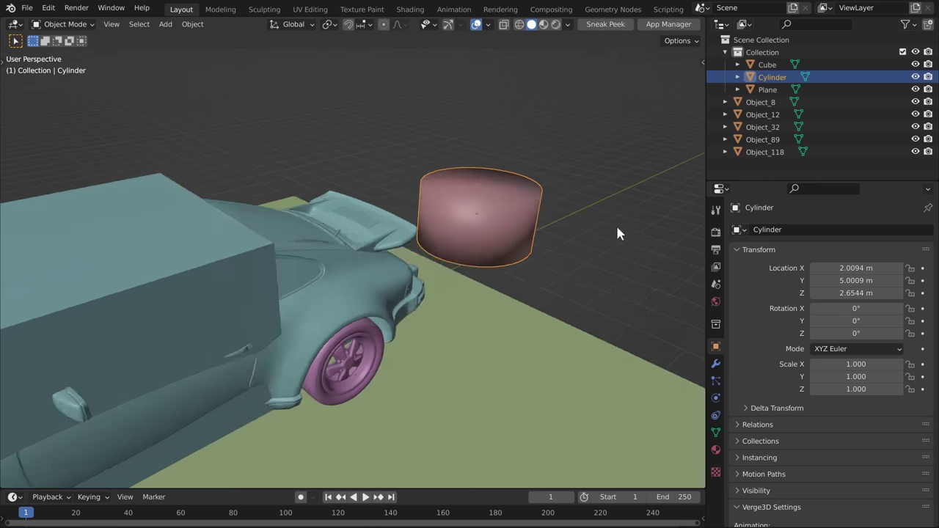
- Set the cylinder's delta rotation Y to 90°
middle_click_drag(617, 228, 532, 276, "shift")
key("r")
key("x")
key("Escape")
left_click(762, 408)
scroll(807, 367, "down", 4)
left_click(854, 331)
type("90")
key("Return")
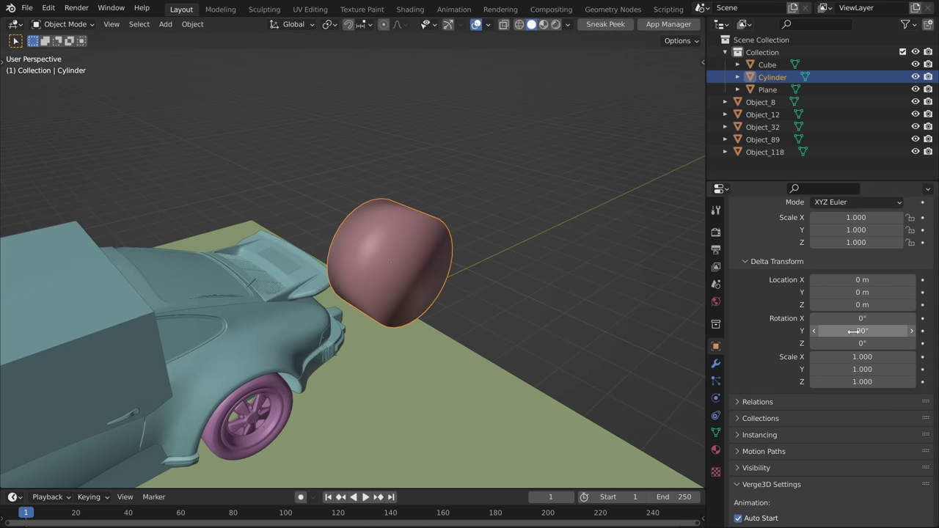
- Move the cylinder onto the car's rear wheel and centre it on the hub in the right side view
scroll(462, 249, "down", 1)
middle_click_drag(463, 257, 389, 250)
key("g")
left_click(274, 323)
key("KP_Decimal")
key("KP_3")
key("g")
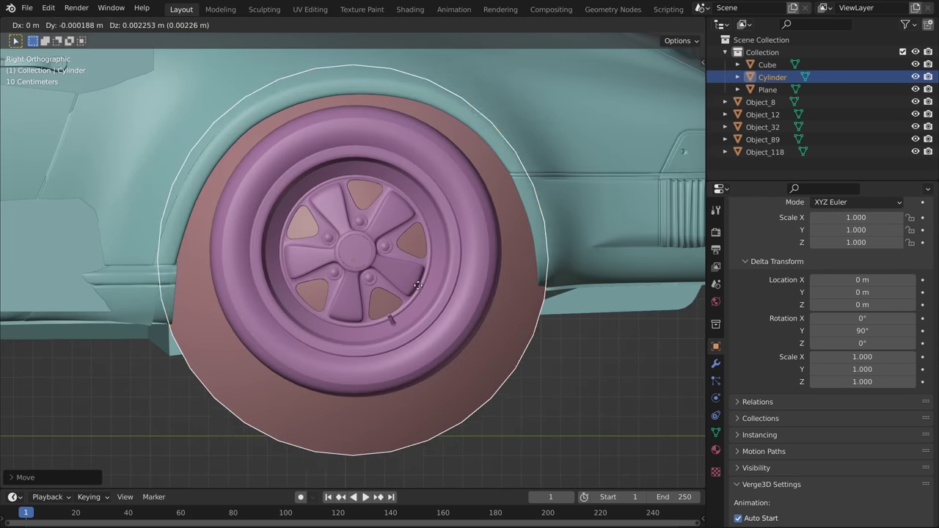
key("Return")
- Scale the cylinder down to the tire's diameter and fine-tune its position
key("s")
key("Return")
key("g")
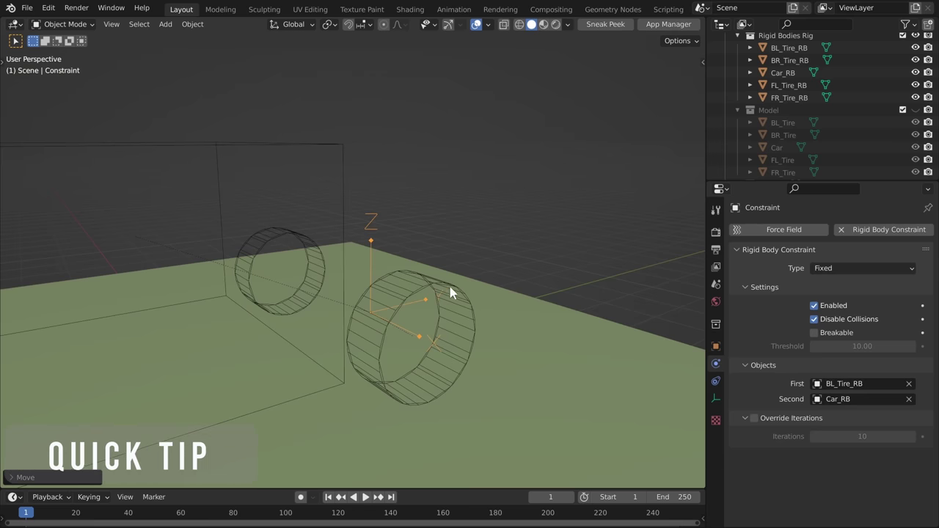
- Snap the fixed constraint empty to the BL_Tire_RB cylinder using Selection to Active
left_click(451, 289)
left_click(193, 24)
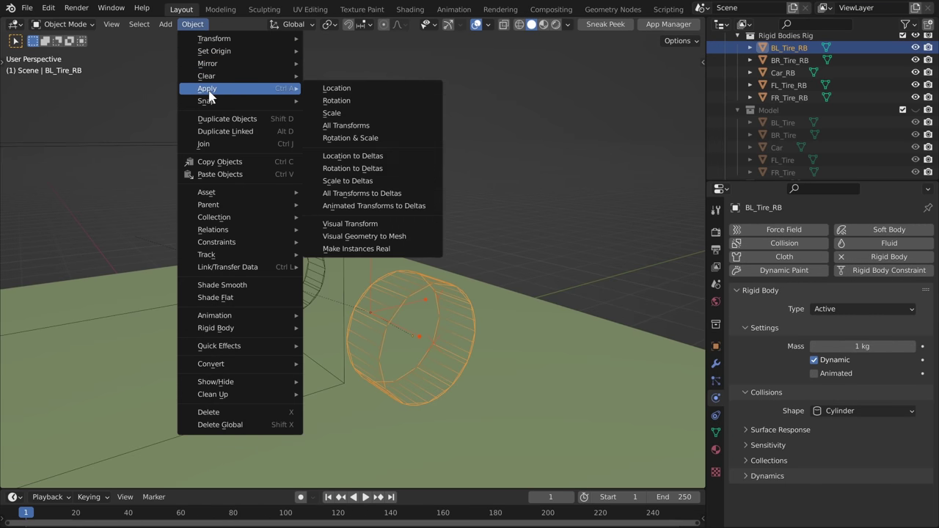
mouse_move(273, 107)
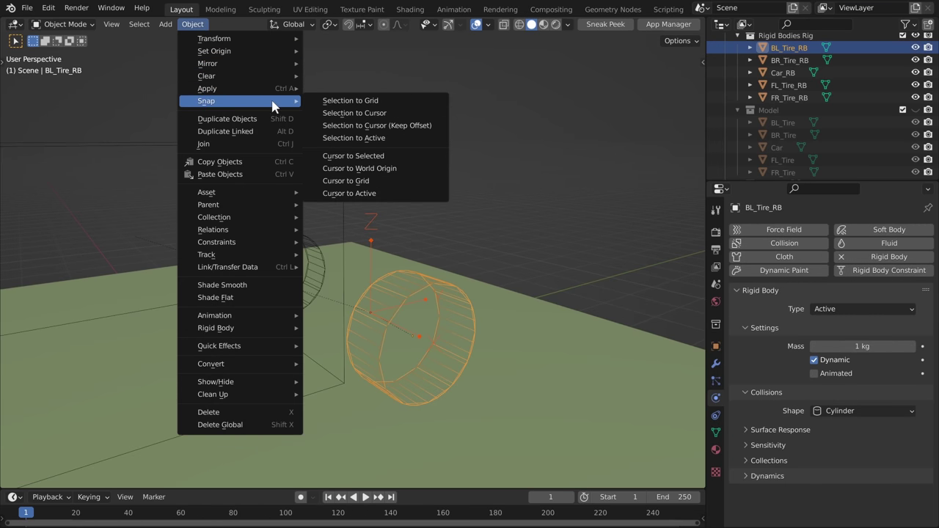
left_click(383, 138)
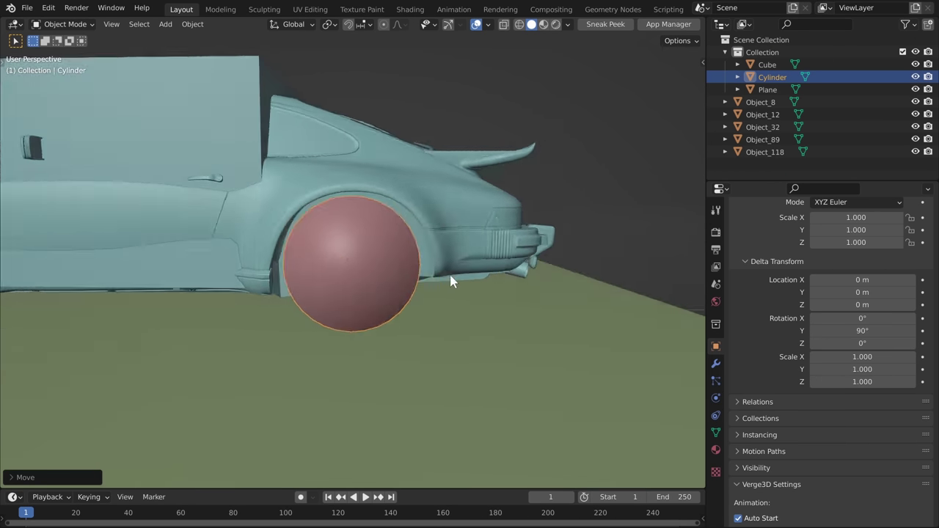
- Adjust the cylinder's position over the rear wheel in a wireframe side view
key("KP_3")
key("shift+z")
key("KP_Decimal")
key("g")
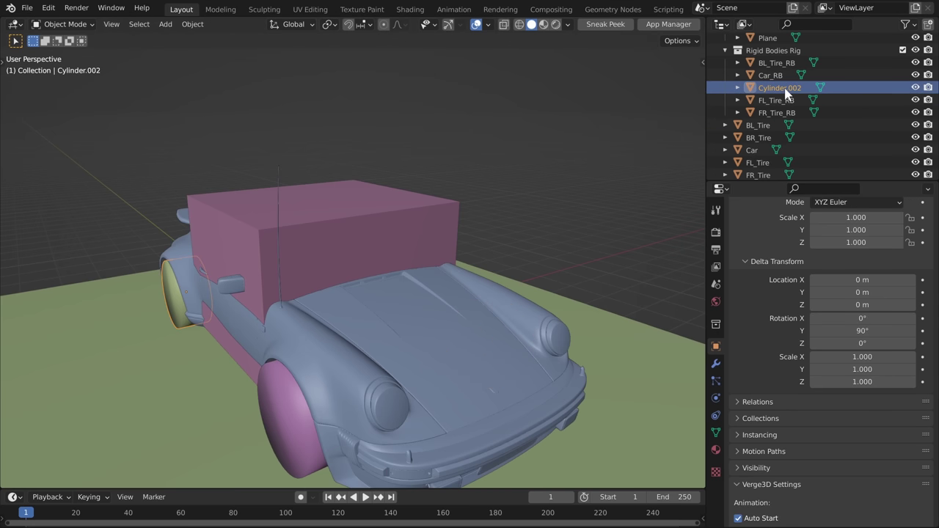
- Rename the back-right tire's cylinder, Cylinder.002, as BR_Tire_RB
double_click(780, 88)
scroll(786, 92, "up", 1)
left_click(761, 139)
left_click(767, 151)
scroll(769, 152, "down", 2)
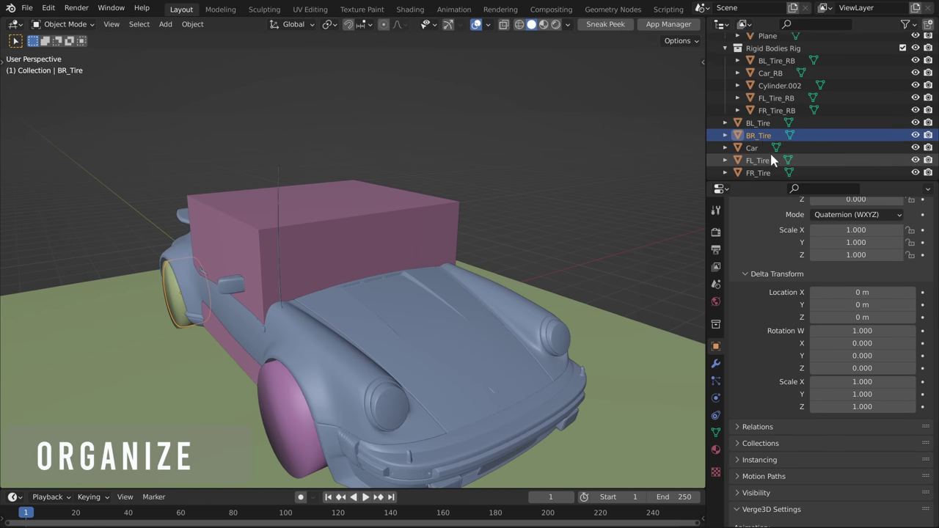
left_click(772, 69)
scroll(781, 86, "up", 1)
double_click(780, 100)
left_click(779, 100)
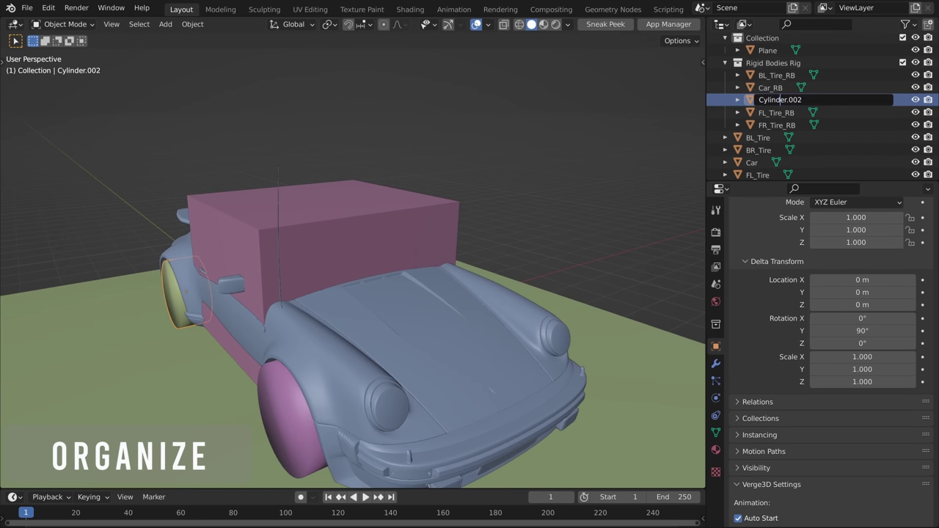
key("Return")
- Move the car and its four tires from BL_Tire to FR_Tire into a new collection named Model
middle_click_drag(661, 176, 540, 264)
left_click(725, 63)
left_click(749, 91)
left_click(758, 140, "shift")
key("m")
left_click(520, 171)
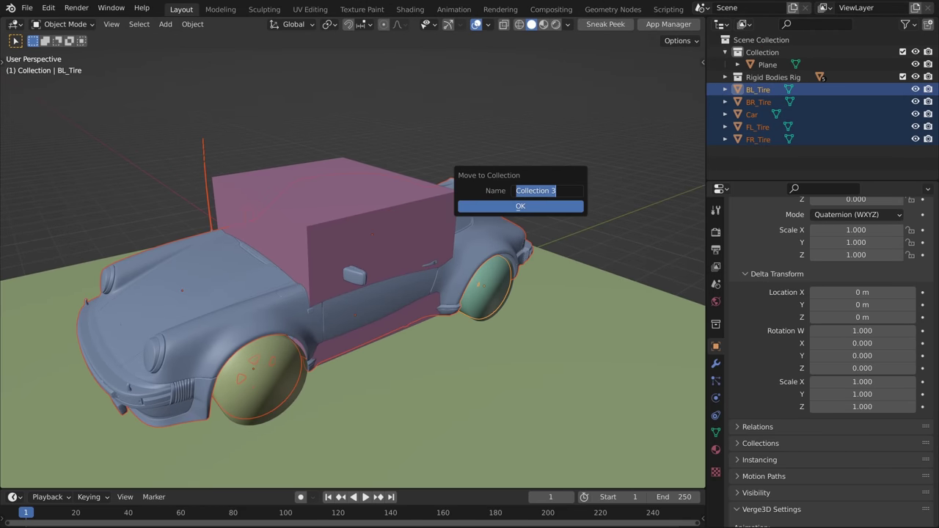
type("Model")
left_click(524, 206)
left_click(725, 77)
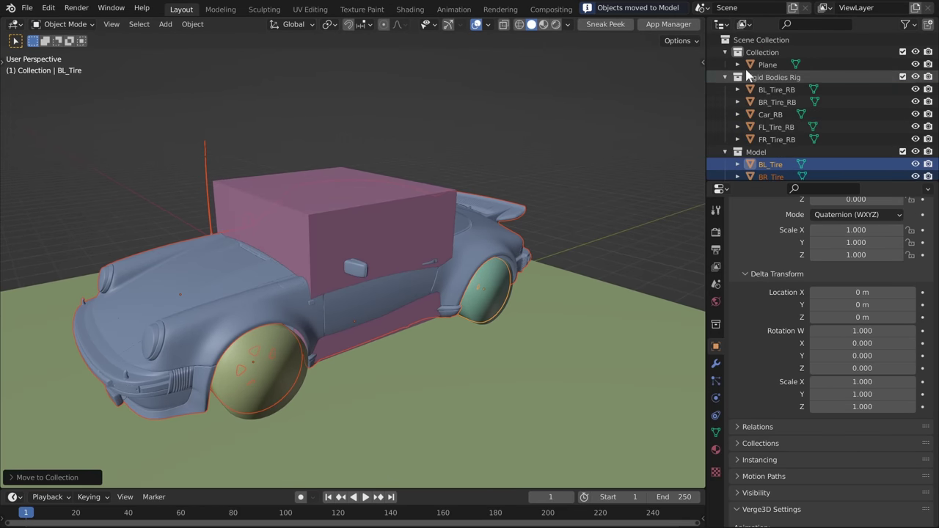
left_click(725, 52)
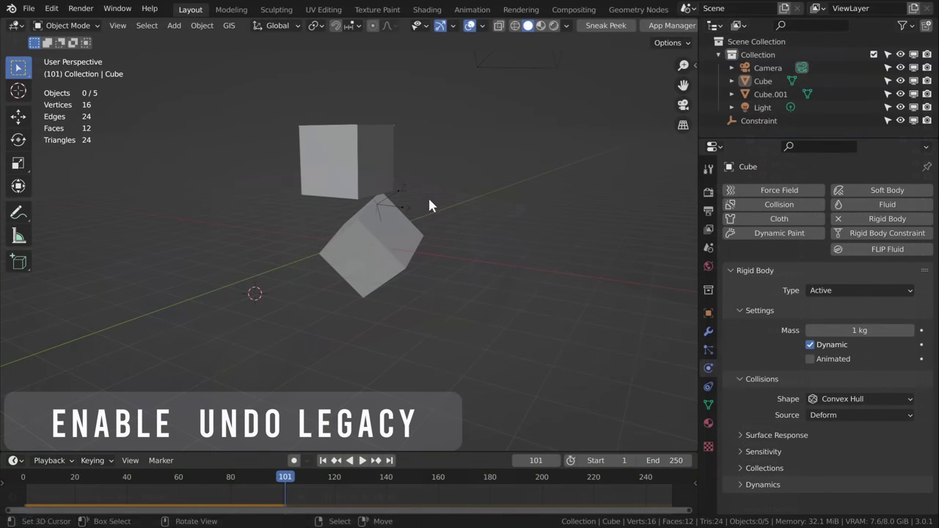
- Duplicate the lower rigid-body cube with its constraint, restart the simulation and undo the duplication
left_click(380, 235)
key("shift+d")
left_click(508, 203)
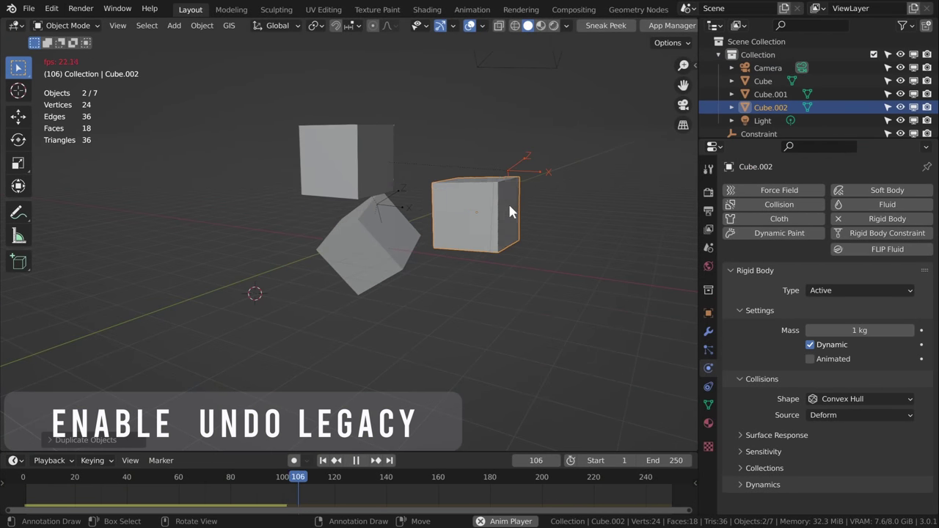
key("shift+Left")
key("space")
key("ctrl+z")
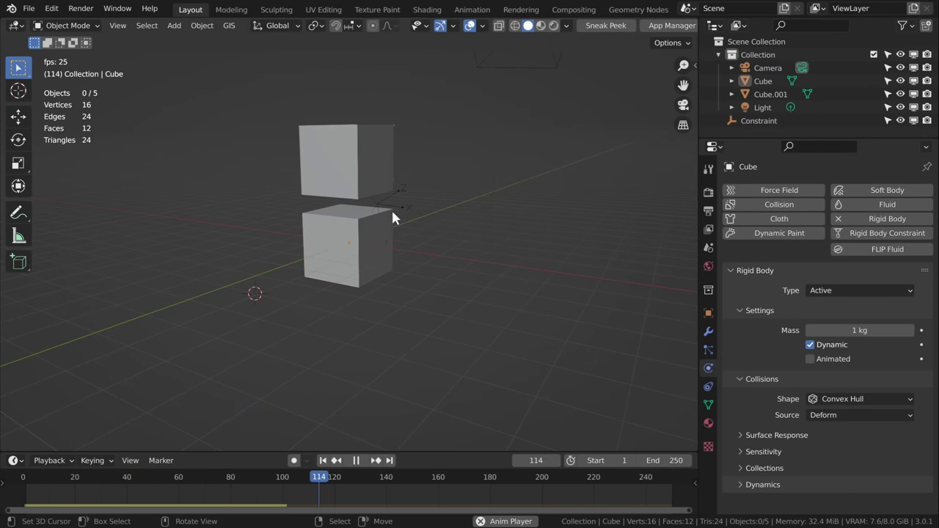
left_click(382, 227)
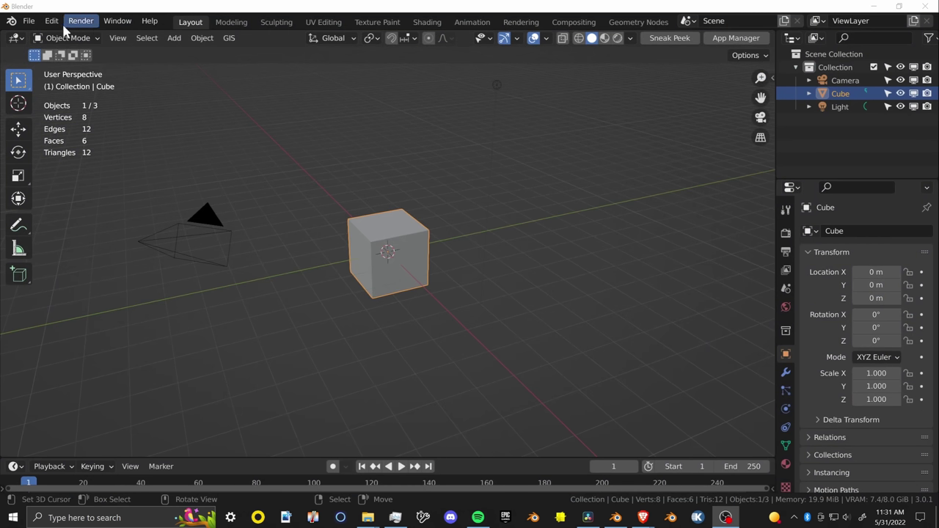
- Enable Undo Legacy in the experimental preferences and close the preferences
left_click(54, 22)
left_click(101, 227)
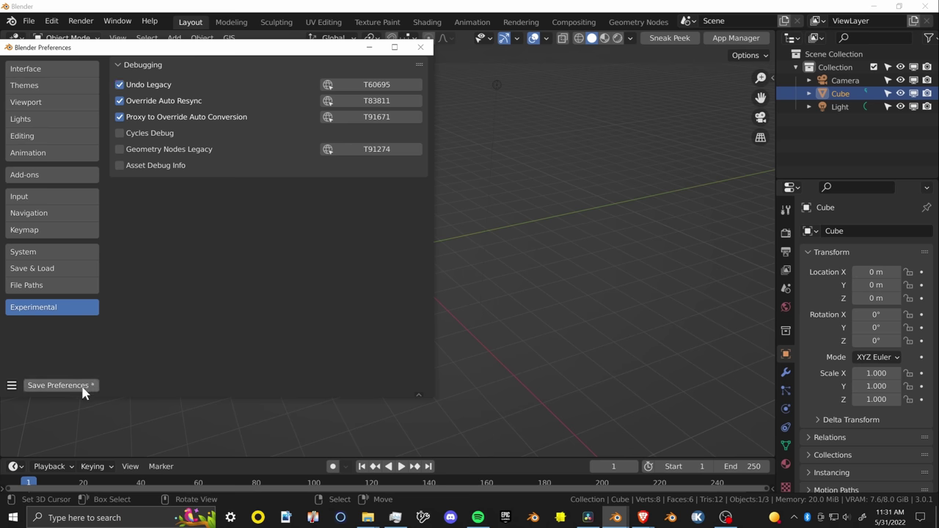
left_click(420, 47)
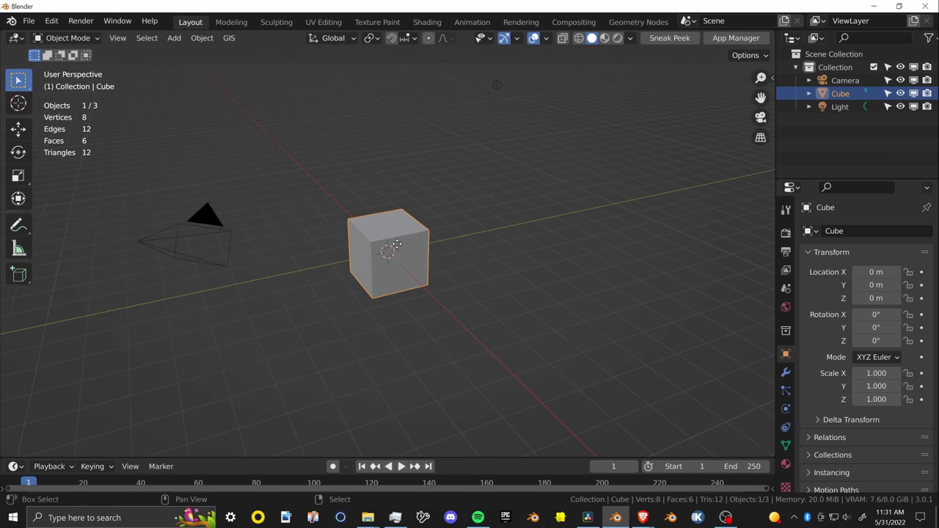
- Duplicate the default cube and place the copy beside the original
key("shift+d")
left_click(449, 217)
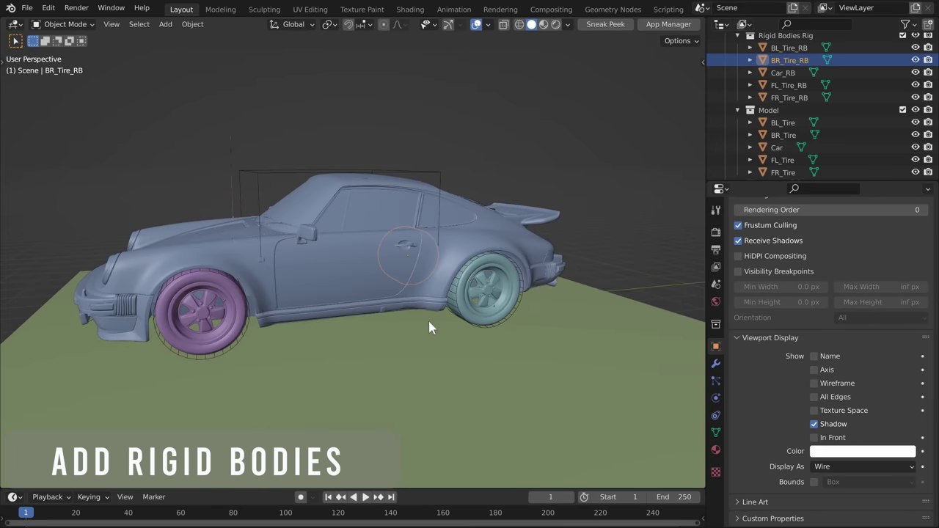
- Hide the Model collection and add a Rigid Body to the Car_RB box
middle_click_drag(429, 321, 500, 304)
scroll(516, 319, "up", 1)
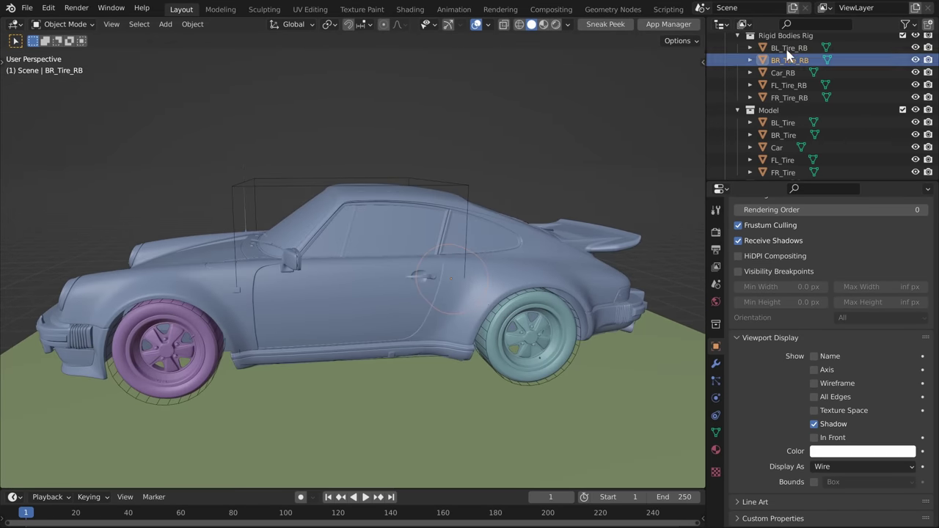
left_click(915, 109)
middle_click_drag(704, 244, 562, 296)
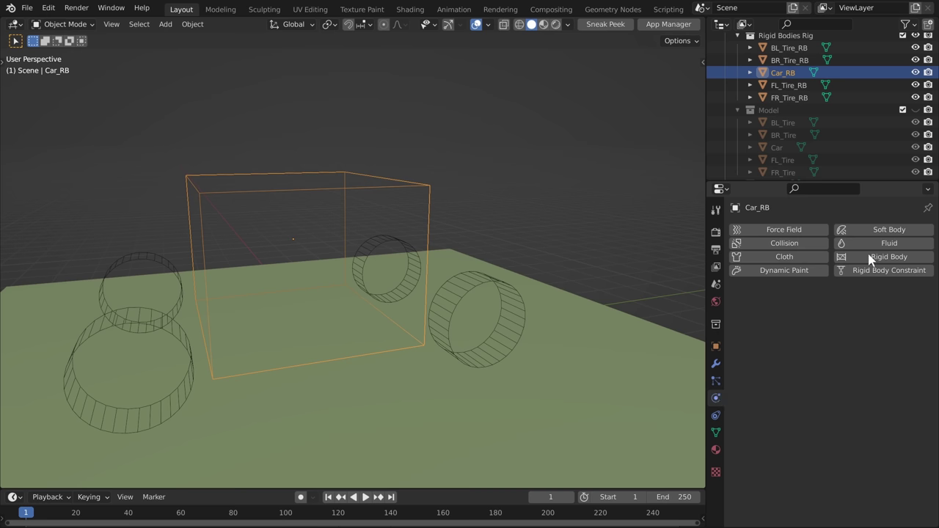
left_click(890, 256)
middle_click_drag(550, 294, 580, 302)
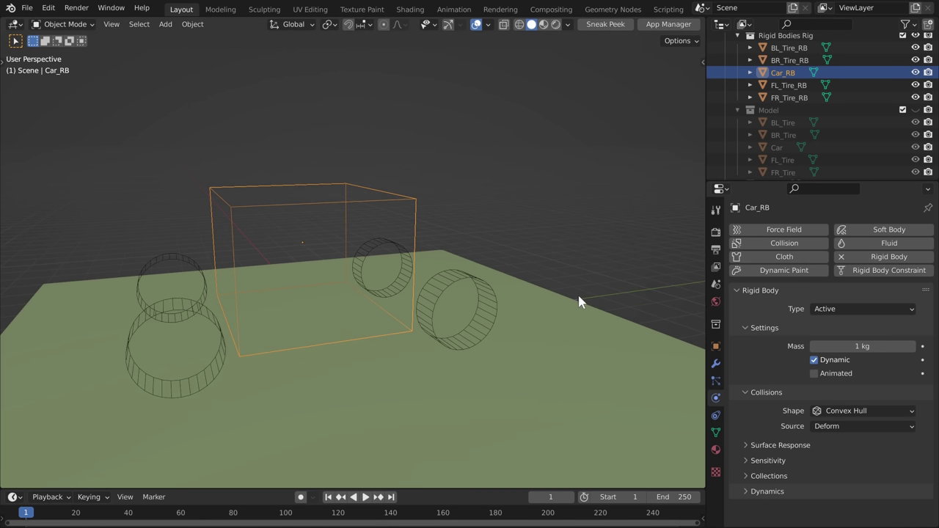
- Test the simulation, add a Passive Rigid Body to the ground plane, and play the simulation again
key("space")
left_click(539, 292)
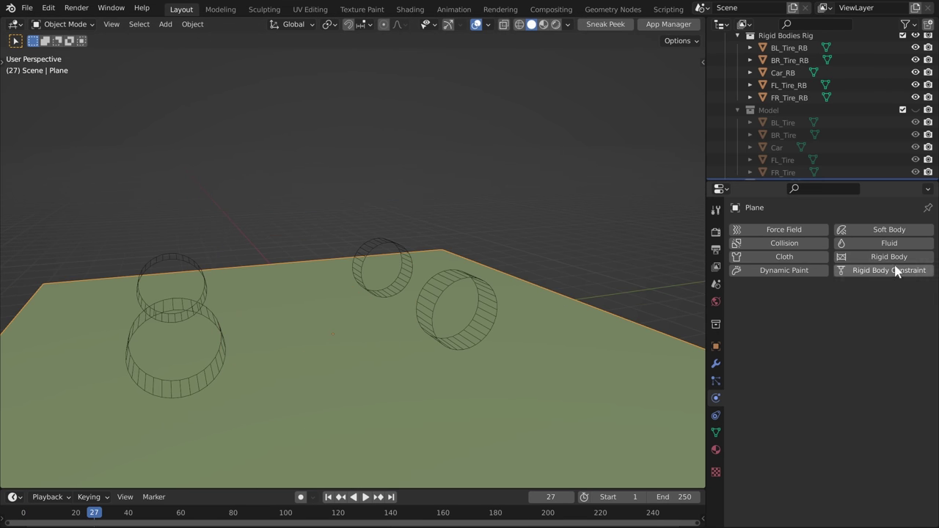
left_click(844, 257)
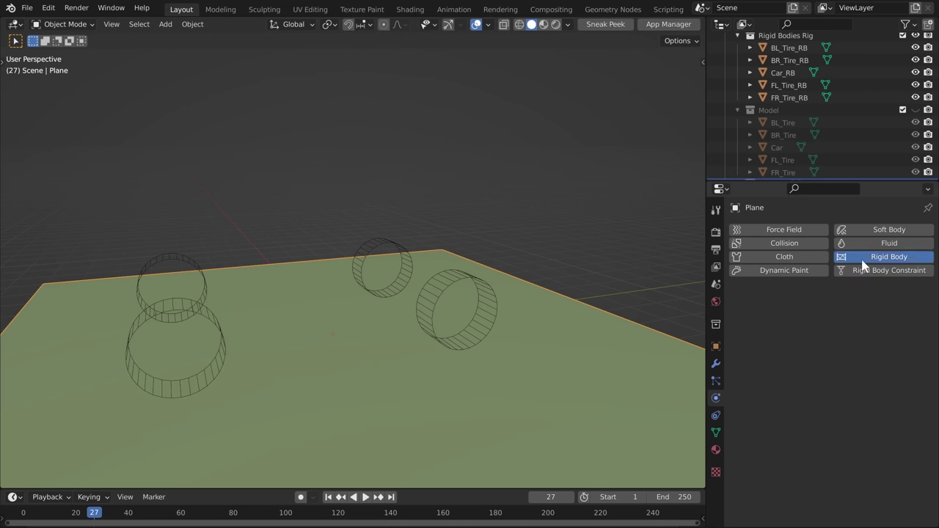
left_click(840, 338)
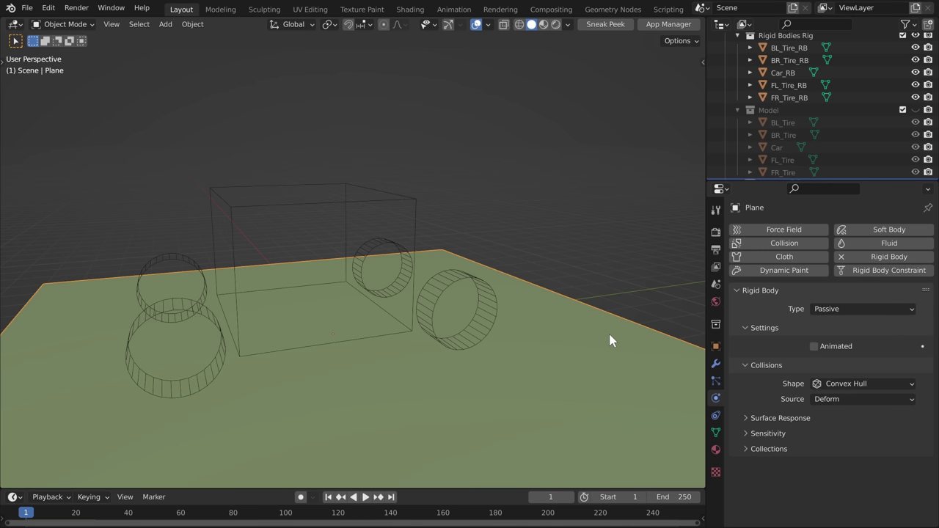
key("space")
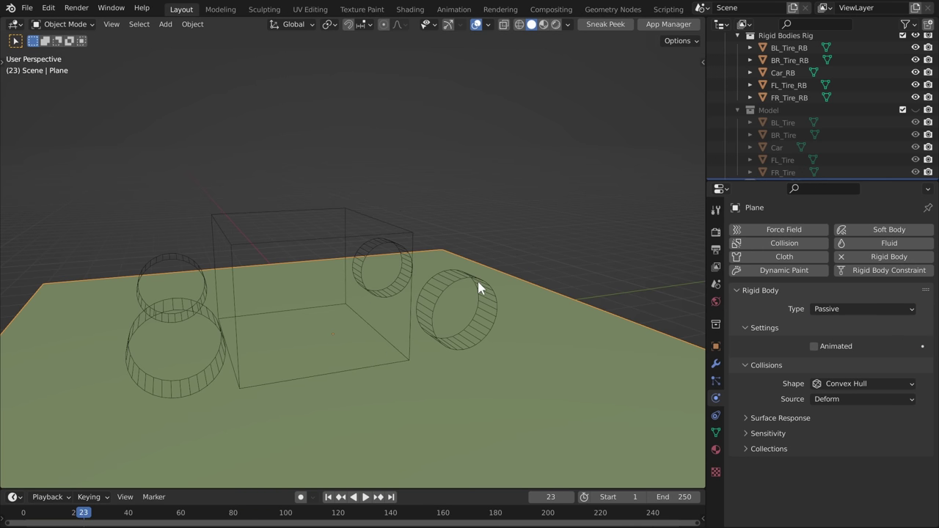
- Add a Rigid Body to BL_Tire_RB and set its collision shape to Cylinder
left_click(479, 288)
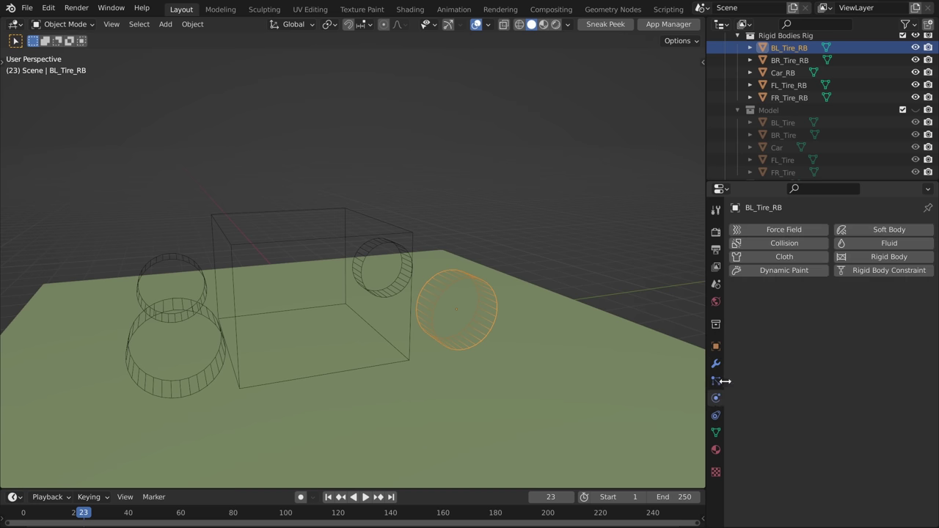
left_click(884, 258)
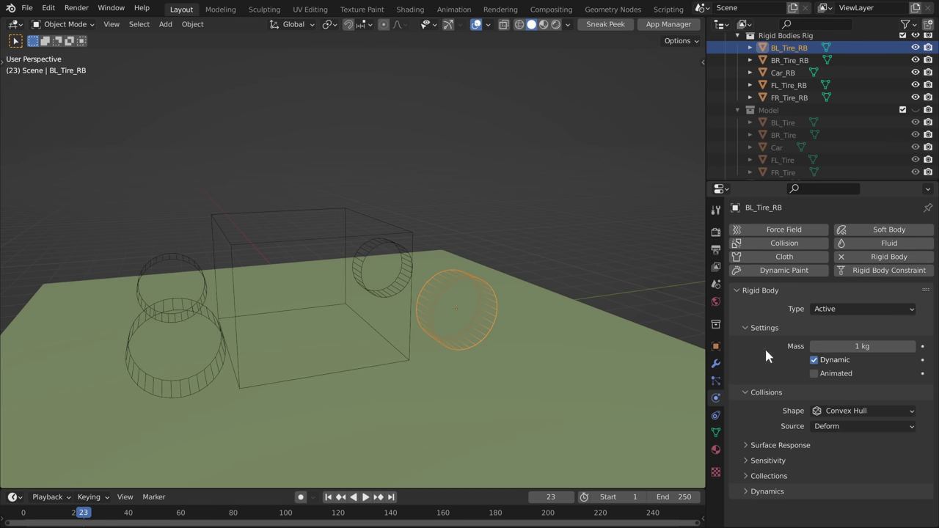
left_click(835, 412)
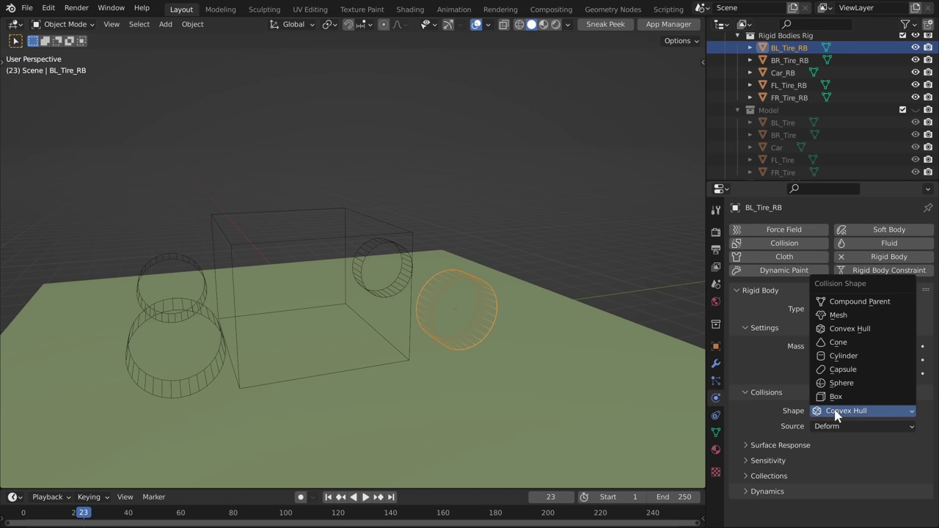
left_click(843, 356)
- Select the other three tire rigid bodies with BL_Tire_RB active and copy its rigid body settings to them
middle_click_drag(526, 293, 428, 241)
left_click(419, 242)
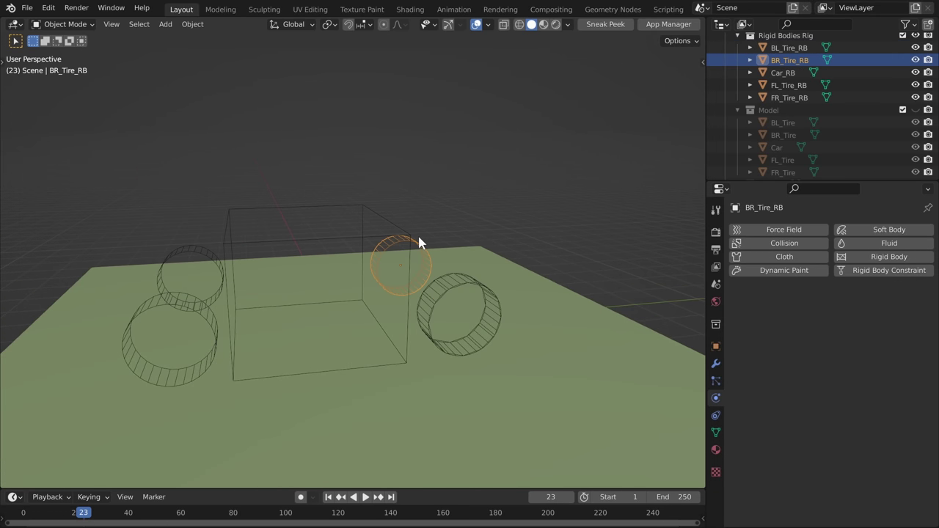
left_click(189, 255, "shift")
left_click(177, 297, "shift")
left_click(478, 291, "shift")
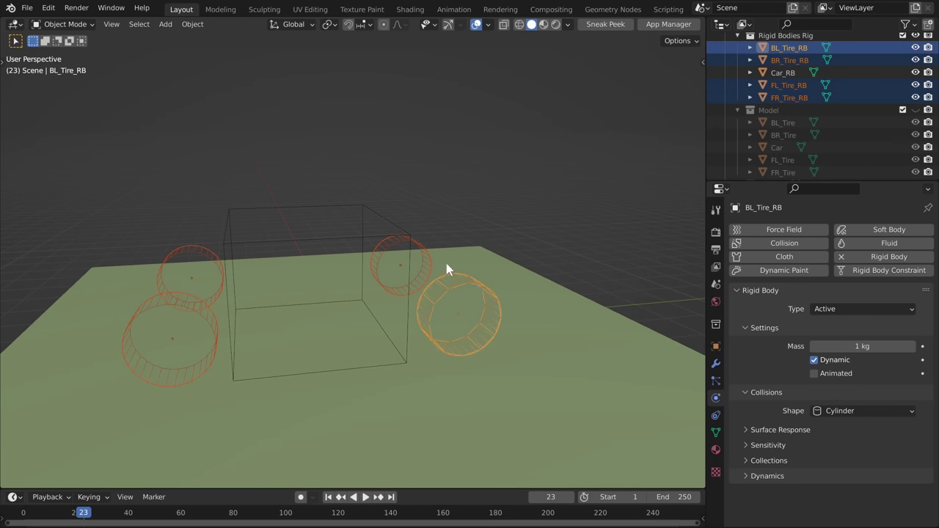
left_click(192, 24)
mouse_move(252, 336)
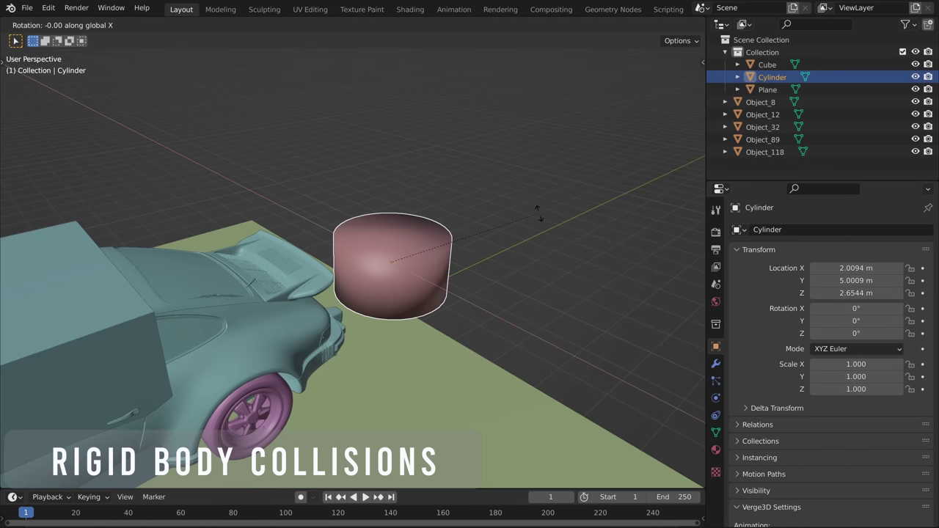
- Set the Delta Transform Y rotation of the example cylinder beside the car to 90°
key("Escape")
scroll(810, 389, "down", 5)
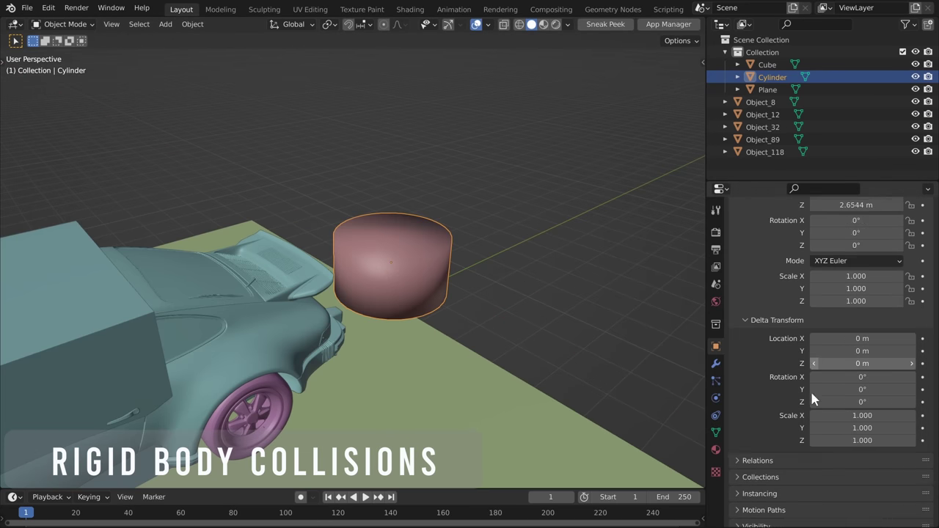
left_click(862, 331)
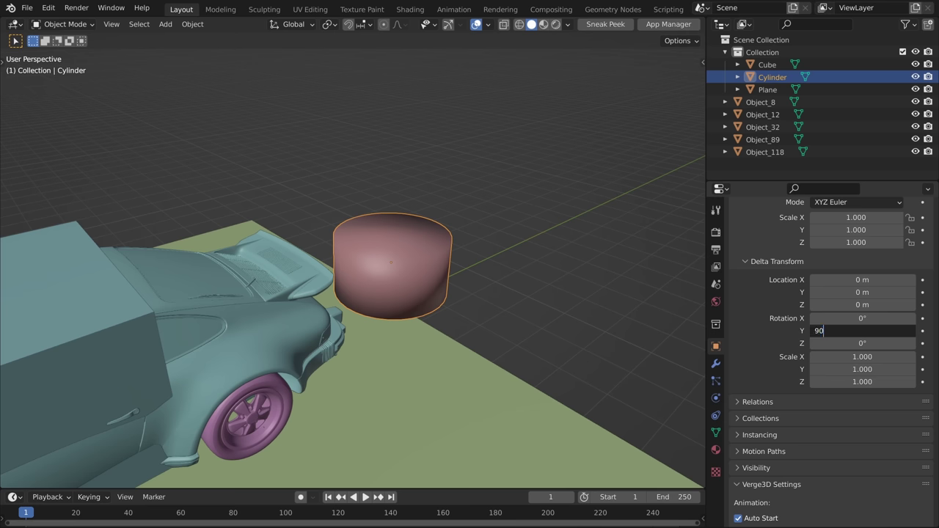
key("Return")
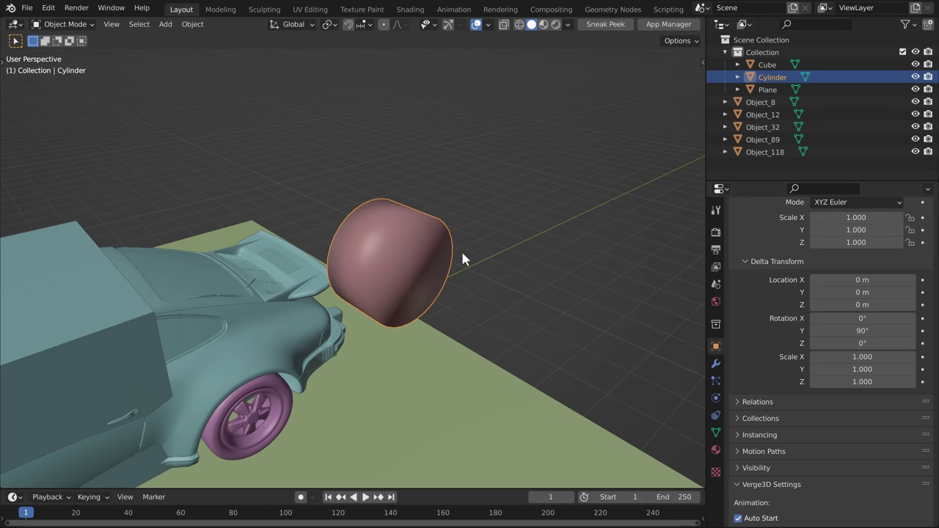
middle_click_drag(462, 258, 421, 230)
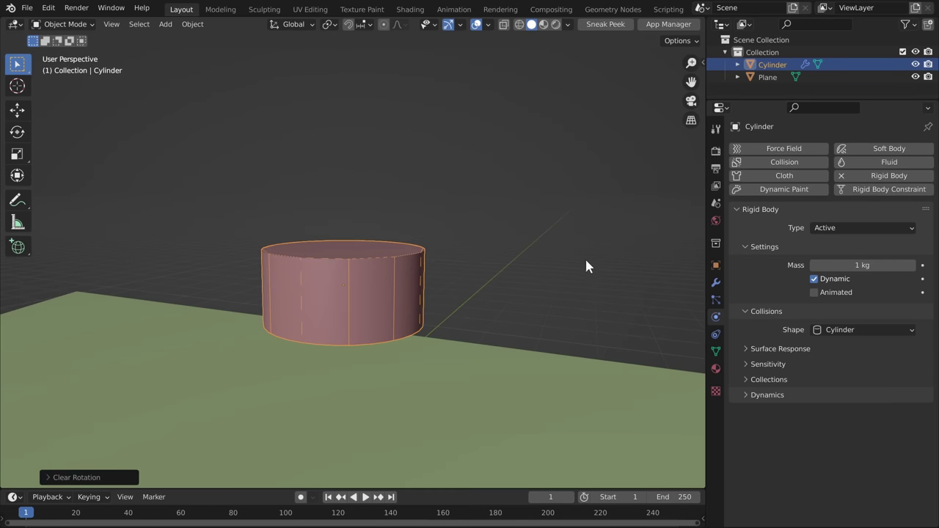
key("Tab")
key("r")
key("x")
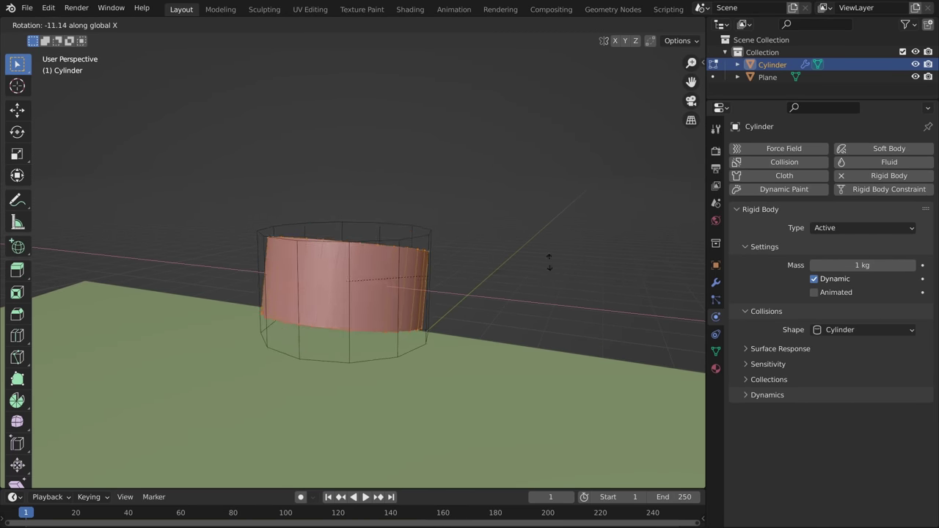
key("Escape")
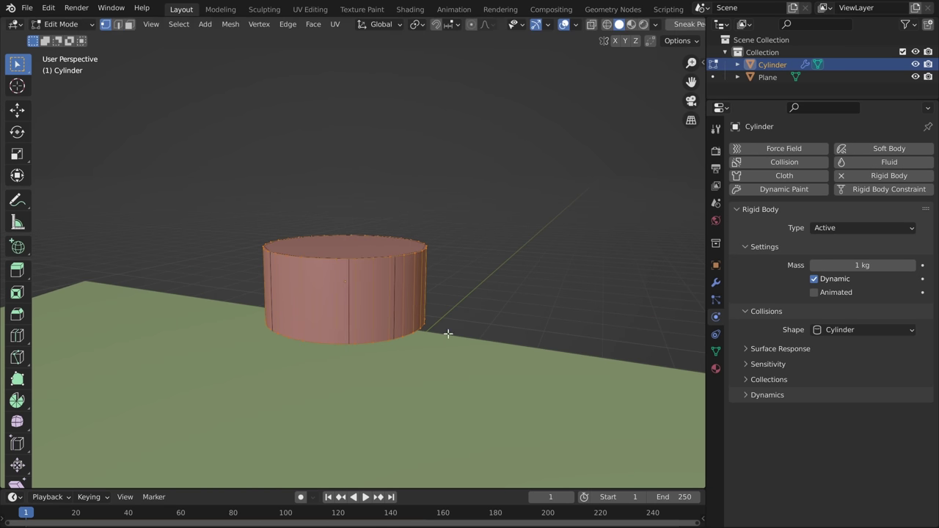
key("r")
key("Escape")
- Set the Delta Transform Y rotation of the cylinder with the Cylinder collision shape to 90°
left_click(861, 396)
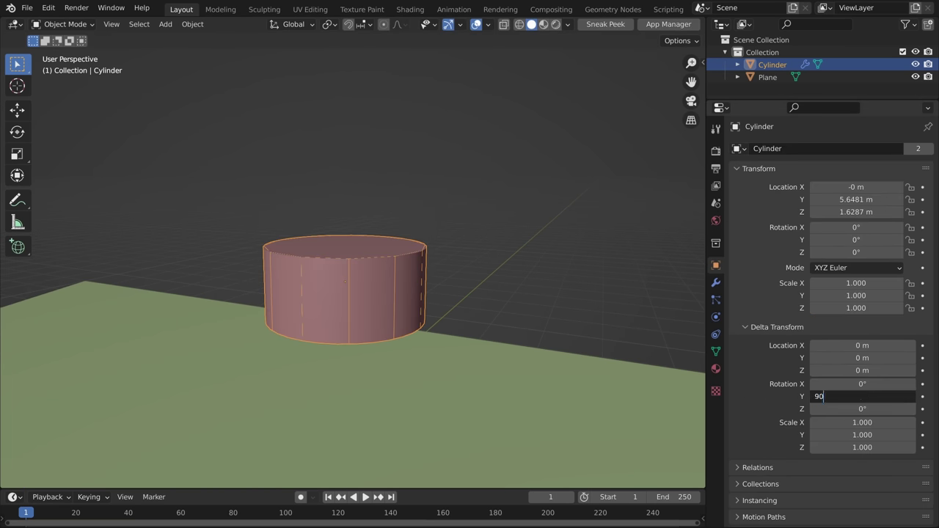
type("90")
key("Return")
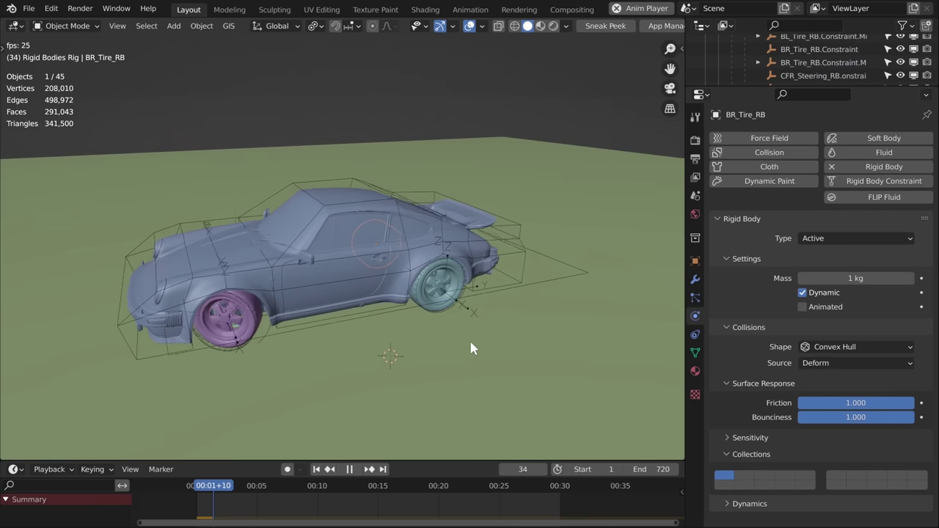
- Connect Car_RB and BL_Tire_RB with a rigid body constraint
middle_click_drag(447, 341, 478, 338)
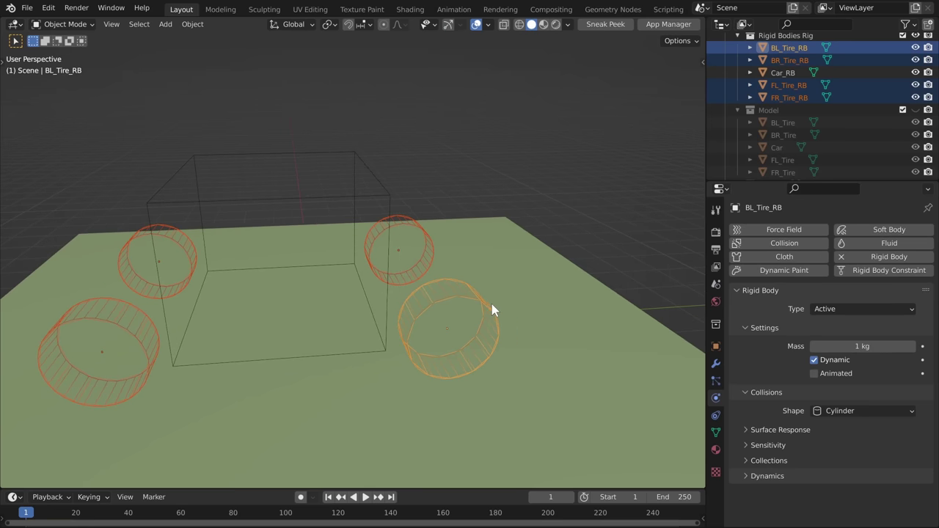
left_click(383, 193)
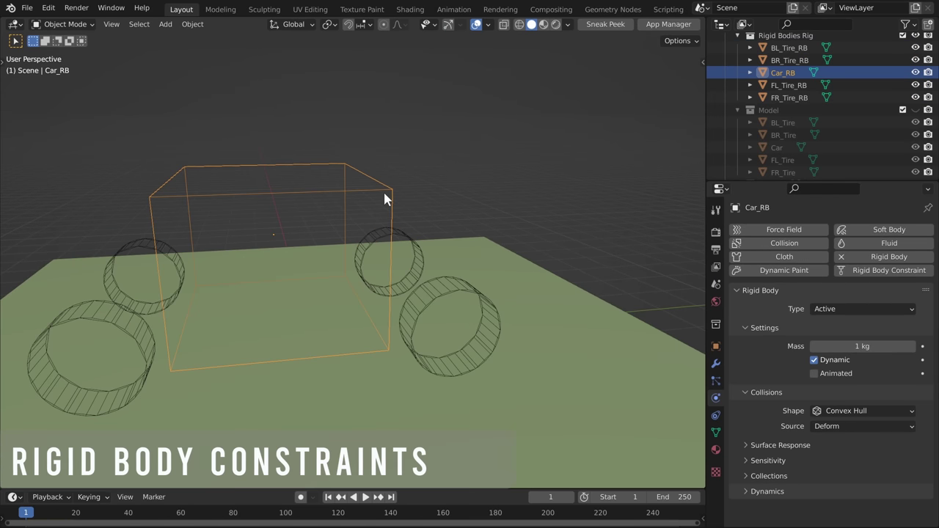
left_click(473, 293, "shift")
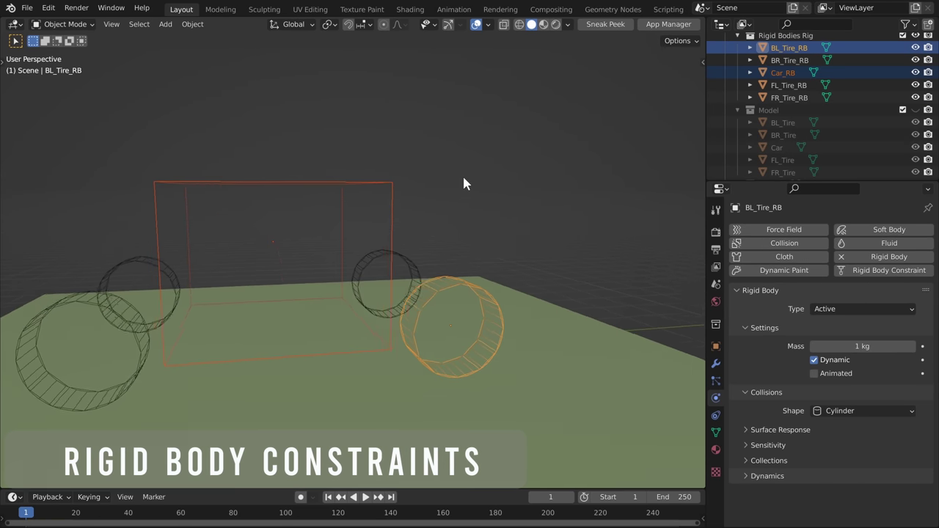
left_click(192, 24)
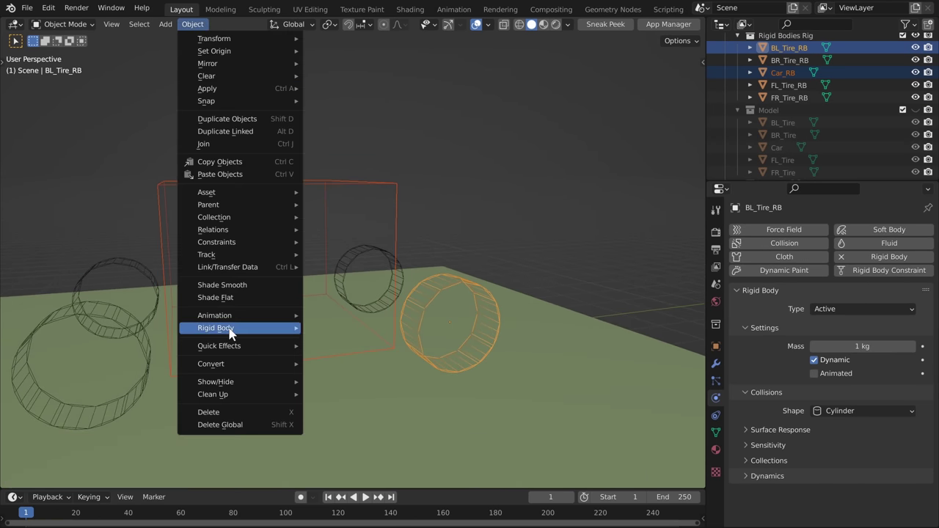
mouse_move(220, 328)
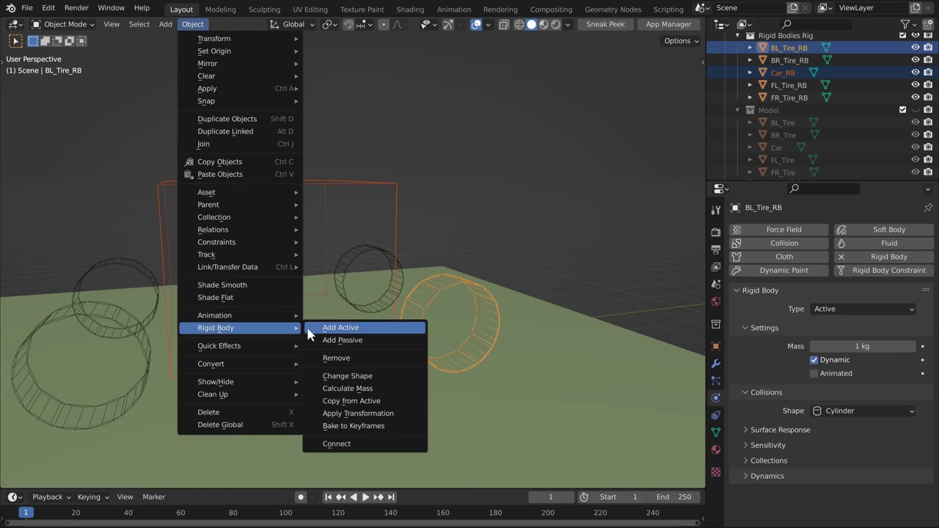
left_click(351, 444)
- Snap the new constraint empty to BL_Tire_RB with Selection to Active
middle_click_drag(532, 299, 399, 279)
left_click(363, 281)
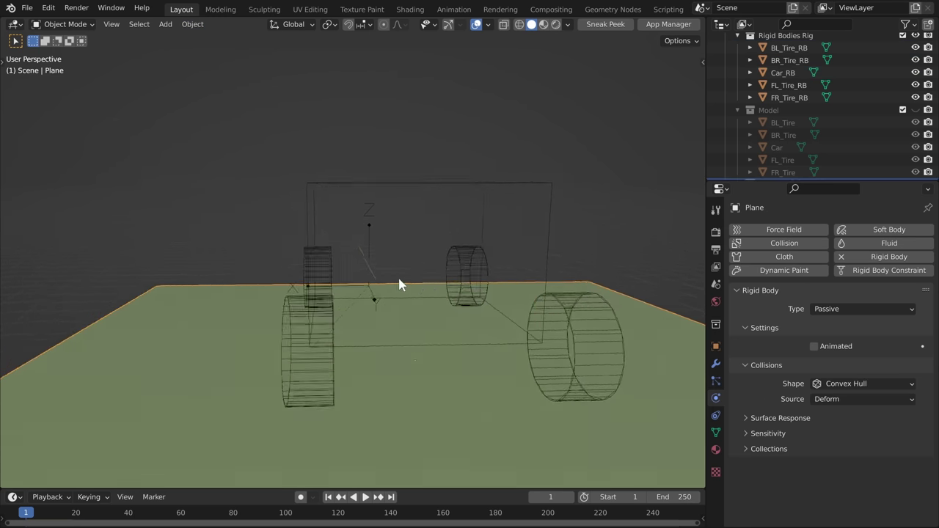
left_click(371, 224)
middle_click_drag(373, 227, 467, 332)
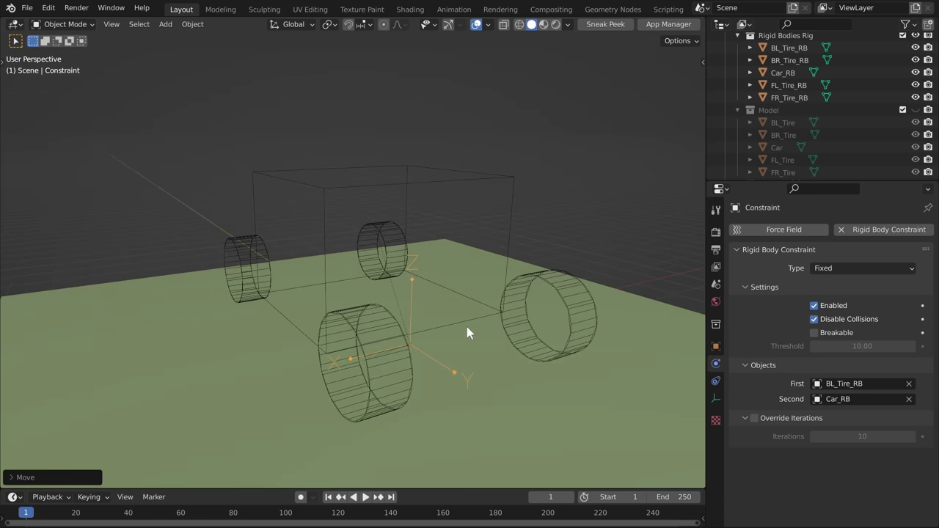
middle_click_drag(415, 314, 553, 308)
scroll(535, 289, "up", 2)
middle_click_drag(498, 276, 513, 287)
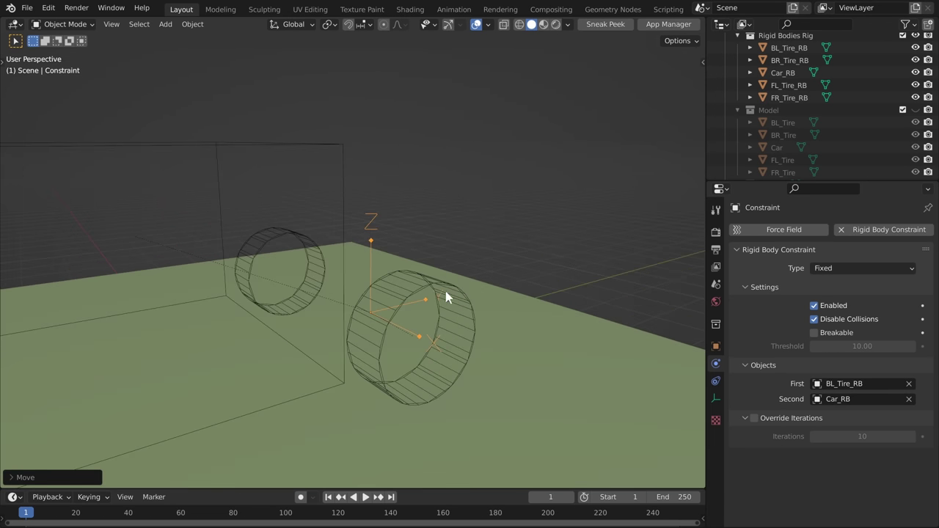
left_click(450, 292)
left_click(192, 23)
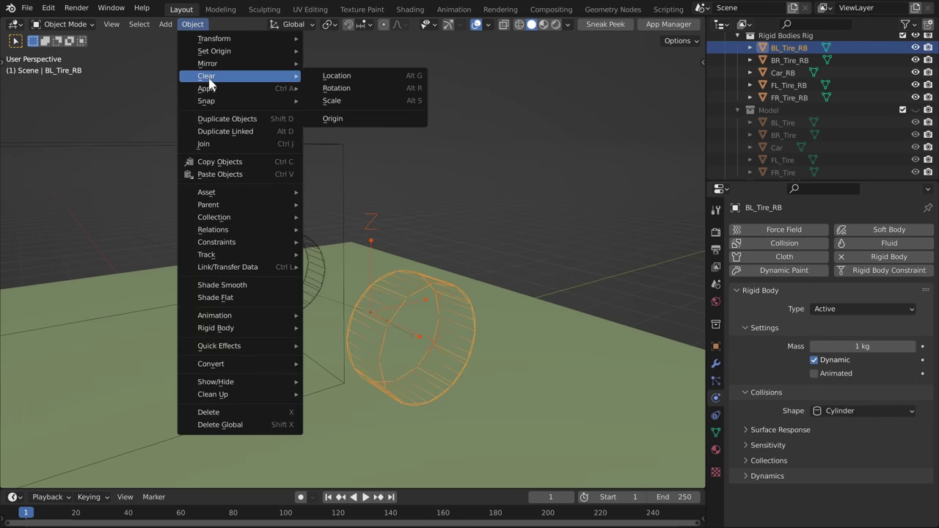
mouse_move(210, 94)
mouse_move(272, 106)
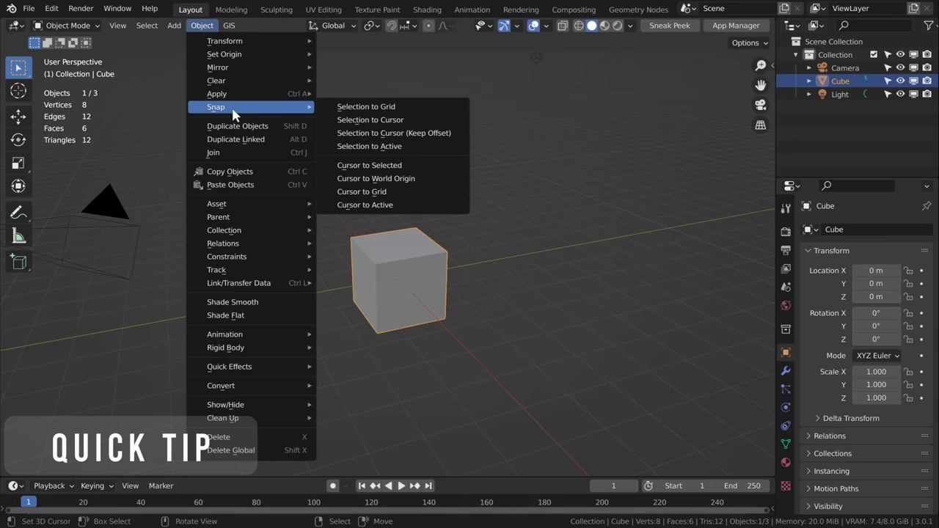
- Add the Selection to Active snap command to Quick Favorites and run it from there on the cube
key("Escape")
mouse_move(225, 112)
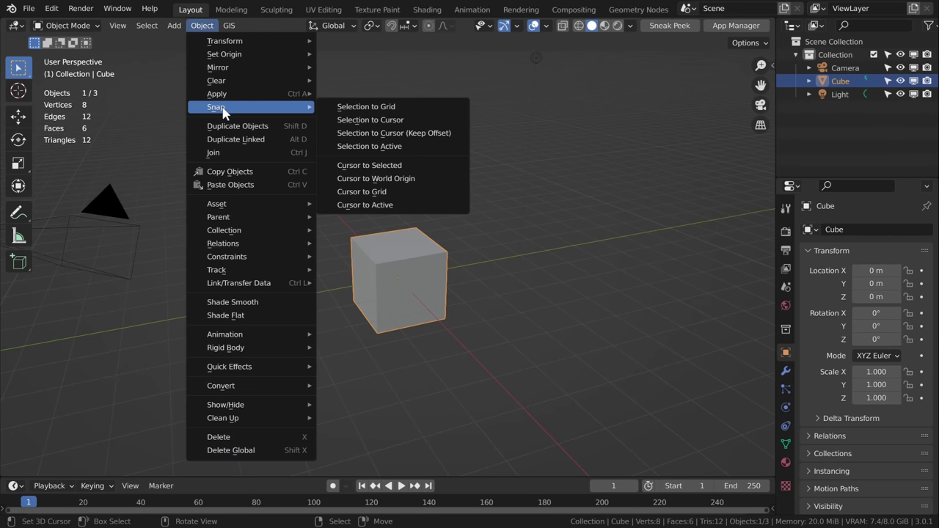
right_click(361, 151)
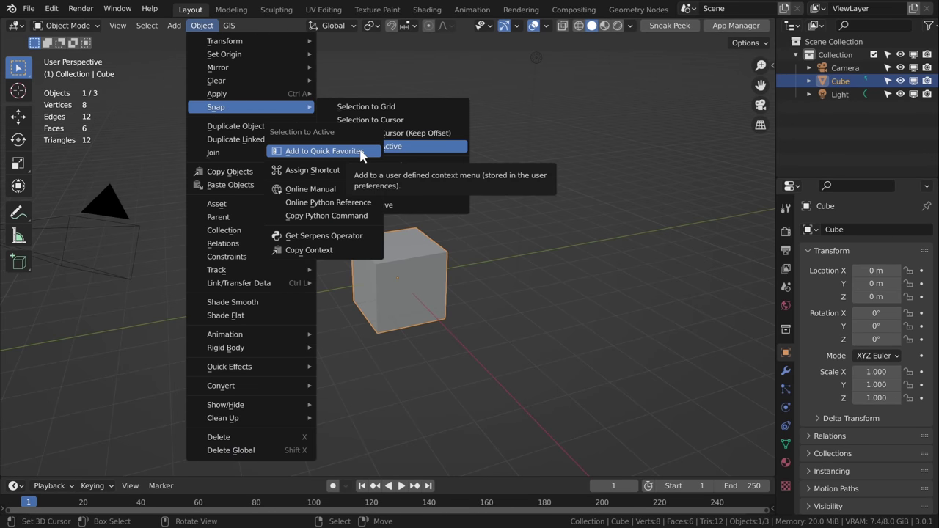
left_click(360, 151)
key("Escape")
key("q")
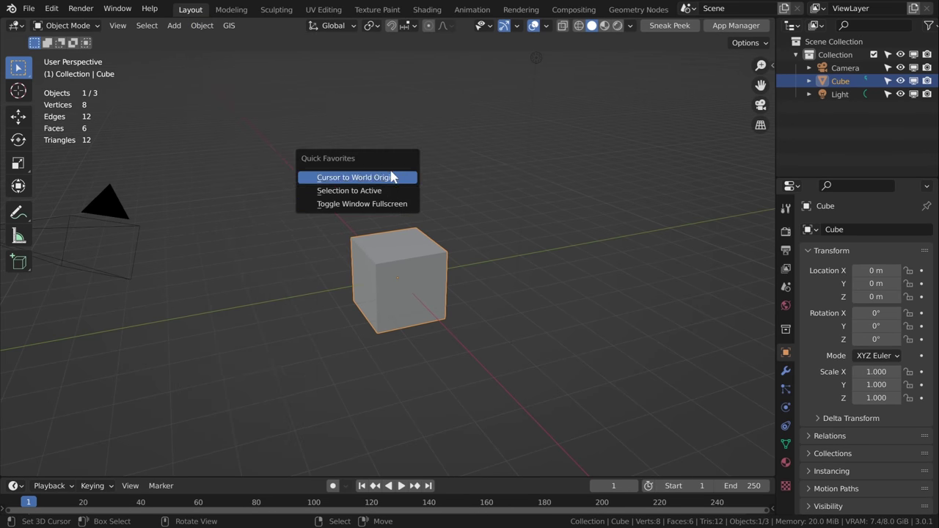
left_click(378, 191)
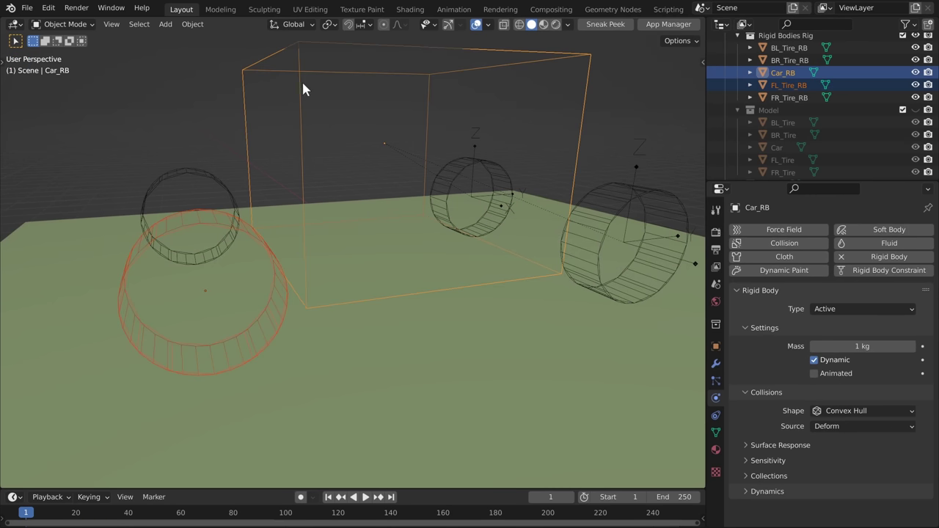
- Connect FL_Tire_RB and Car_RB with a rigid body constraint and snap the new constraint to the tire
key("q")
left_click(384, 132)
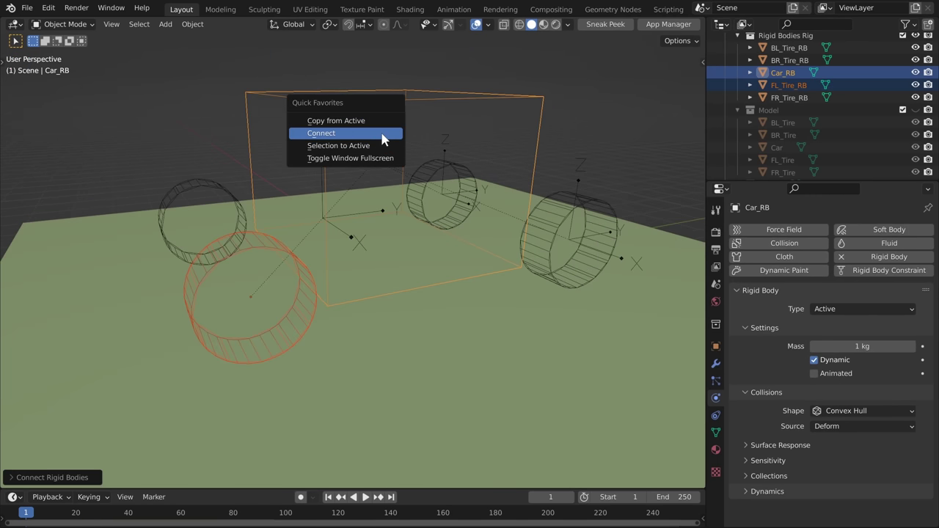
left_click(274, 224)
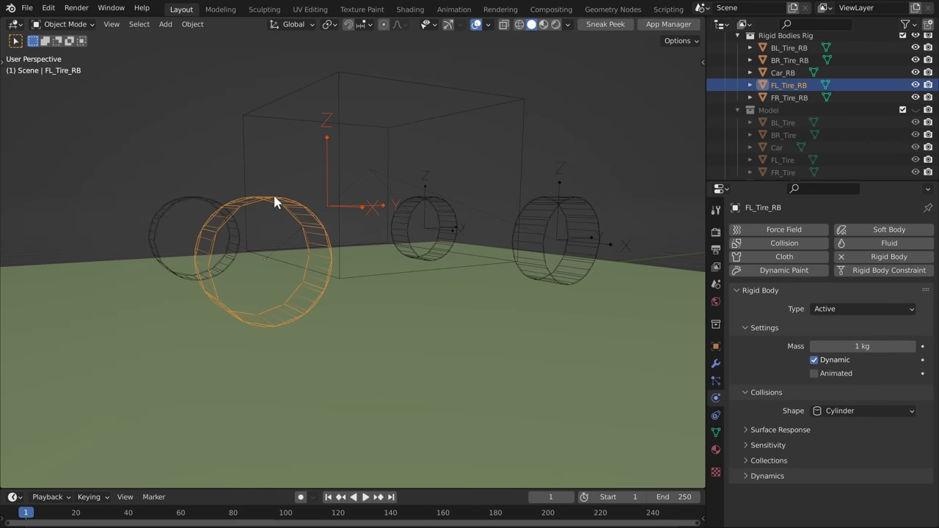
key("q")
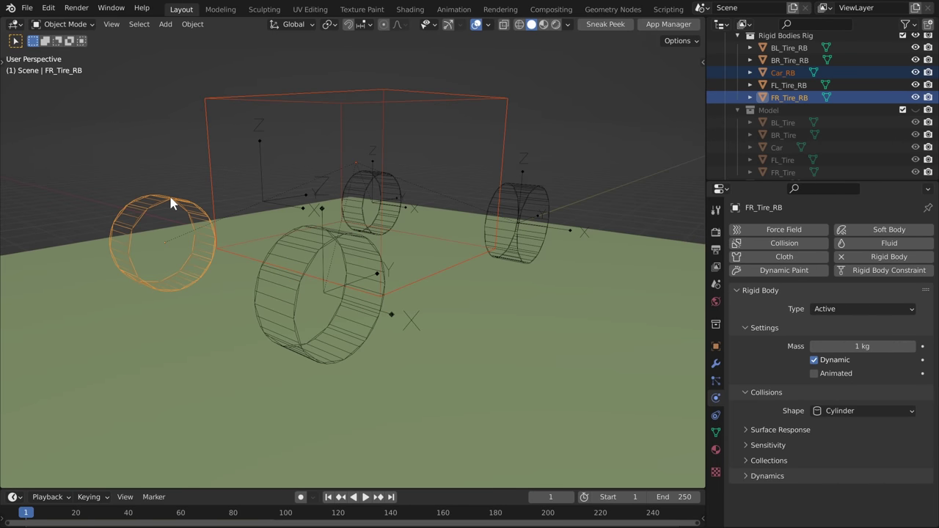
- Snap the constraint empty for FR_Tire_RB onto that tire with Selection to Active
left_click(262, 140)
left_click(184, 198, "shift")
key("q")
left_click(184, 210)
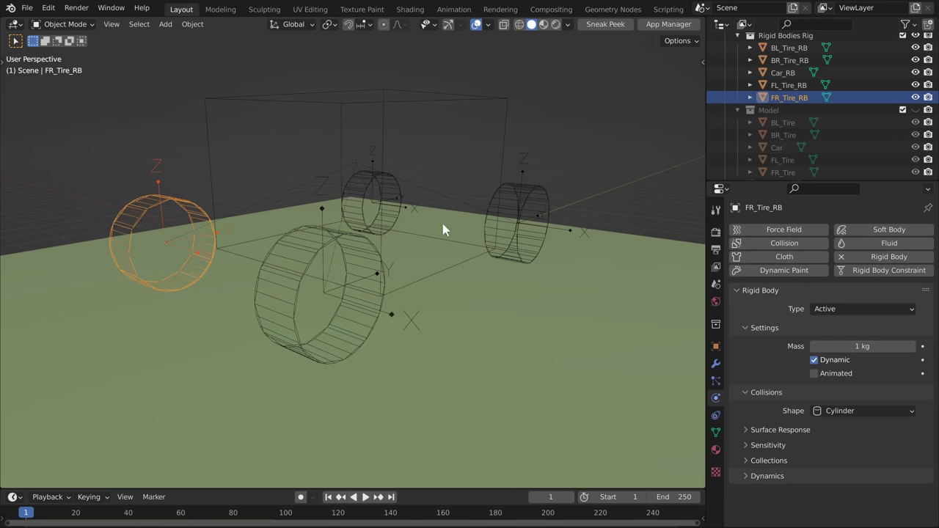
- Change the rigid body constraint type at BL_Tire_RB to Generic
middle_click_drag(512, 226, 533, 249)
scroll(534, 249, "down", 3)
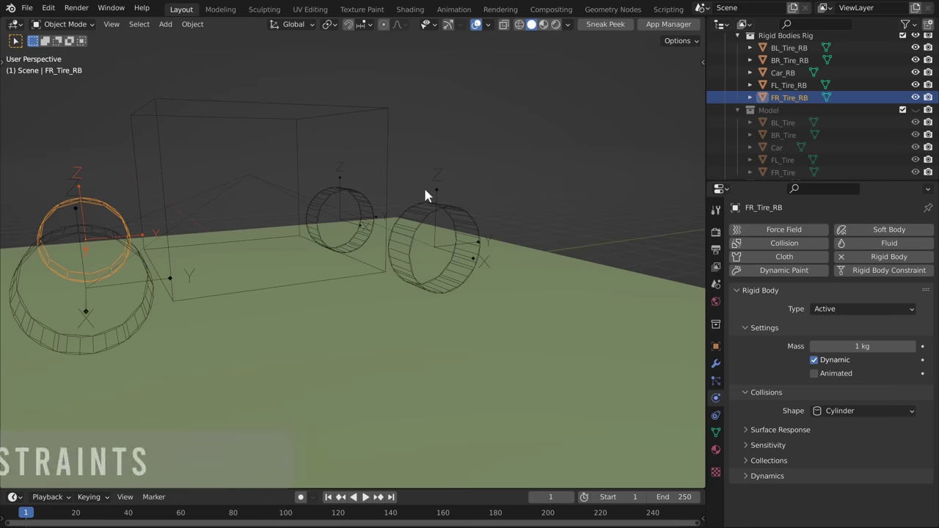
left_click(438, 193)
left_click(864, 269)
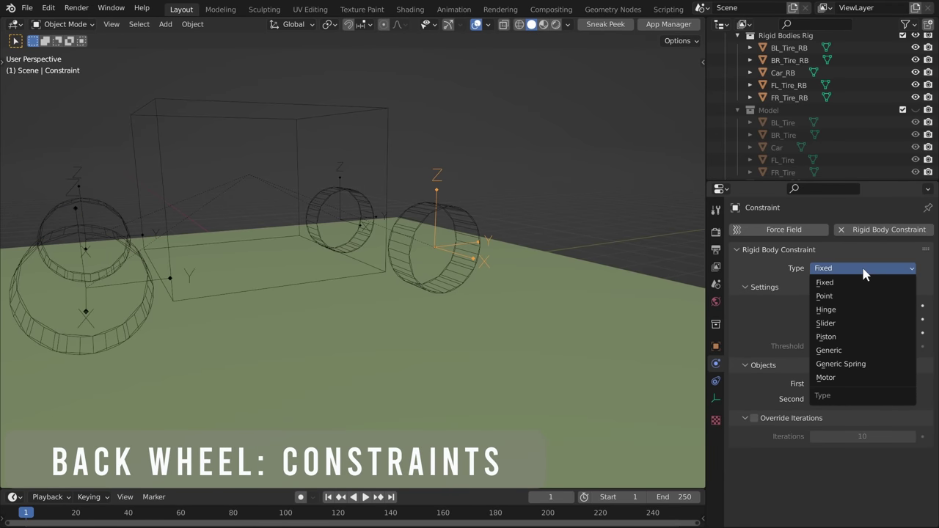
left_click(831, 352)
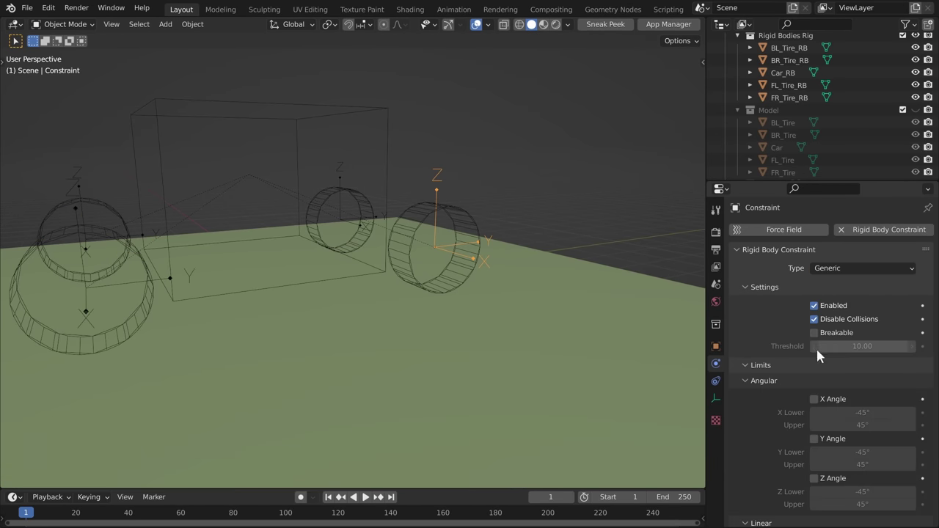
- Limit the BL_Tire_RB constraint's Y and Z angles to 0° lower and upper, leaving the X angle unlimited
scroll(766, 323, "down", 3)
middle_click_drag(536, 254, 595, 267)
scroll(586, 251, "up", 2)
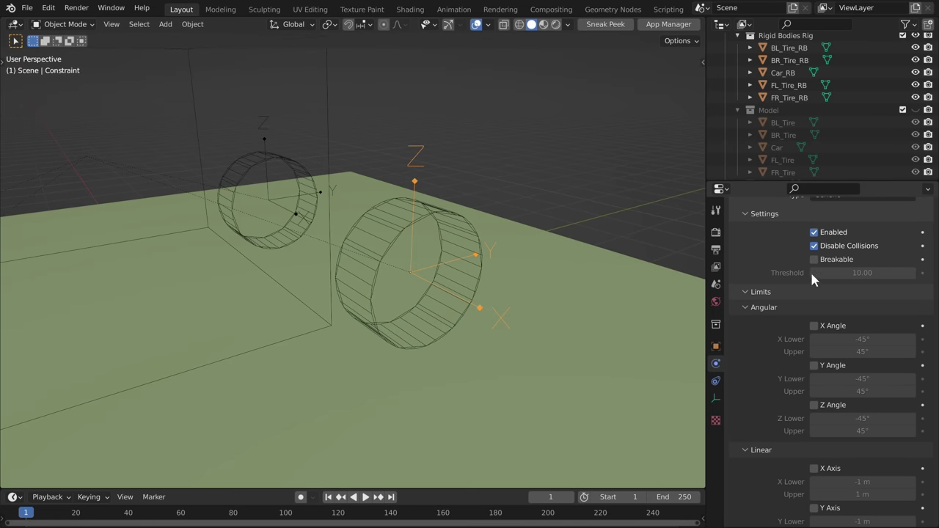
scroll(799, 308, "down", 4)
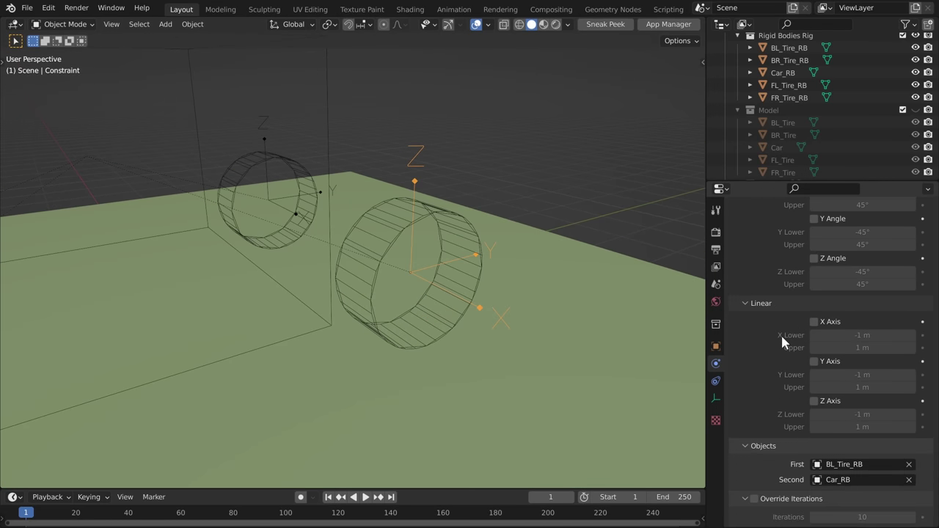
scroll(781, 334, "up", 4)
left_click_drag(813, 297, 814, 376)
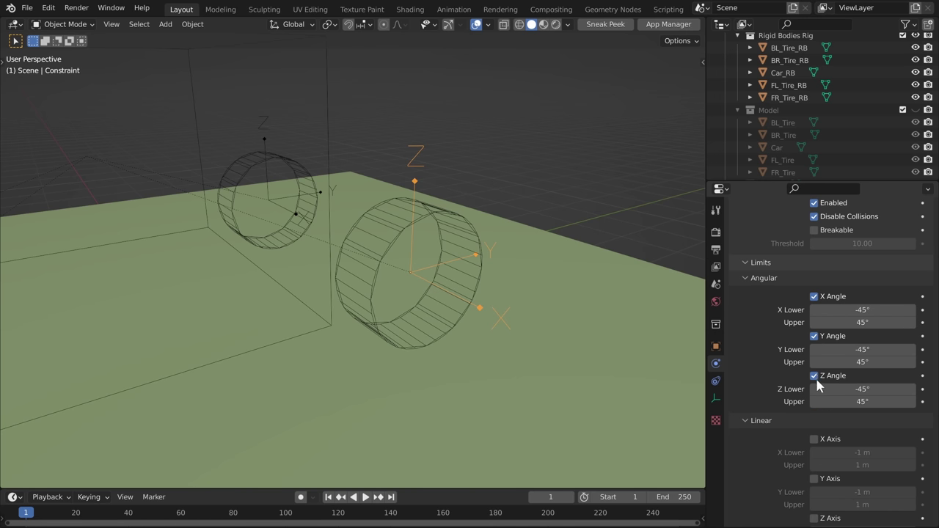
left_click(813, 297)
left_click_drag(843, 349, 844, 401)
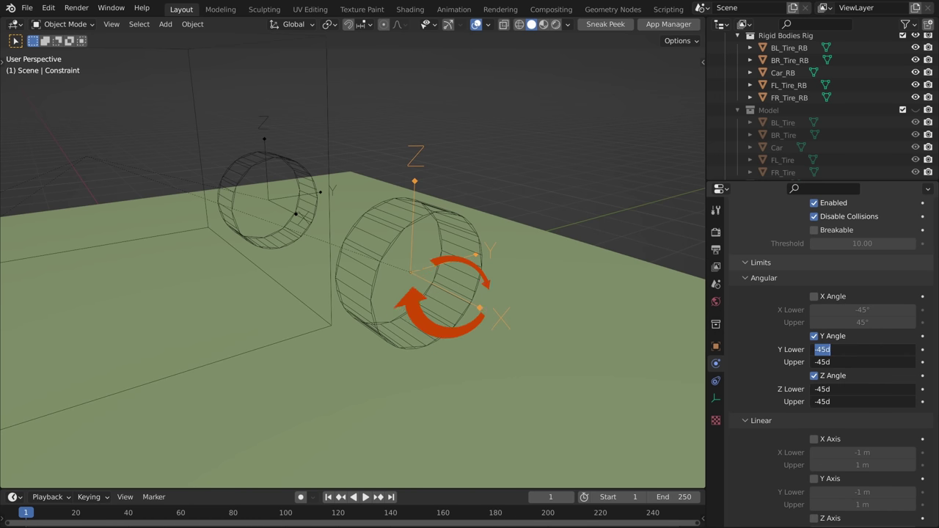
key("Return")
- Enable the linear limits on X, Y and Z, setting both the X and Y lower and upper limits to 0 m
scroll(783, 360, "down", 4)
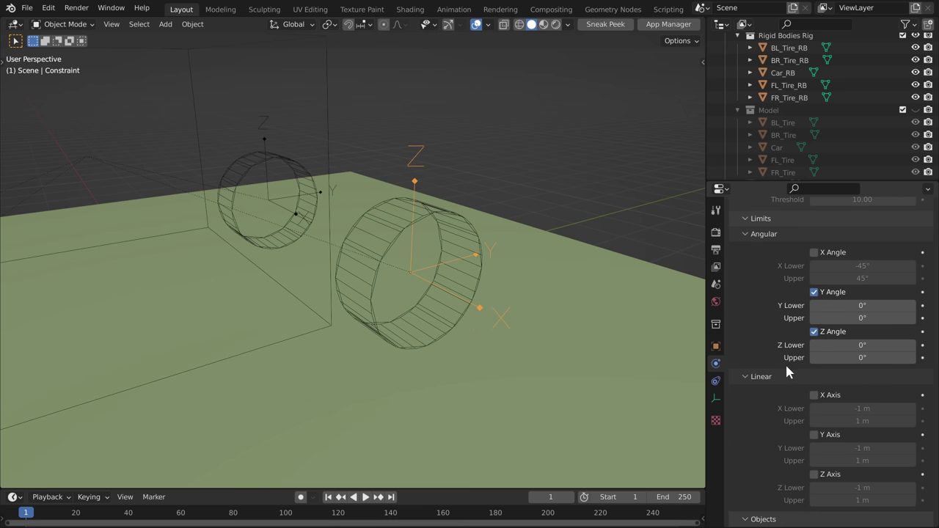
left_click_drag(814, 337, 820, 396)
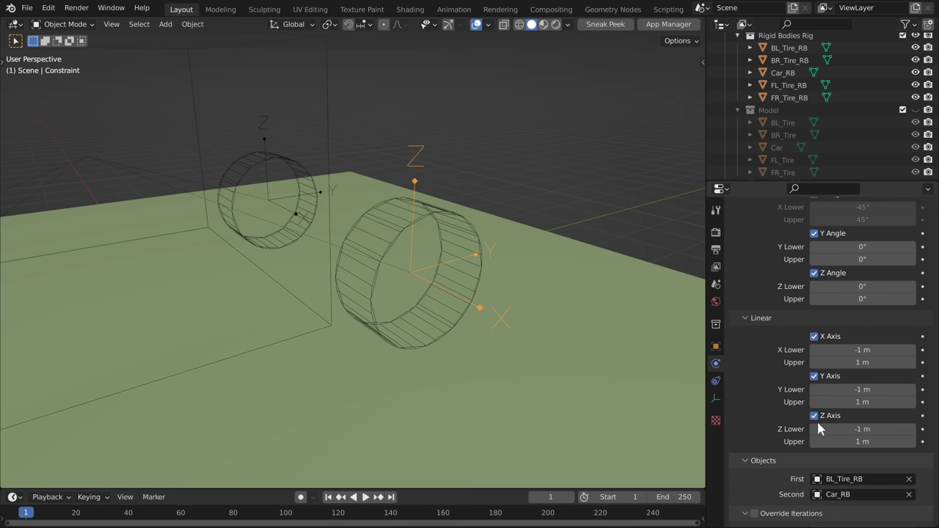
left_click_drag(843, 350, 843, 402)
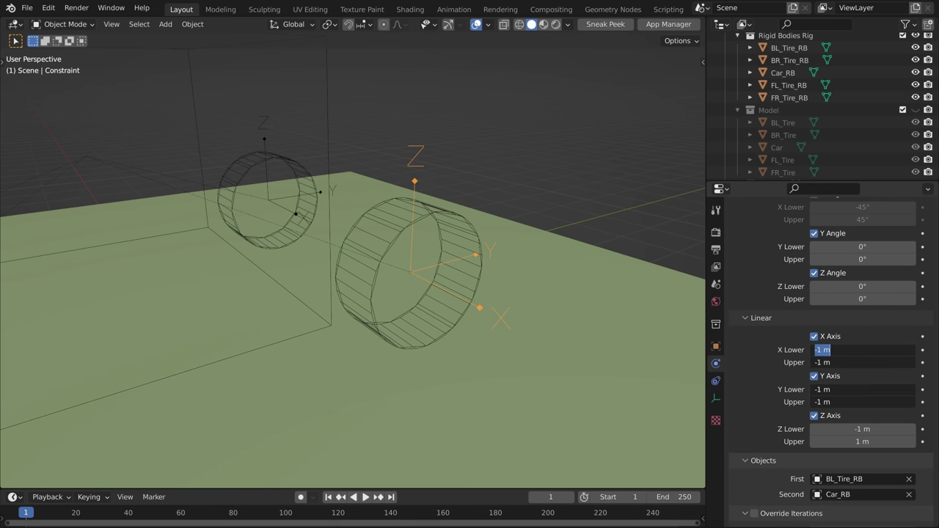
type("0")
key("Return")
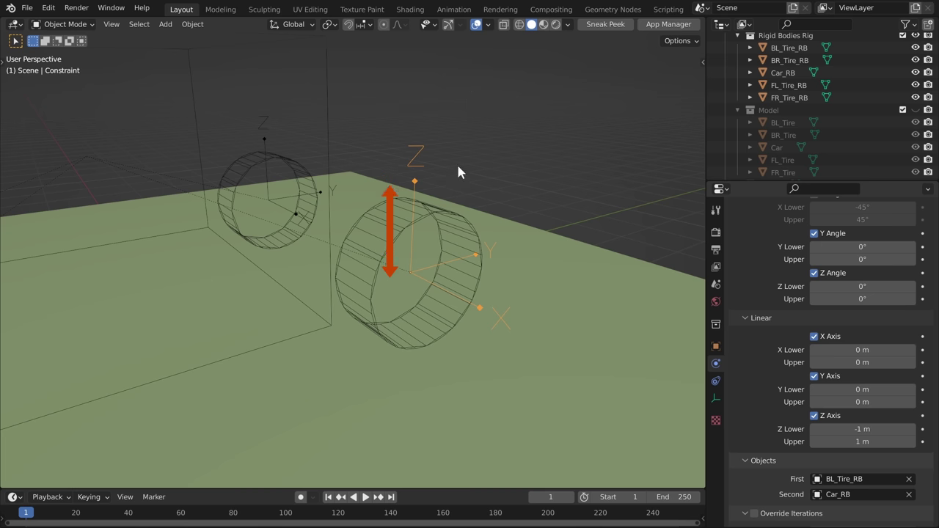
- Switch the BL_Tire_RB constraint to Generic Spring and enable its linear Z-axis spring
scroll(824, 350, "down", 1)
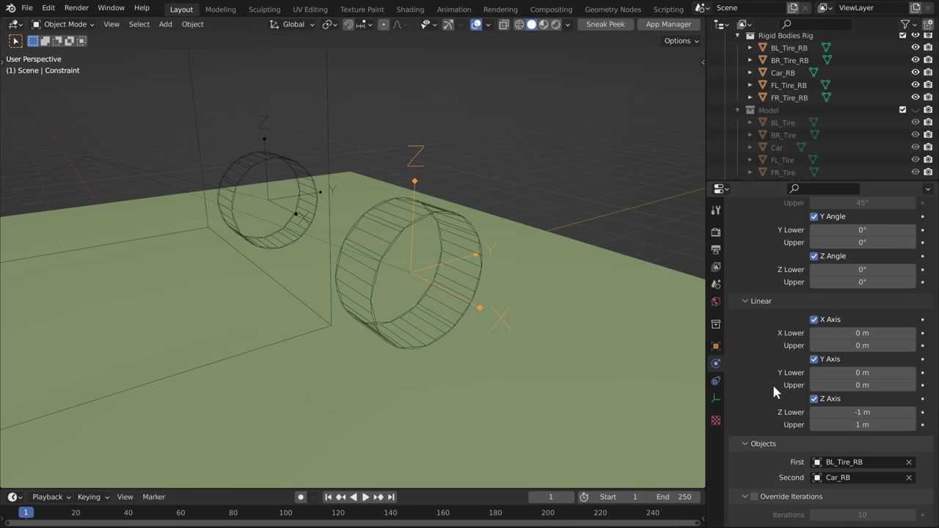
scroll(774, 392, "up", 10)
left_click(844, 270)
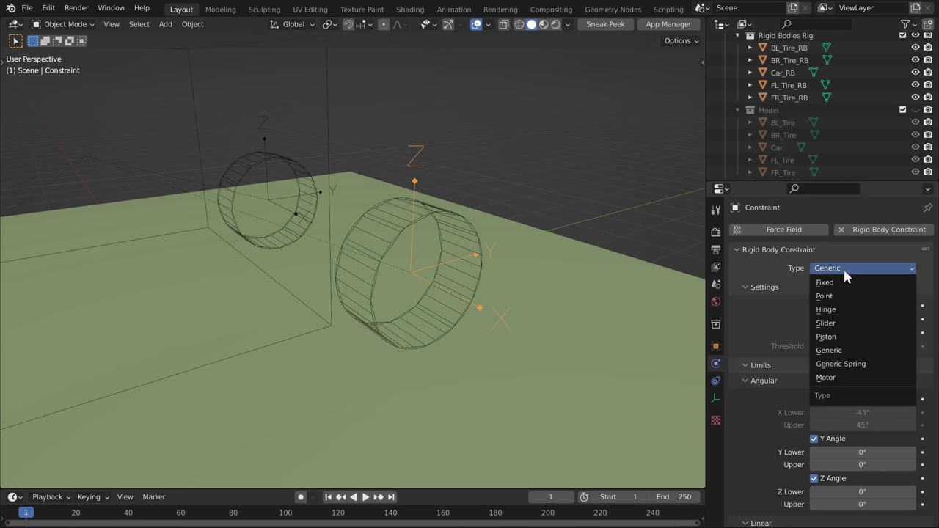
left_click(844, 364)
scroll(770, 330, "down", 6)
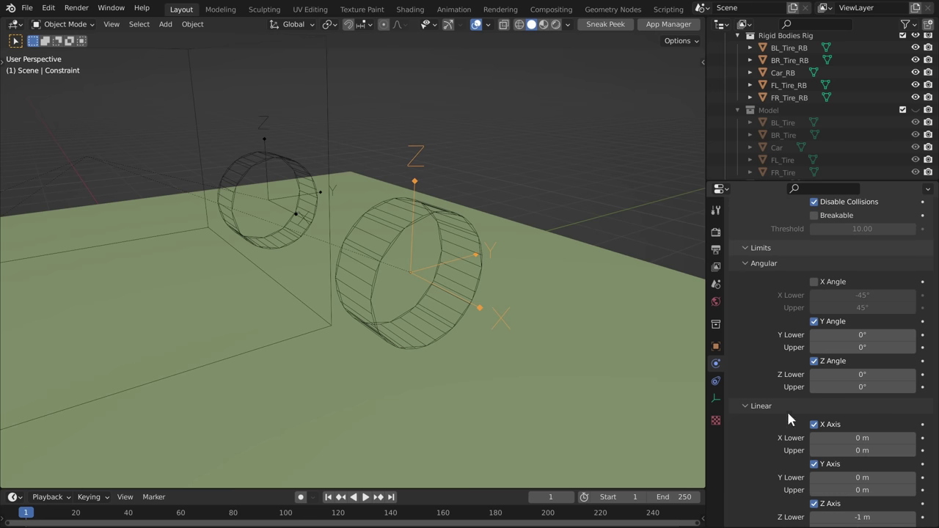
scroll(765, 314, "down", 8)
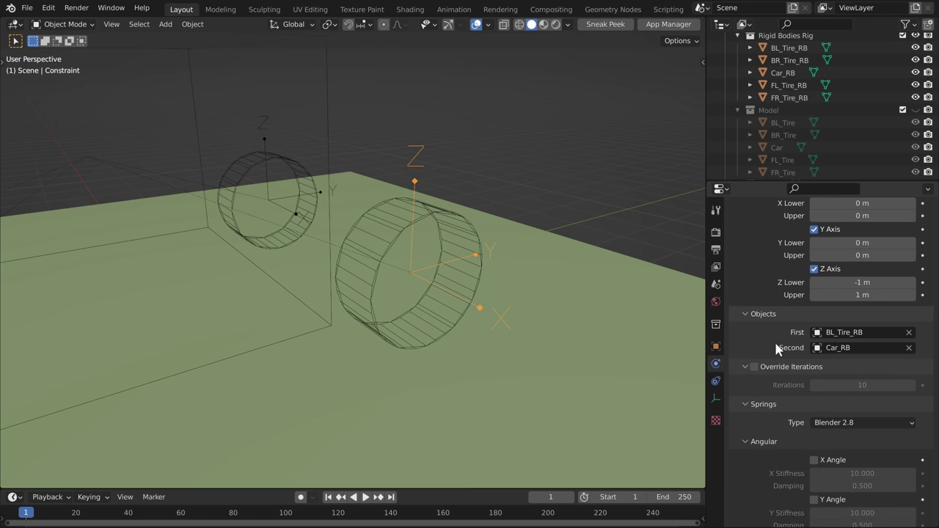
scroll(778, 348, "down", 6)
scroll(766, 235, "down", 1)
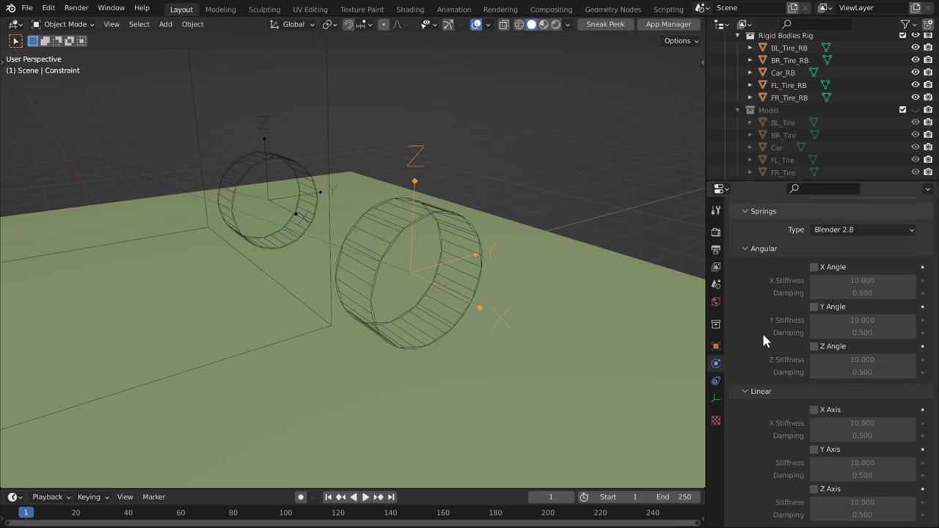
left_click(815, 490)
- Set the type of the rigid body constraint at BR_Tire_RB to Generic Spring
scroll(679, 345, "down", 2)
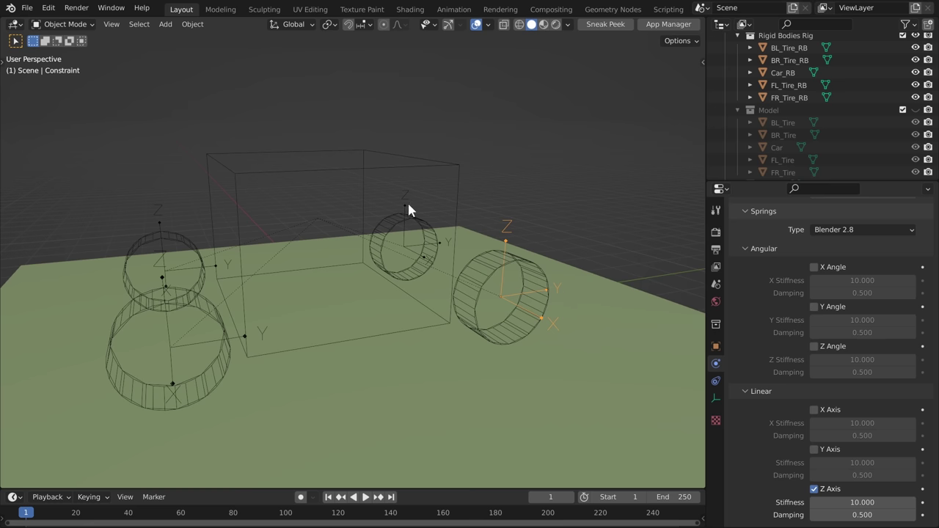
left_click(407, 204)
left_click(839, 273)
left_click(840, 364)
- Limit the BR_Tire_RB constraint's Y and Z angles to 0° lower and upper
scroll(784, 335, "down", 2)
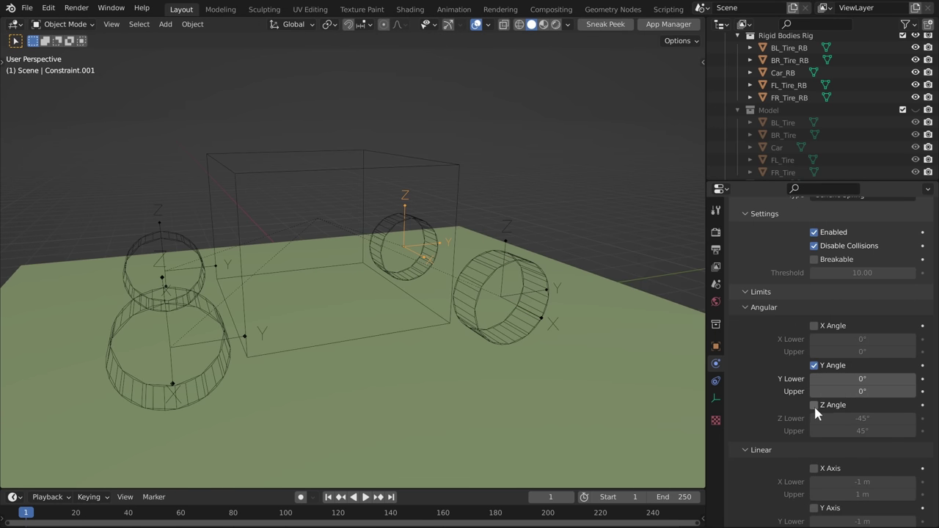
left_click(814, 404)
left_click_drag(837, 419, 837, 432)
type("0")
key("Return")
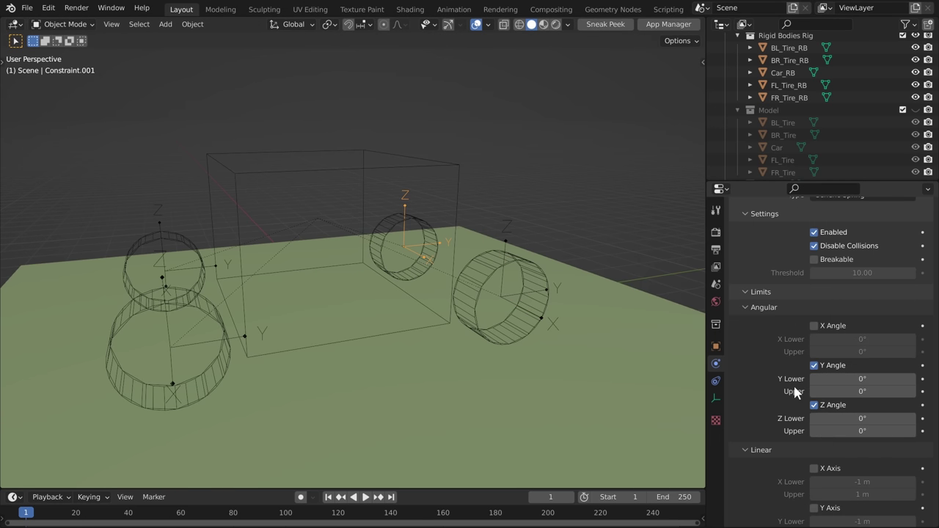
- Enable the BR_Tire_RB constraint's linear X and Y limits and its linear Z-axis spring
scroll(793, 386, "down", 9)
scroll(793, 384, "up", 3)
left_click(813, 317)
left_click(814, 277)
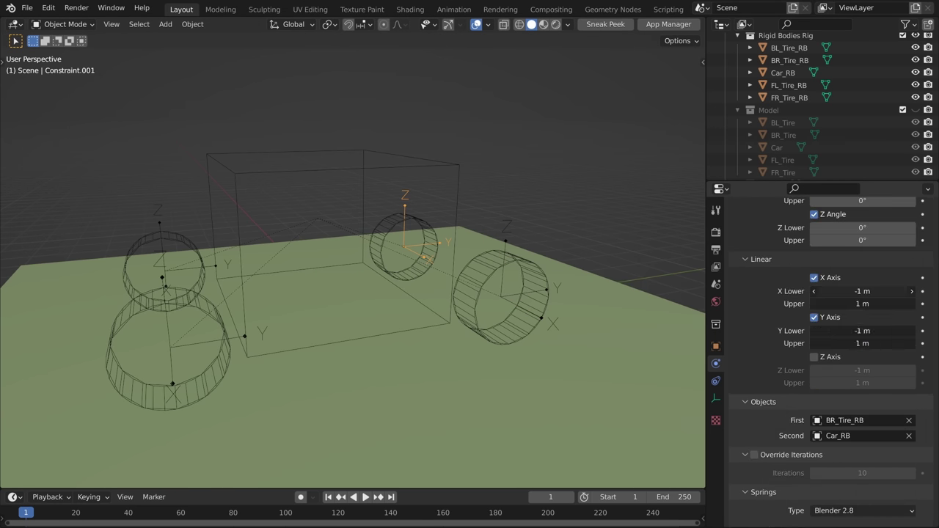
scroll(770, 383, "down", 10)
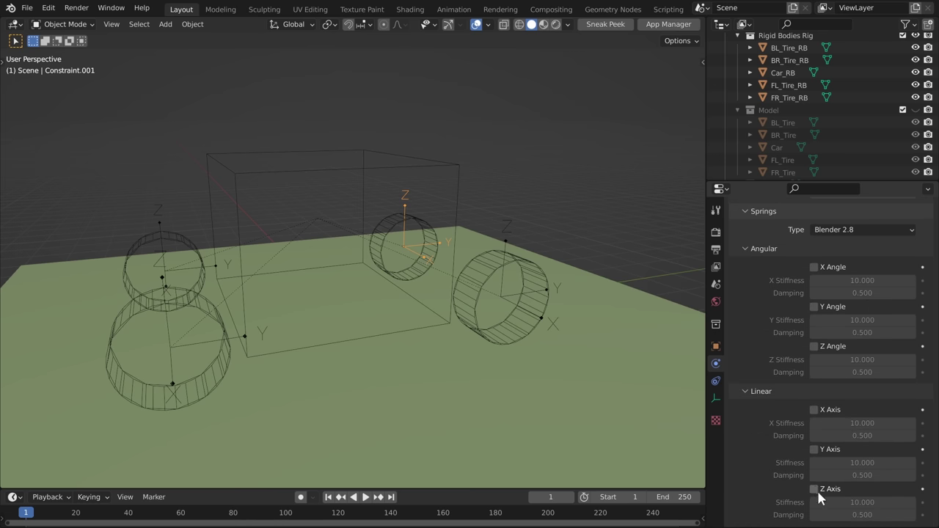
left_click(816, 489)
- Play the simulation and set the linear Z-axis spring stiffness to 50 on both rear tire constraints
key("space")
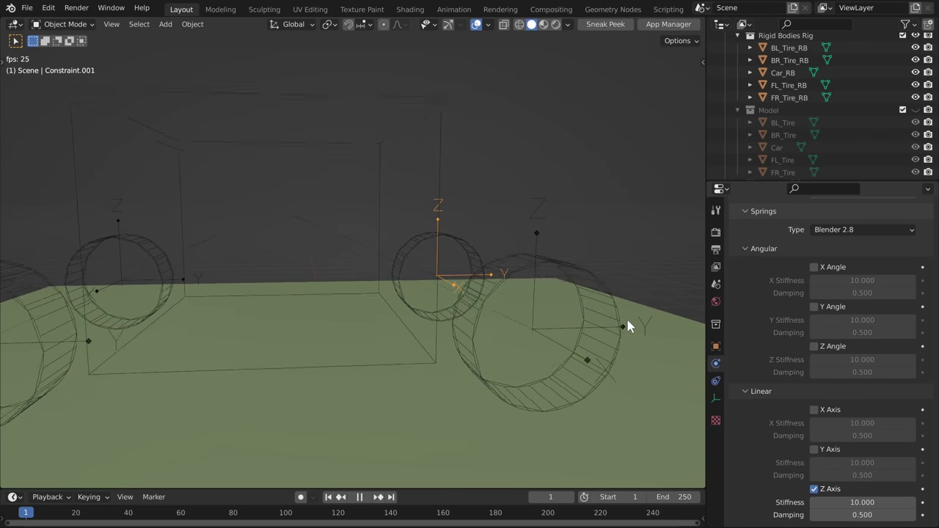
left_click(862, 501)
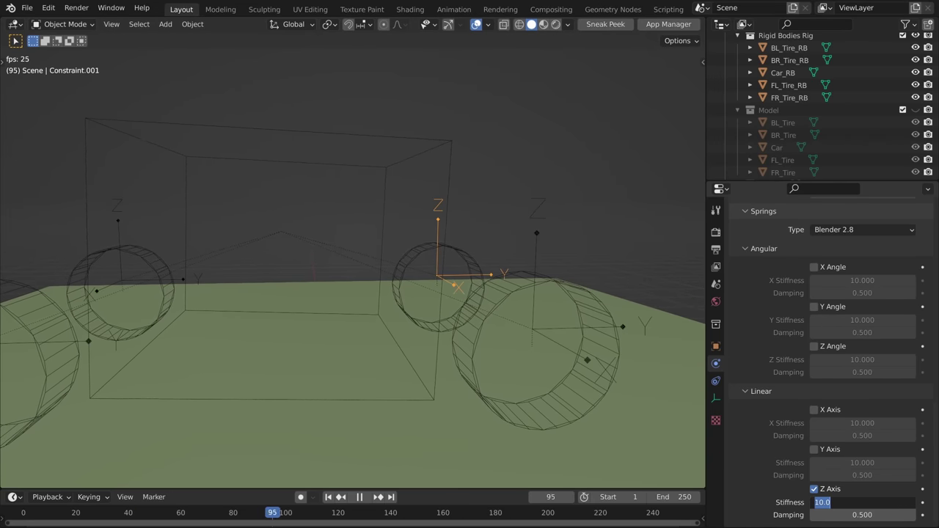
key("Return")
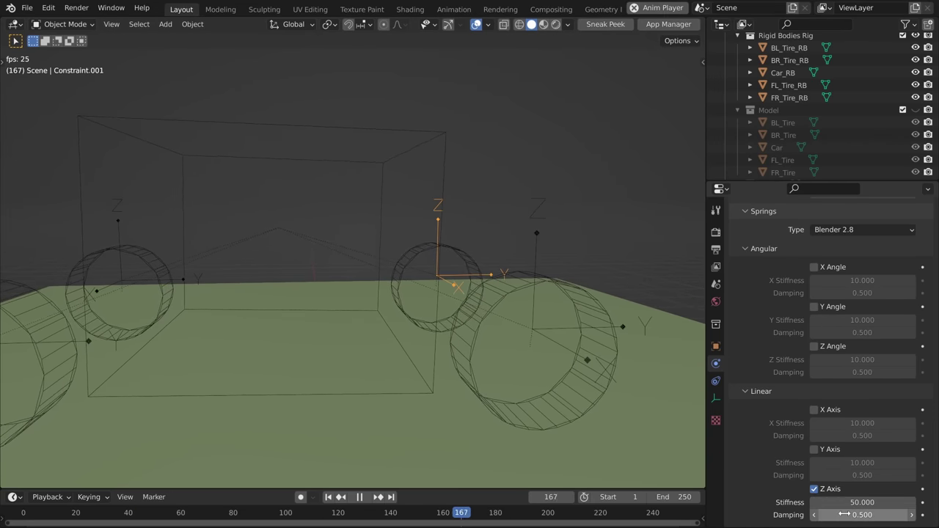
left_click(538, 236)
key("Return")
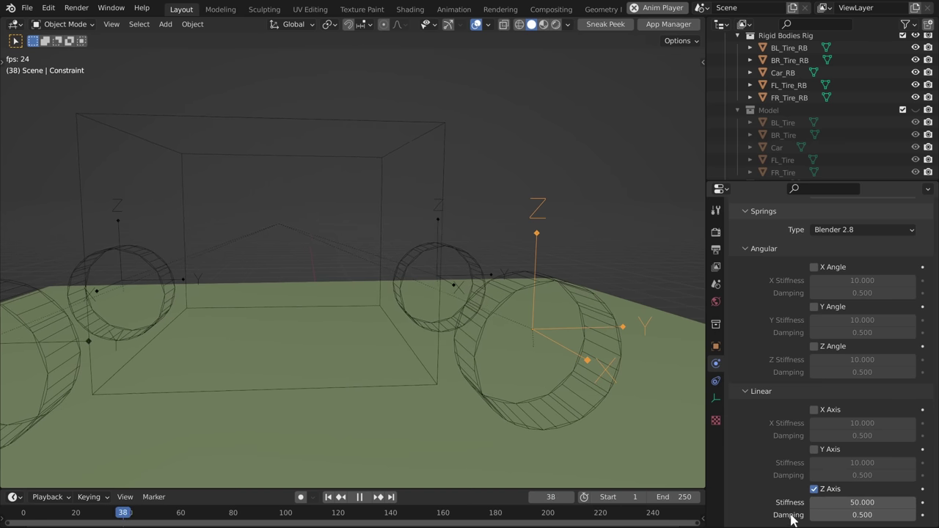
- Stop the playback and set the Z-axis spring damping of the BR_Tire_RB constraint to 2
key("space")
middle_click_drag(548, 267, 558, 271)
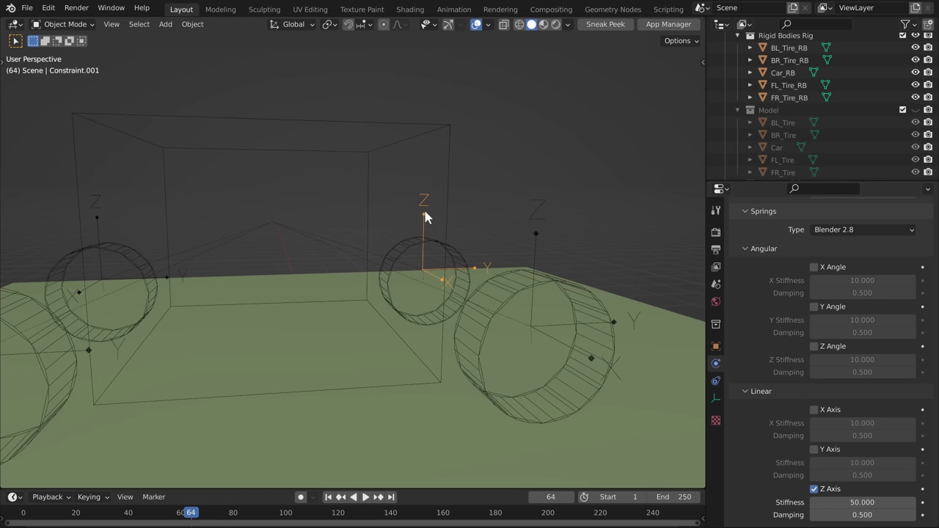
key("Return")
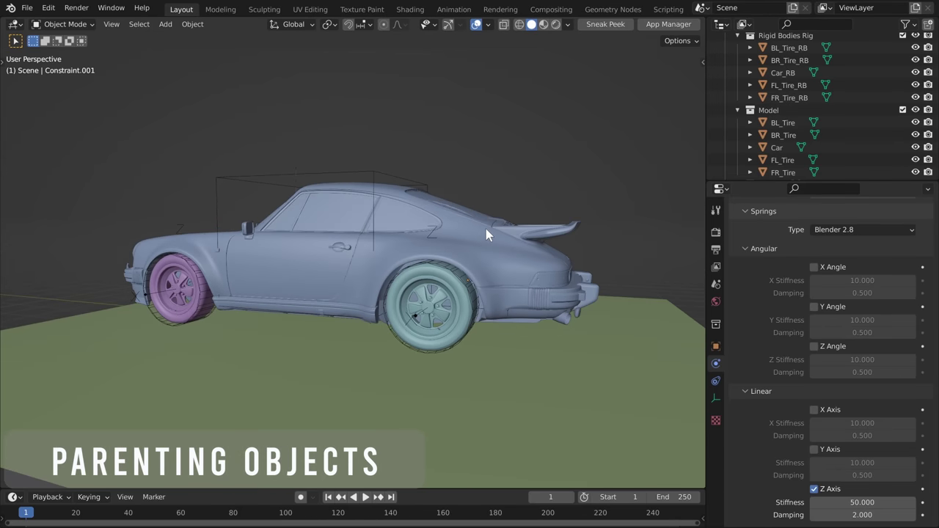
- Parent the Car model to Car_RB with the Object option
middle_click_drag(486, 229, 537, 229)
scroll(593, 229, "up", 2)
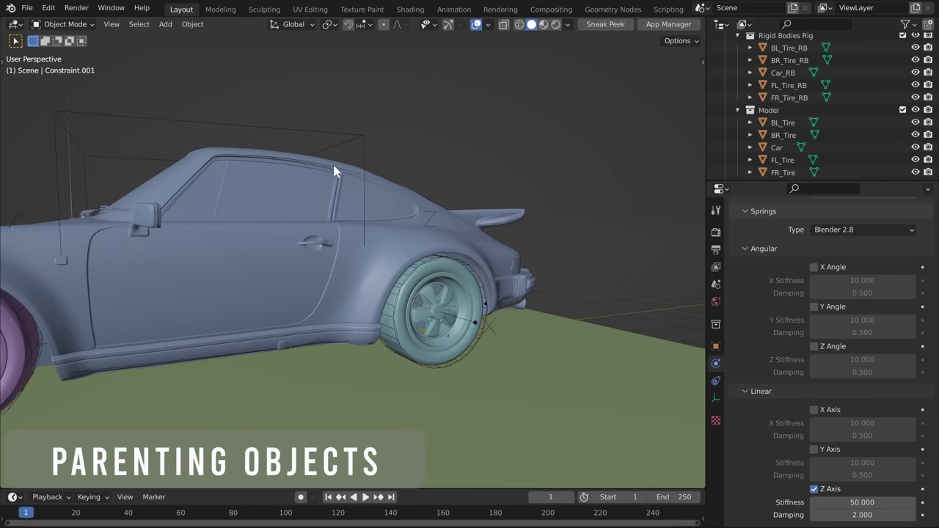
left_click(334, 166)
left_click(364, 140, "shift")
key("ctrl+p")
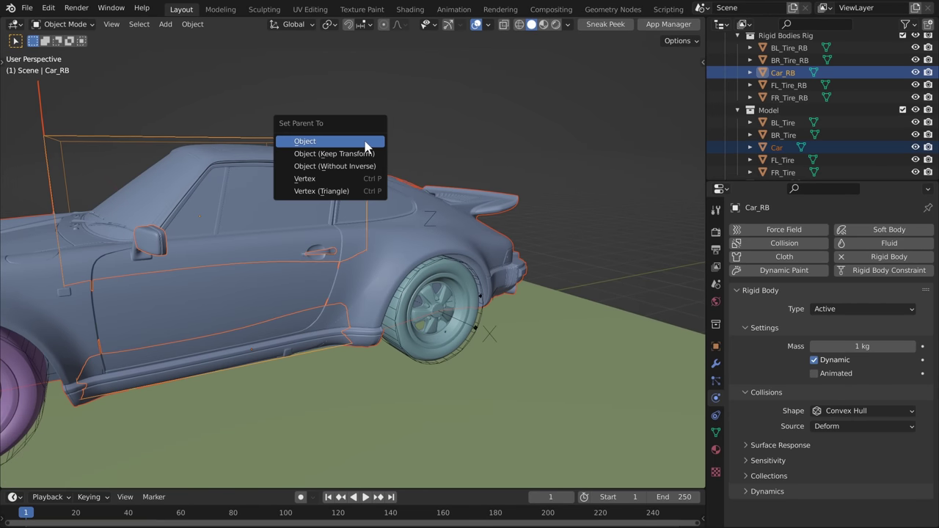
left_click(365, 141)
- Parent the BL_Tire model to BL_Tire_RB as Object
left_click(469, 301)
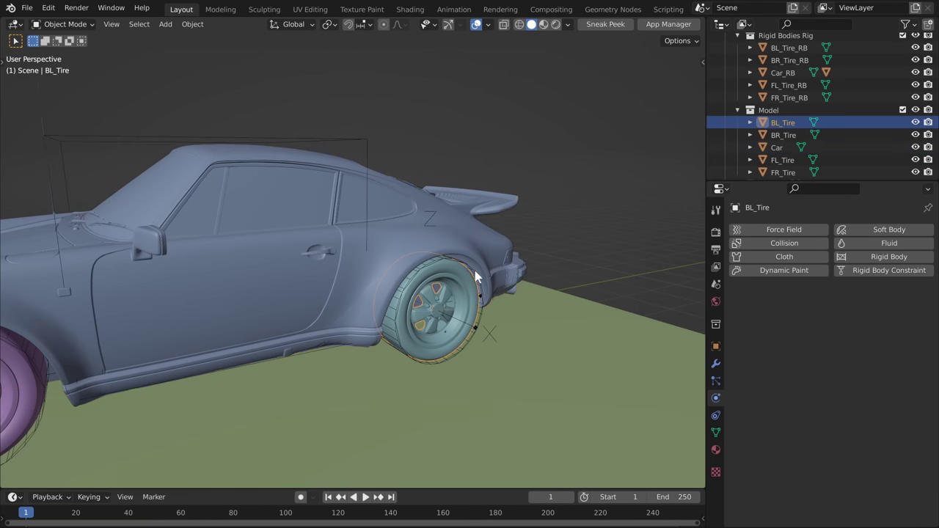
left_click(476, 277, "shift")
key("ctrl+p")
left_click(478, 273)
- Parent the BR_Tire model to BR_Tire_RB as Object
middle_click_drag(522, 259, 464, 259)
left_click(380, 316)
left_click(380, 314, "shift")
key("ctrl+p")
left_click(380, 314)
- Play the simulation to check how the parented car body and rear tires move
scroll(381, 314, "down", 6)
scroll(513, 288, "up", 4)
key("space")
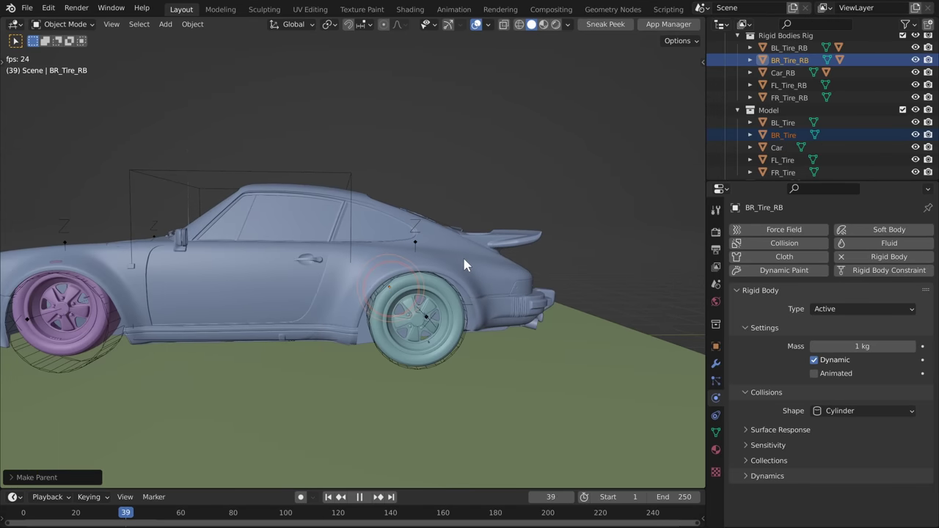
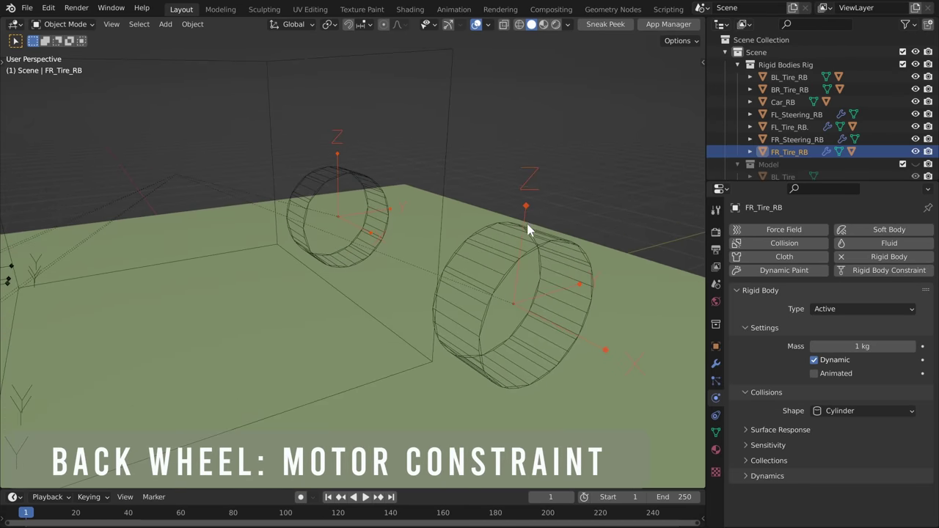
- Duplicate the back-left tire's spring constraint and move the copy about 0.5 m outward along X
left_click(524, 213)
middle_click_drag(524, 210, 489, 203)
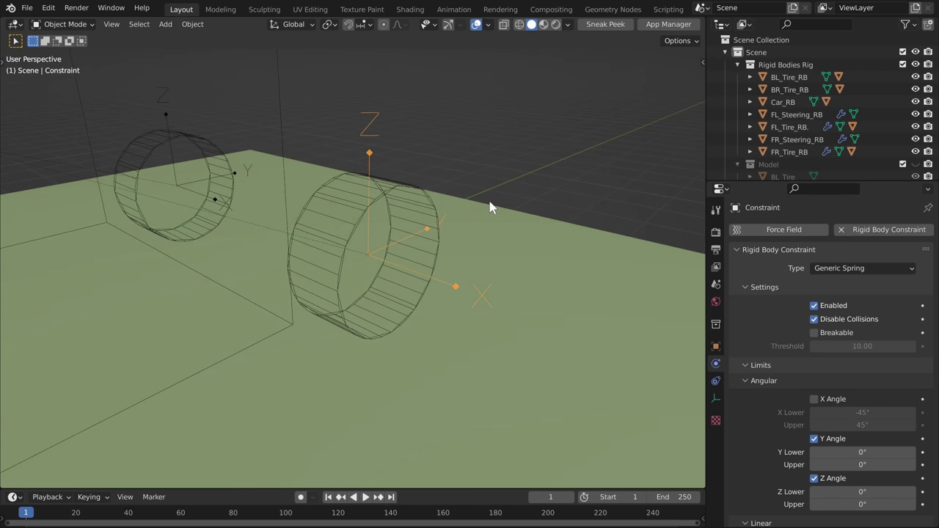
key("shift+d")
key("x")
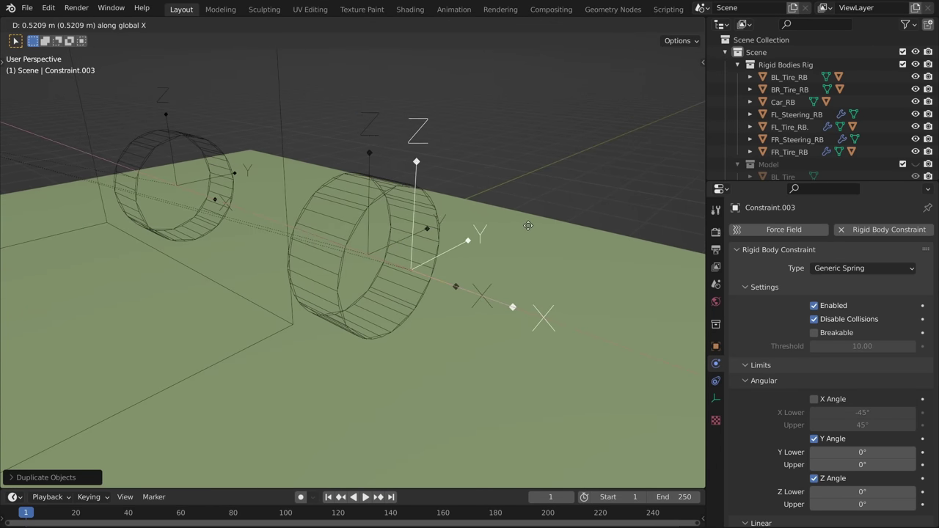
left_click(524, 223)
key("KP_7")
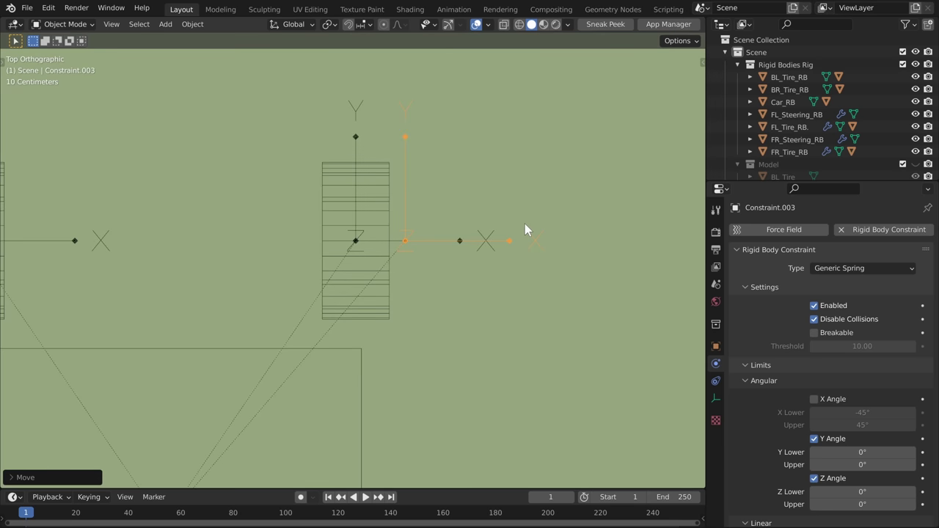
middle_click_drag(530, 291, 447, 151)
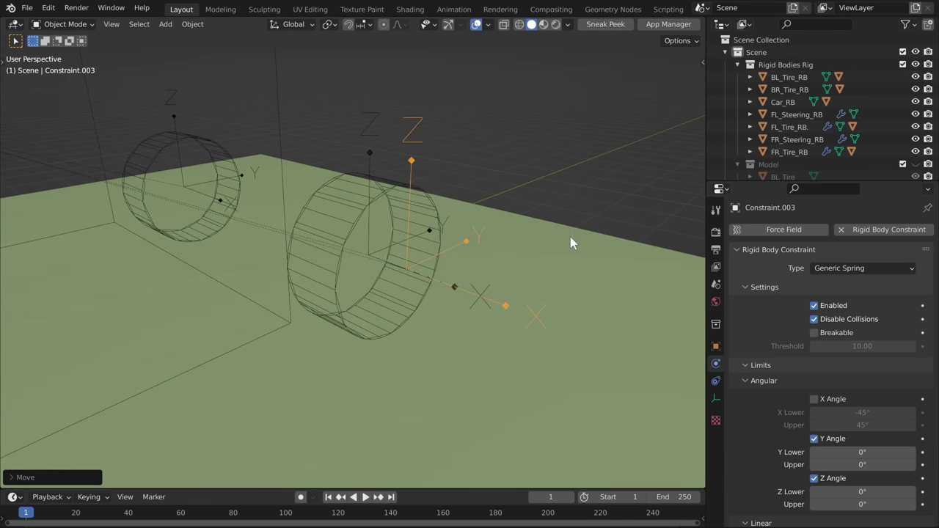
- Change the duplicated back-left constraint to Motor and enable its angular motor with a Max Impulse of 10
left_click(859, 269)
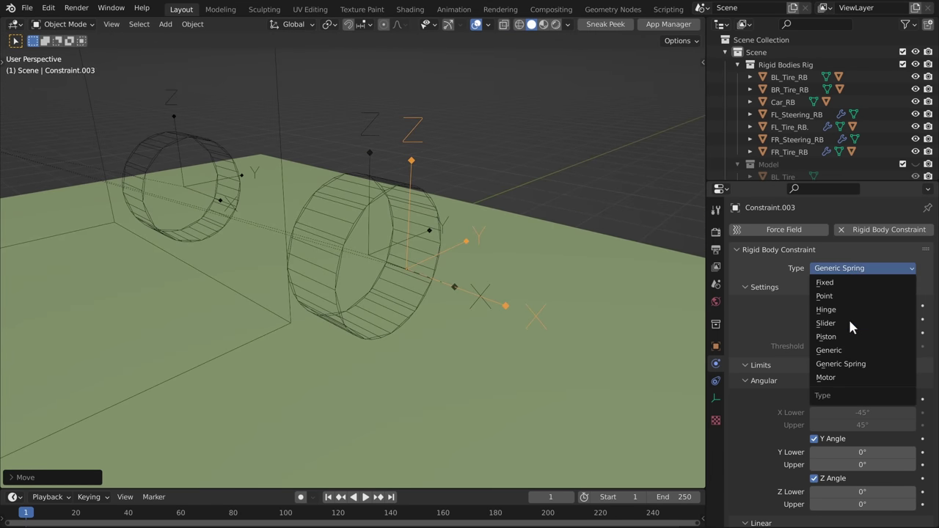
left_click(834, 377)
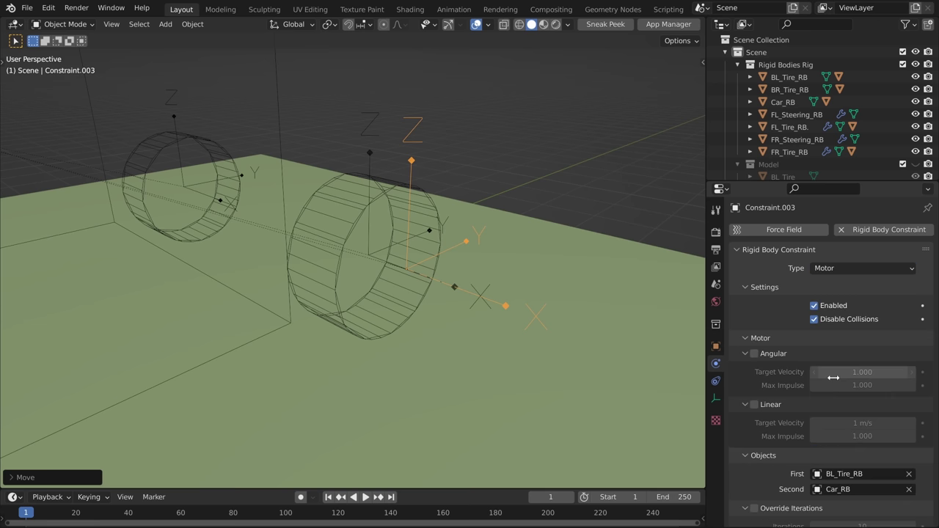
left_click(754, 354)
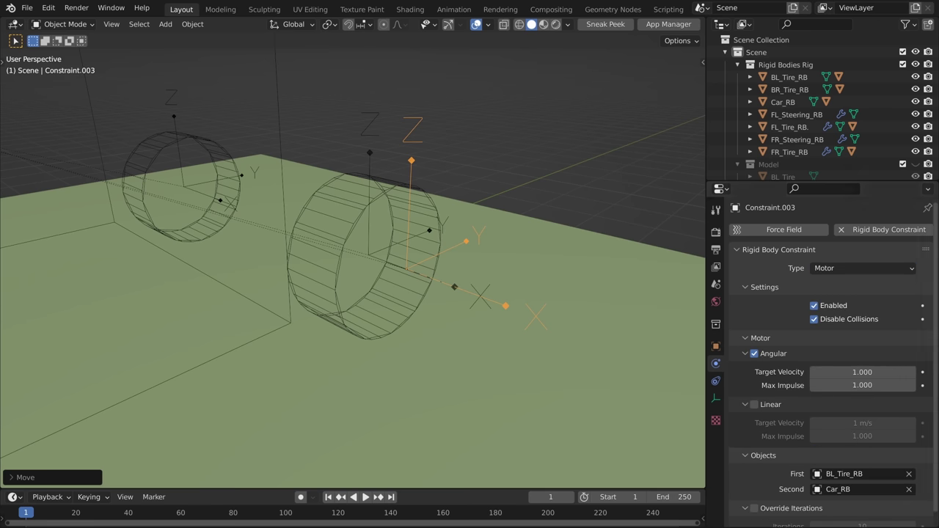
key("space")
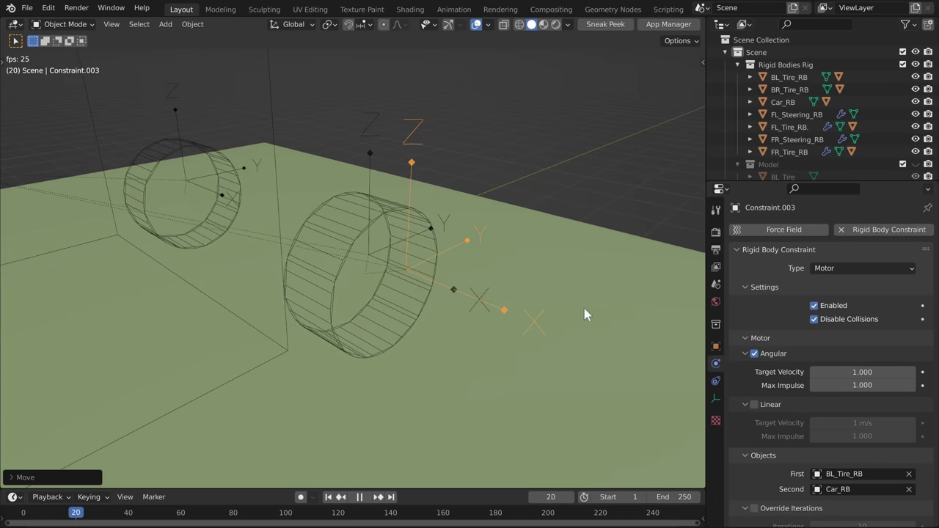
left_click(862, 385)
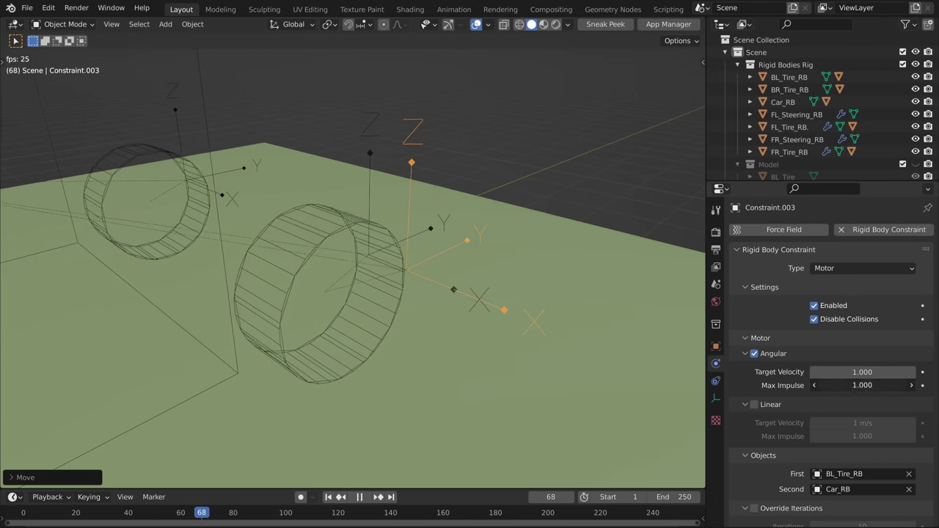
type("10")
key("Return")
- Replay the simulation from the start to check how the angular motor drives the back-left wheel
key("shift+Left")
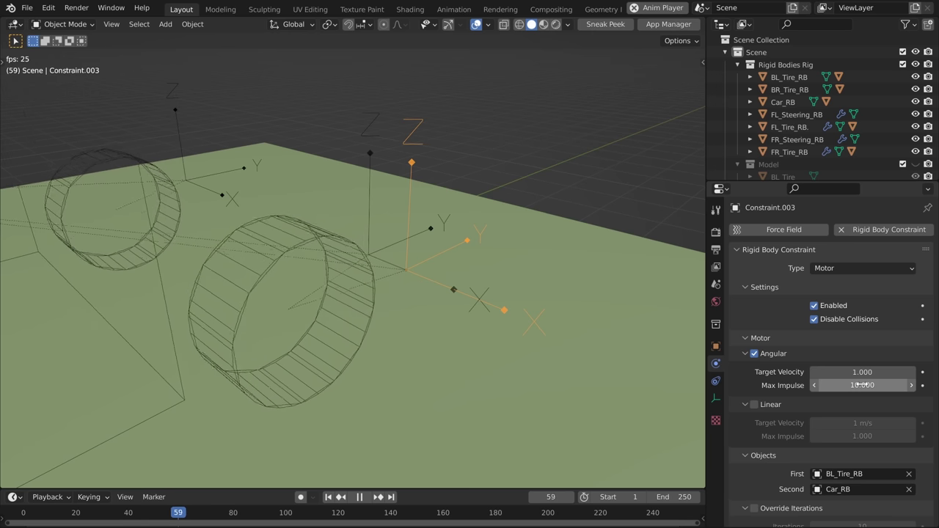
key("Escape")
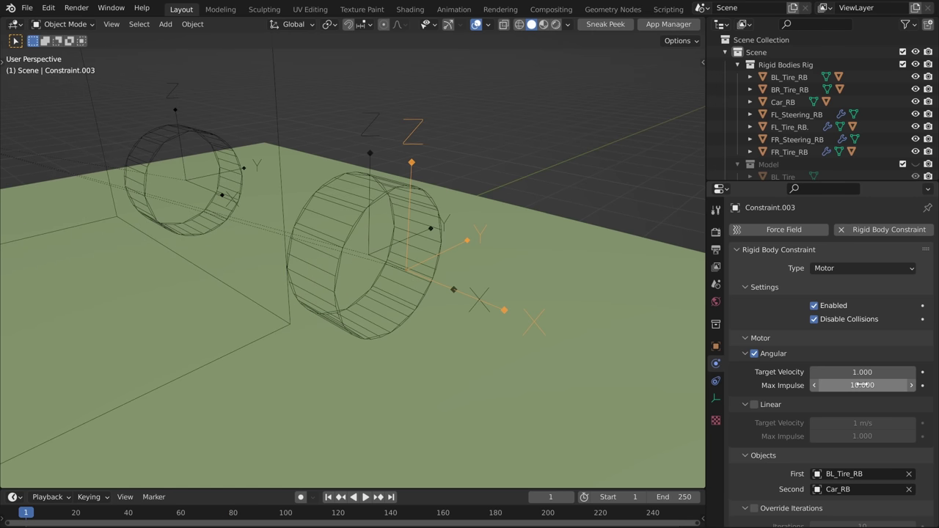
key("Return")
key("space")
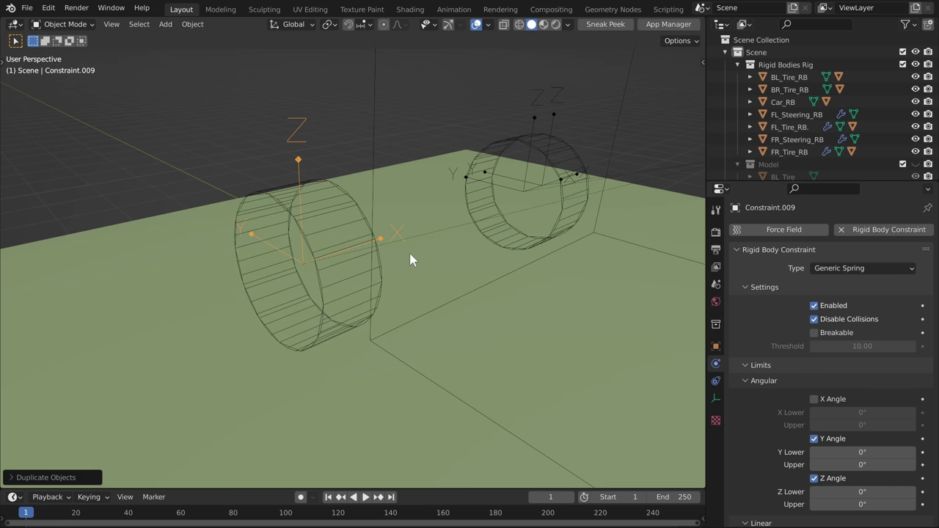
- Move the duplicated back-right tire constraint about 0.4 m in the negative X direction
key("g")
key("x")
key("x")
key("x")
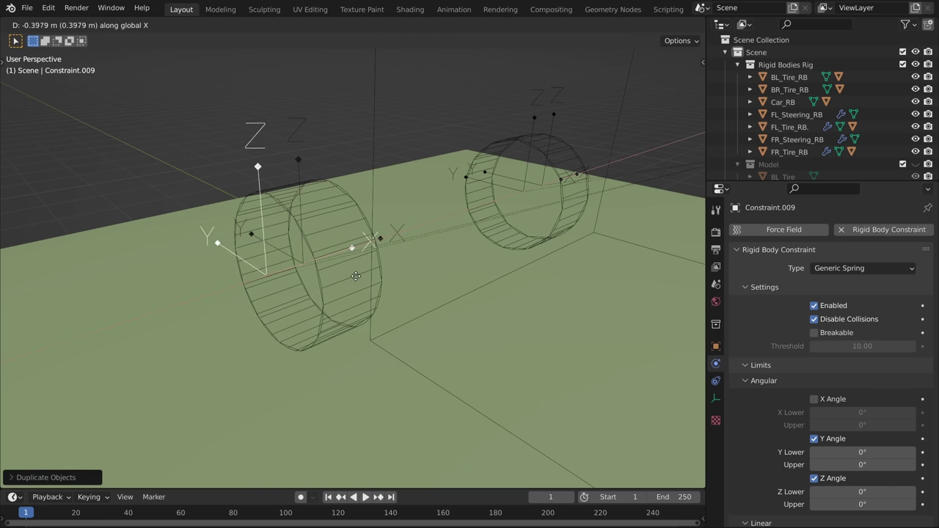
left_click(465, 295)
- Change the duplicated back-right constraint to Motor and enable its angular motor with Target Velocity 0 and Max Impulse 10
left_click(863, 268)
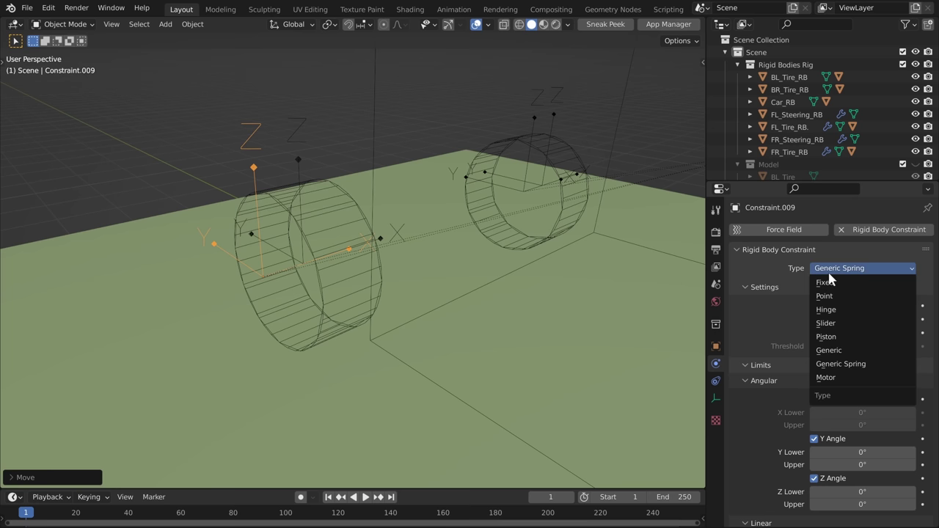
left_click(836, 380)
scroll(790, 369, "down", 1)
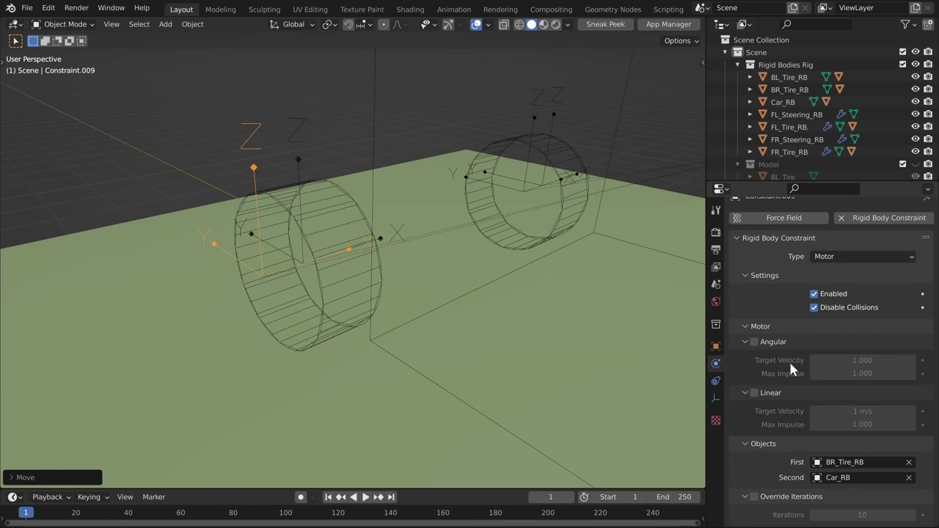
left_click(754, 342)
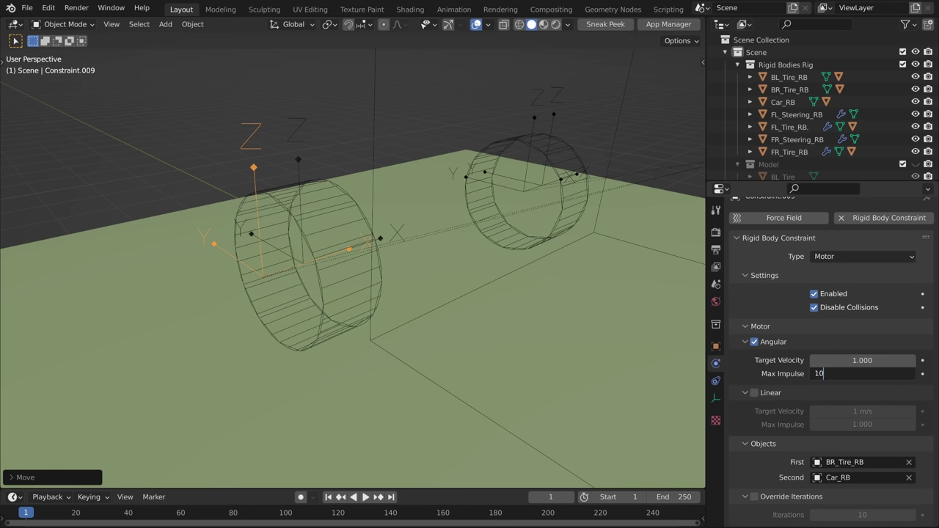
double_click(855, 361)
type("0")
key("Return")
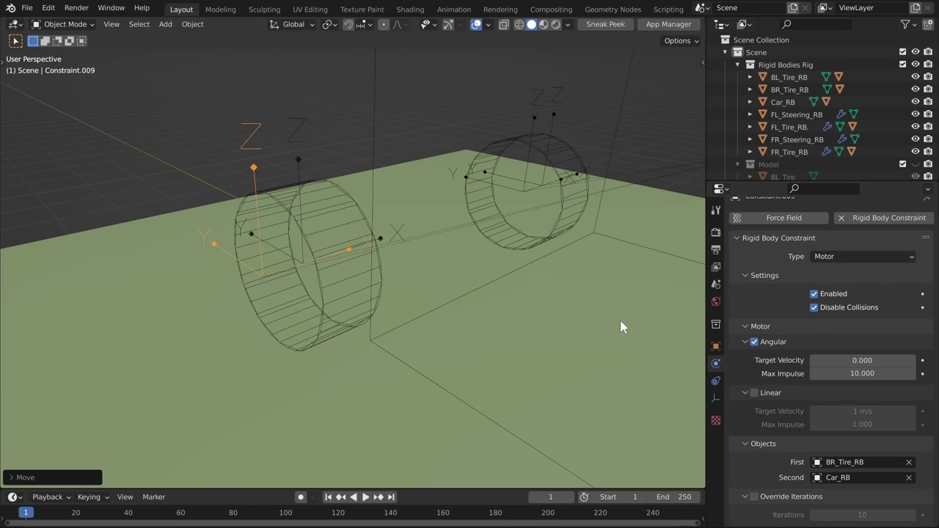
- Duplicate the front-left tire's rigid body cylinder and move the copy inward along X, beside the original tire
middle_click_drag(646, 340, 432, 299)
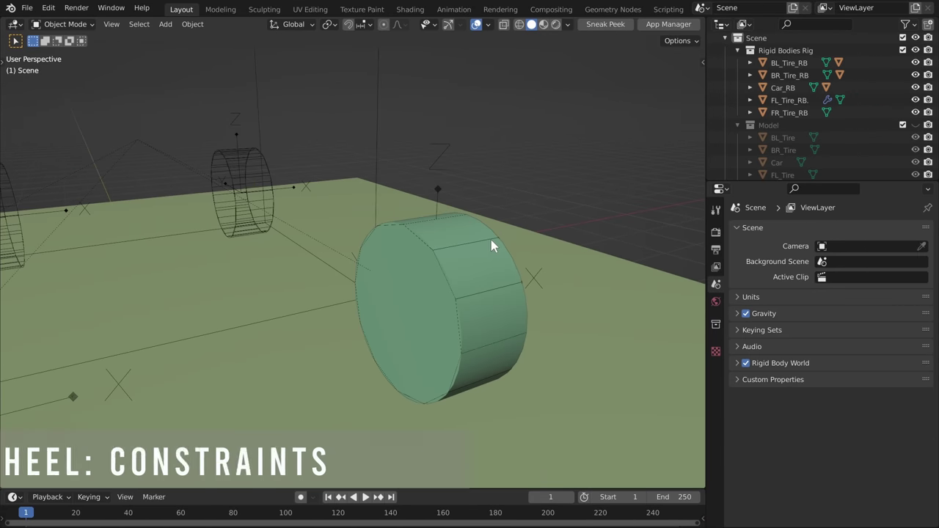
middle_click_drag(523, 229, 525, 218, "shift")
key("shift+d")
right_click(546, 192)
key("g")
key("y")
right_click(513, 208)
key("g")
key("x")
left_click(456, 239)
- Scale the duplicated cylinder's mesh down to a small disc and narrow it along X to about 0.48
key("s")
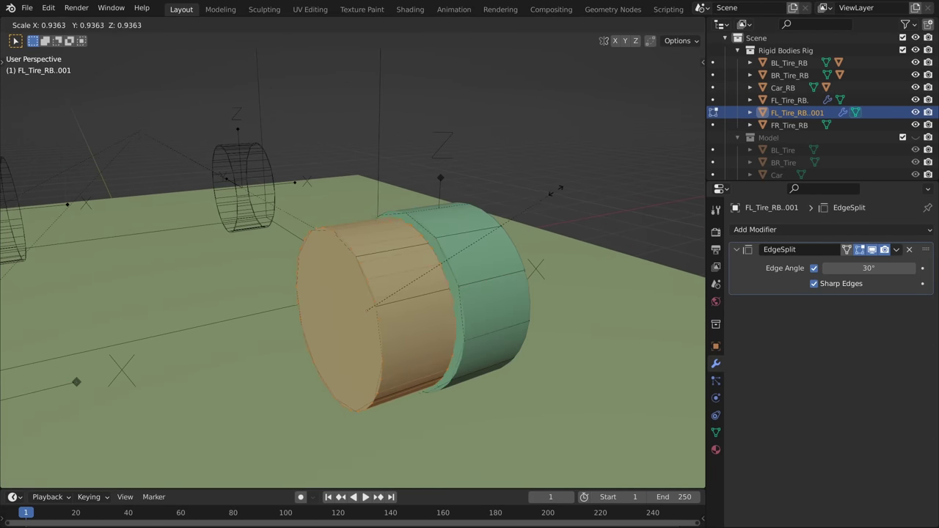
left_click(468, 254)
middle_click_drag(469, 254, 432, 276)
key("s")
key("x")
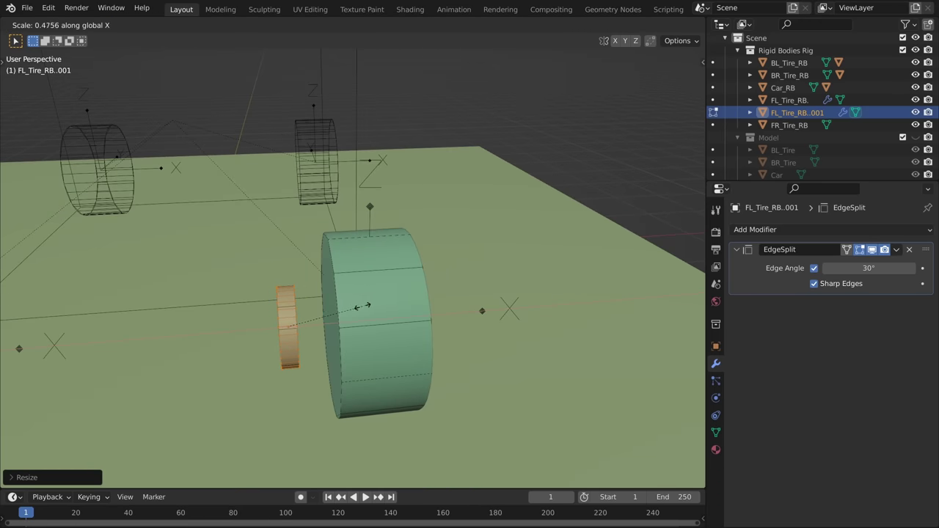
left_click(361, 307)
- Move the small cylinder about 0.3 m along X so it sits against the front-left tire's inner face
key("g")
key("x")
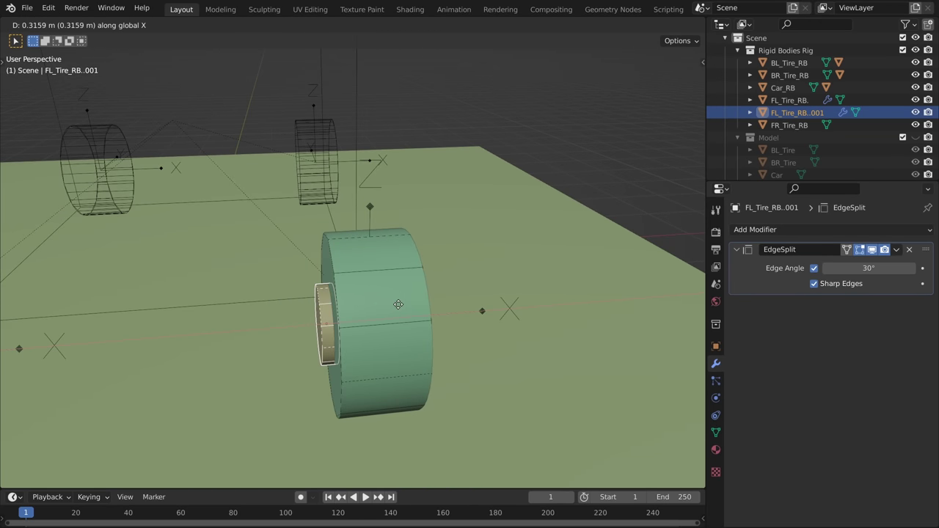
left_click(388, 305)
- Assign the small cylinder FL_Tire_RB..001 as the first object of the front-left tire's constraint
middle_click_drag(387, 305, 388, 288)
left_click(350, 187)
middle_click_drag(349, 188, 401, 184)
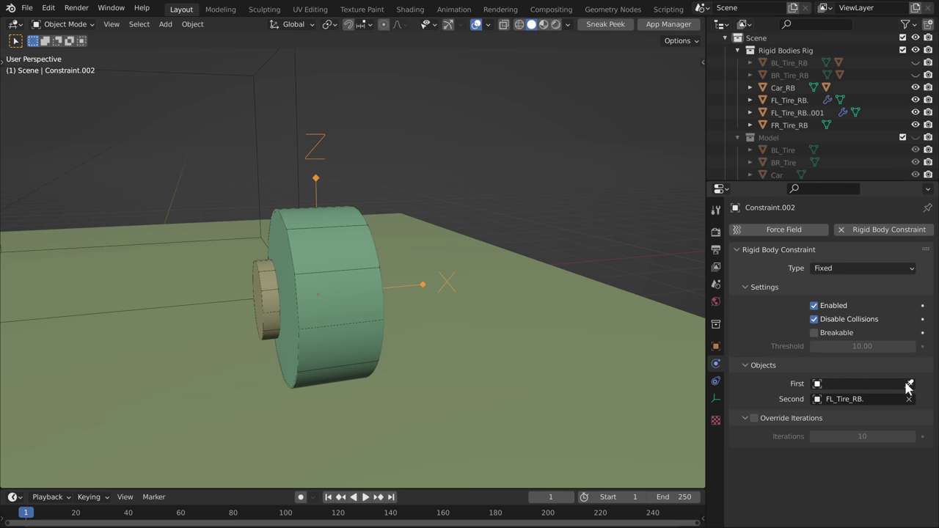
left_click(908, 384)
left_click(339, 264)
middle_click_drag(338, 264, 506, 259)
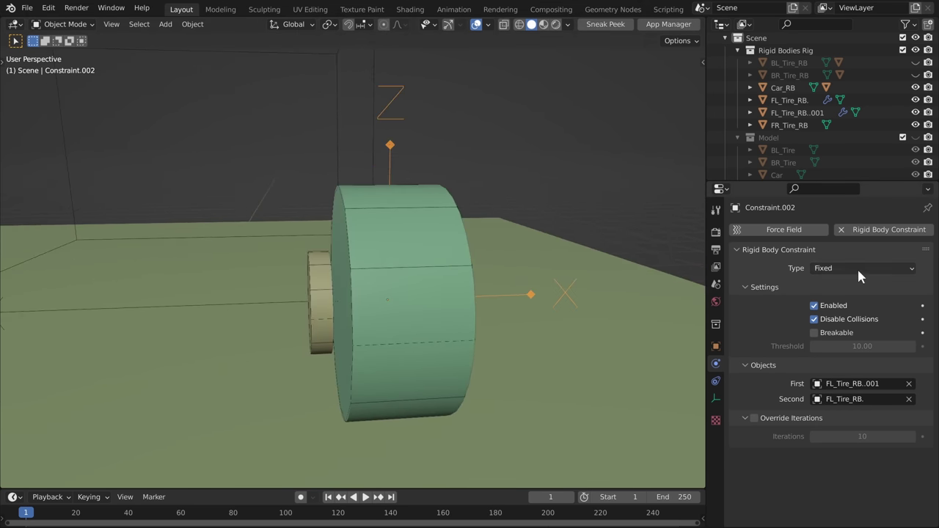
- Change the front-left tire constraint to Generic and limit its Y and Z angles to 0° lower and upper
left_click(859, 271)
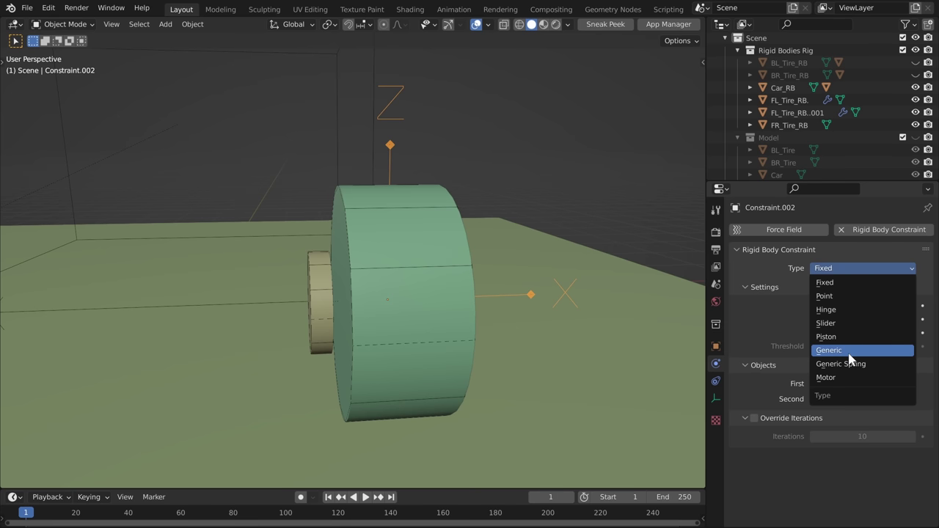
left_click(849, 353)
scroll(812, 350, "down", 3)
left_click(814, 312)
left_click(814, 312)
left_click(814, 350)
left_click(813, 390)
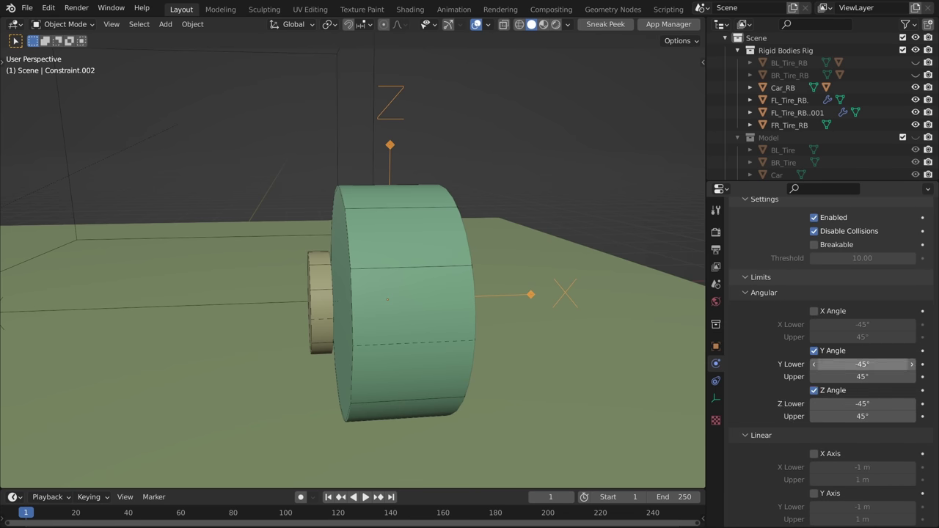
left_click_drag(822, 364, 821, 416)
type("0")
key("Return")
- Enable the linear X, Y and Z Axis limits of the front-left tire constraint and set them all to 0 m
scroll(785, 353, "down", 5)
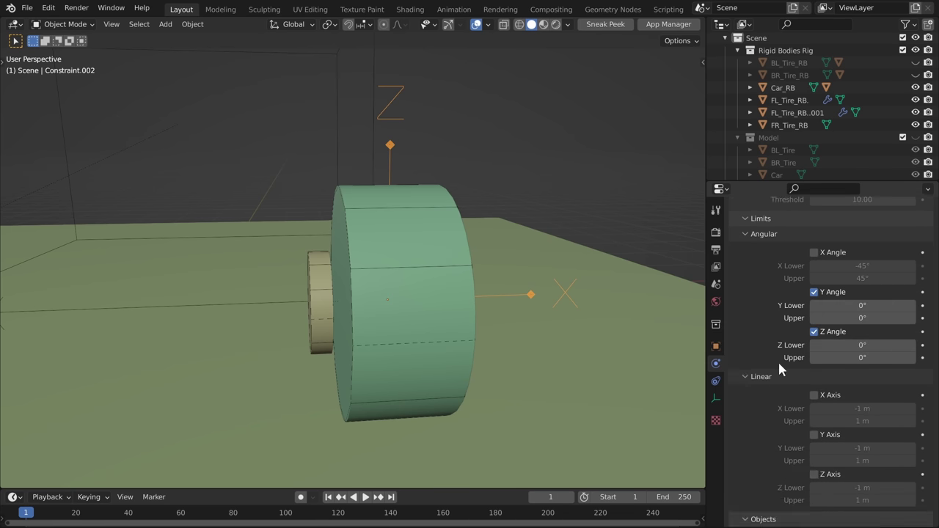
left_click(813, 321)
left_click(814, 361)
left_click(814, 401)
left_click_drag(863, 336, 863, 427)
type("0")
key("Return")
scroll(784, 351, "up", 3)
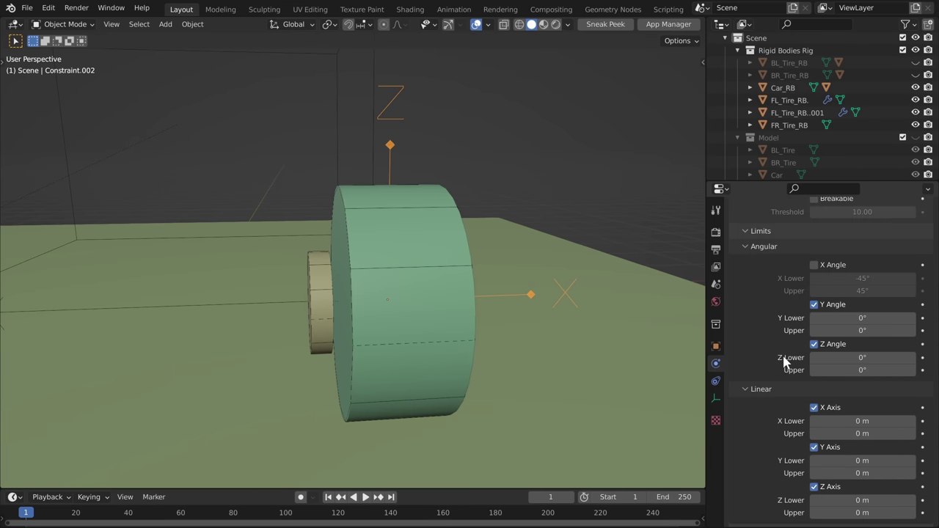
- Connect the small cylinder FL_Tire_RB..001 and Car_RB with a rigid body constraint
middle_click_drag(328, 279, 395, 269)
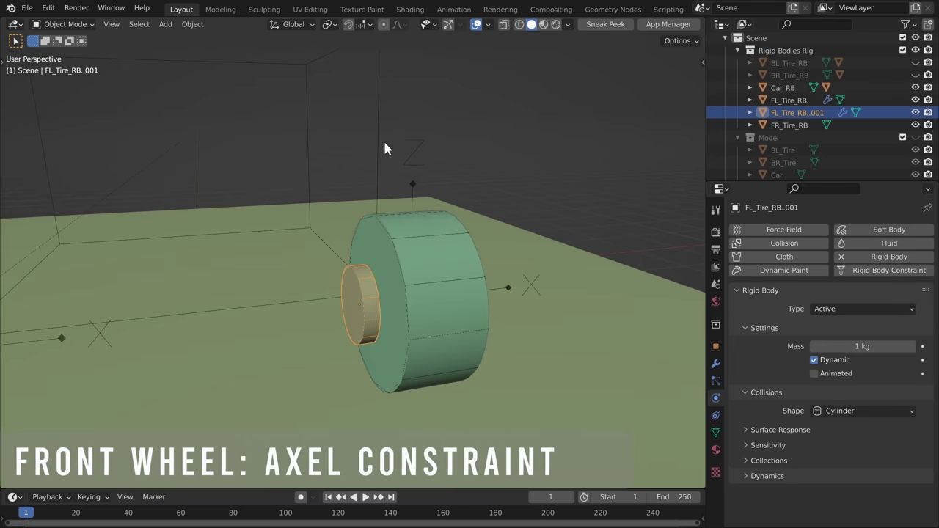
left_click(383, 139, "shift")
key("q")
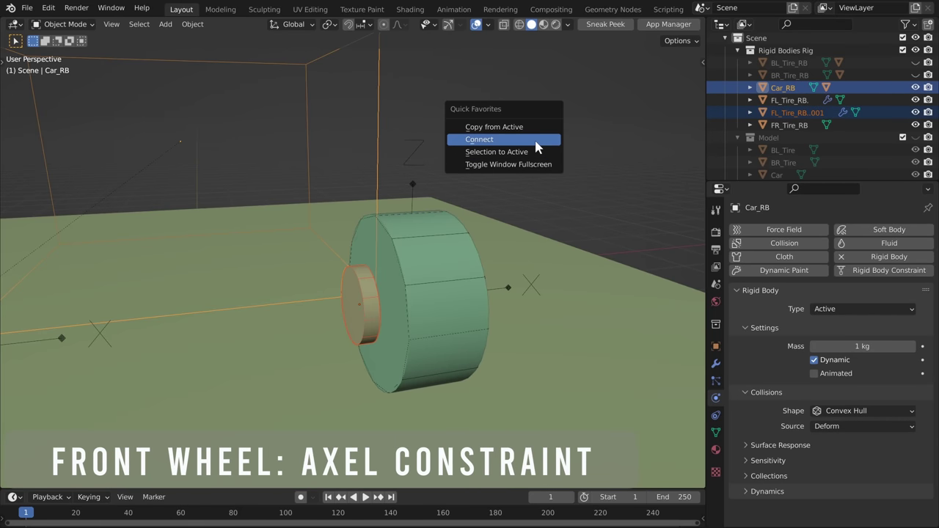
left_click(540, 139)
- Snap the new Car_RB constraint to the small cylinder's position
left_click(249, 127)
left_click(365, 282, "shift")
key("q")
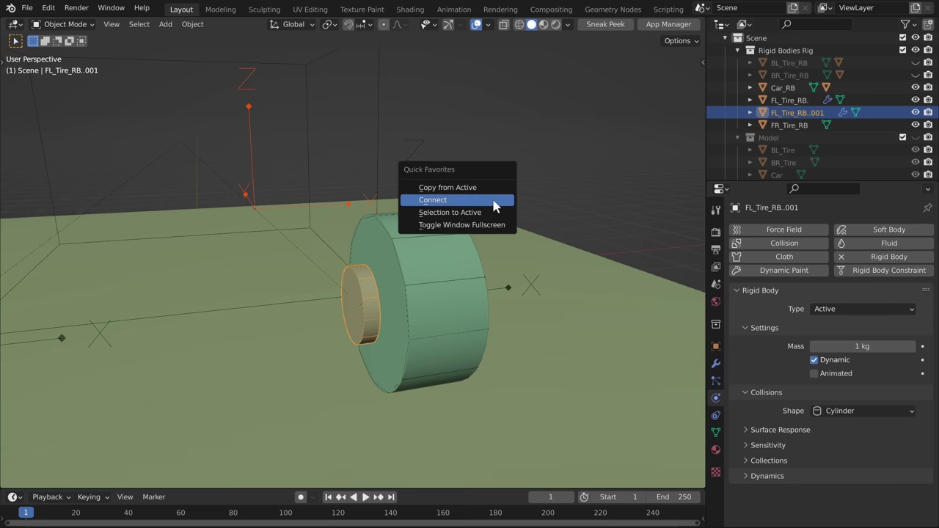
left_click(485, 212)
- Move the snapped constraint about 0.1 m in the negative X direction, to the inner side of the small cylinder
left_click(364, 203)
key("g")
key("x")
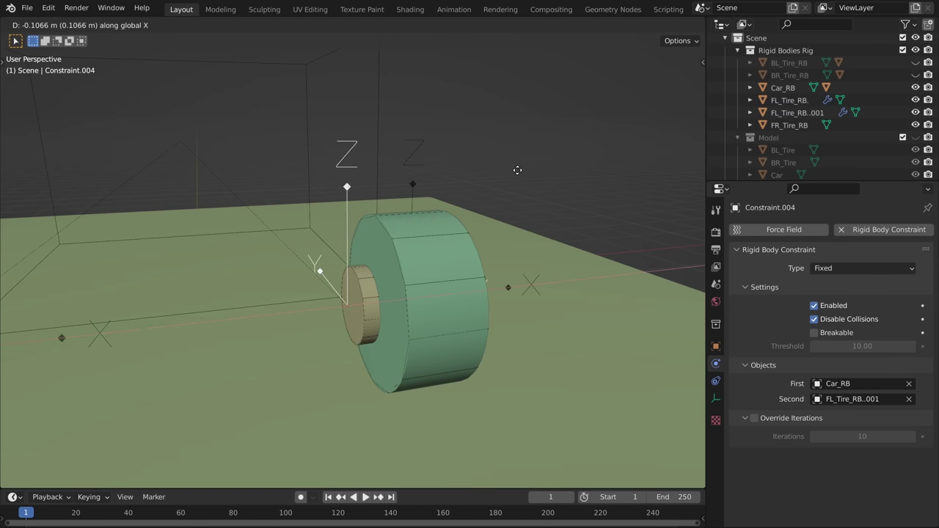
left_click(517, 171)
middle_click_drag(517, 170, 492, 278)
left_click(852, 268)
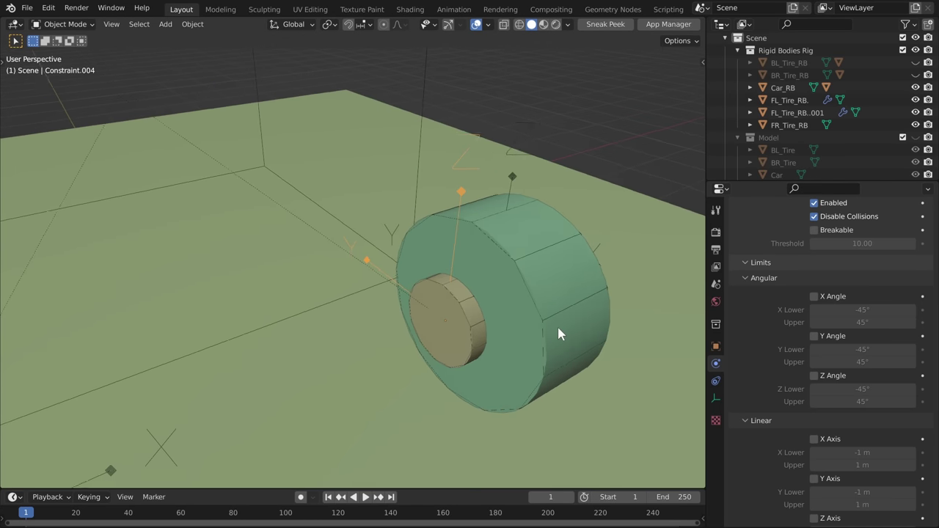
middle_click_drag(557, 324, 513, 327)
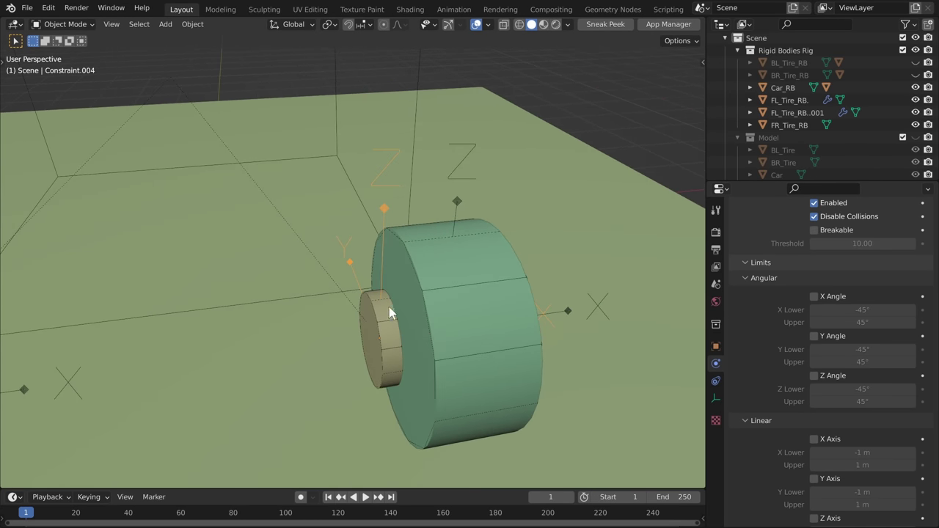
left_click(390, 312)
left_click(433, 261, "shift")
key("r")
key("y")
key("Escape")
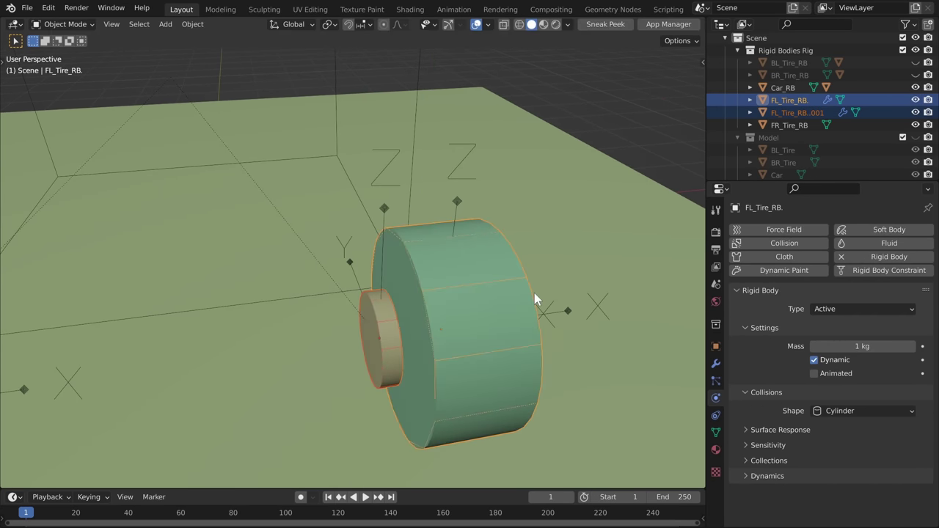
- Change the type of the constraint between Car_RB and the small cylinder FL_Tire_RB..001 to Generic Spring
left_click(383, 212)
middle_click_drag(383, 213, 370, 217)
left_click(862, 267)
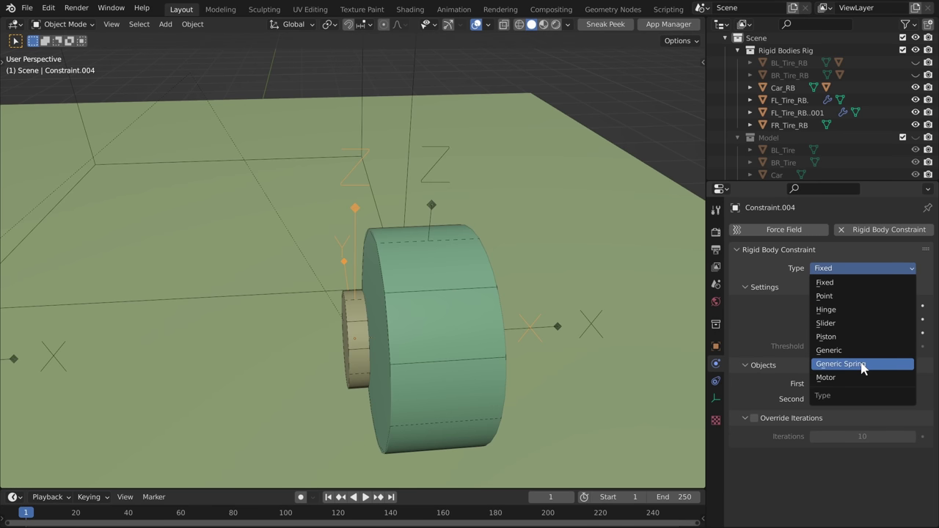
left_click(814, 364)
- Enable the constraint's angular limits, with X and Y Angle at 0° and Z Angle from -30° to 30°
middle_click_drag(572, 293, 523, 286)
scroll(807, 323, "down", 3)
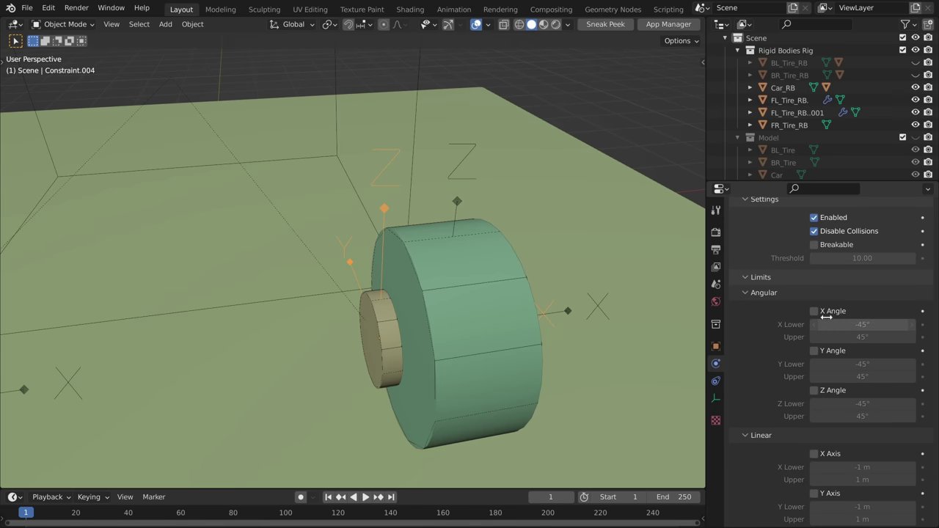
left_click(814, 311)
left_click(815, 350)
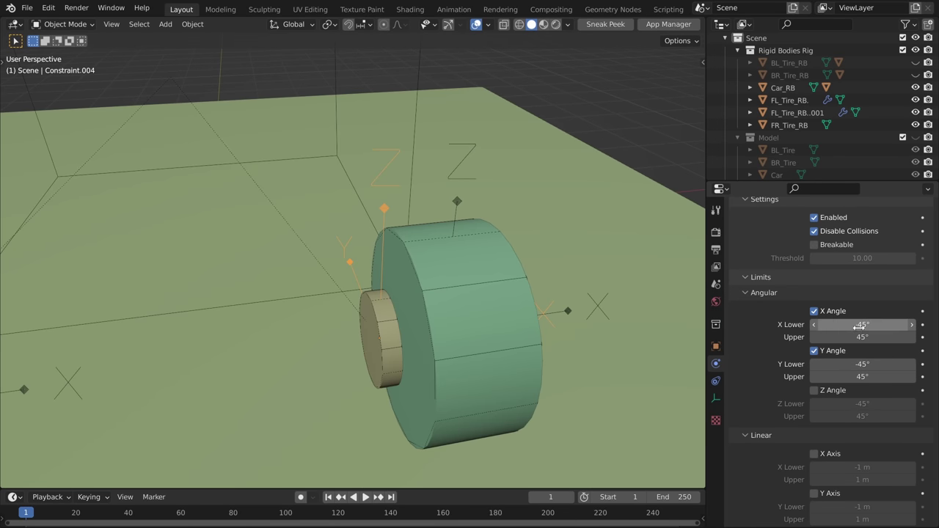
left_click_drag(863, 326, 863, 377)
type("0")
key("Return")
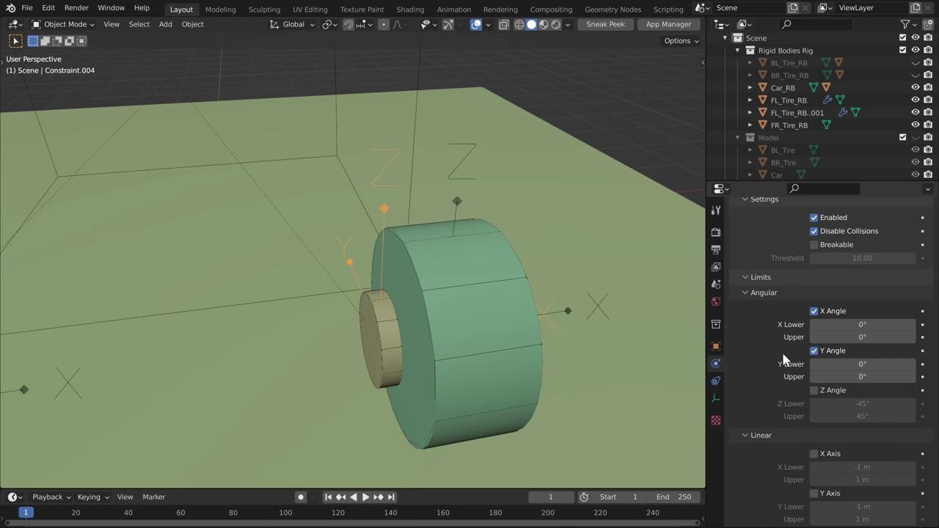
left_click(814, 390)
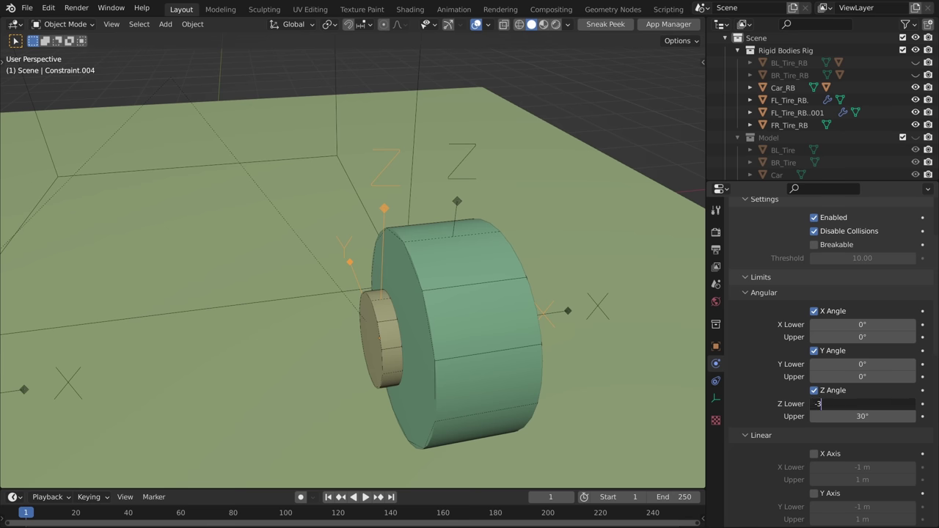
- Enable the constraint's linear limits on all three axes, setting the X and Y Axis bounds to 0 m
scroll(765, 388, "down", 4)
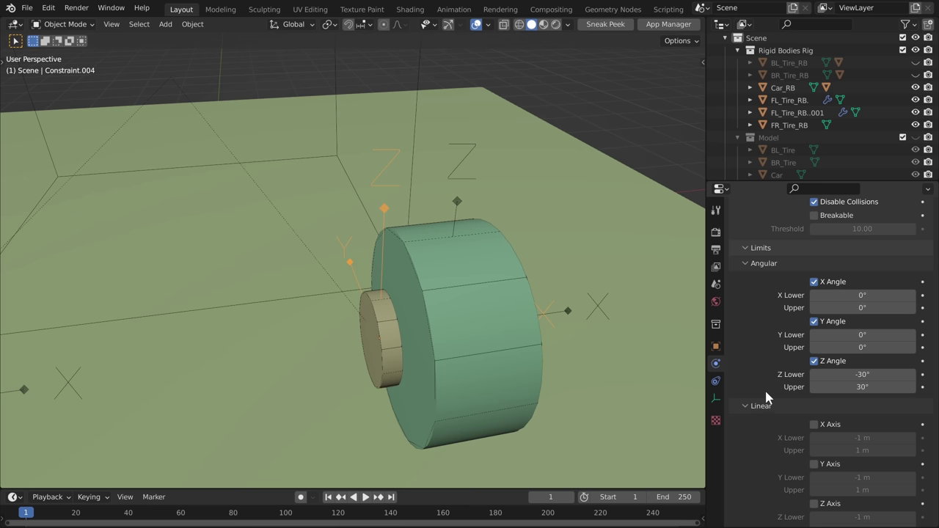
left_click(814, 336)
left_click(814, 377)
left_click_drag(862, 350, 862, 402)
type("0")
key("Return")
left_click(815, 415)
scroll(820, 433, "down", 9)
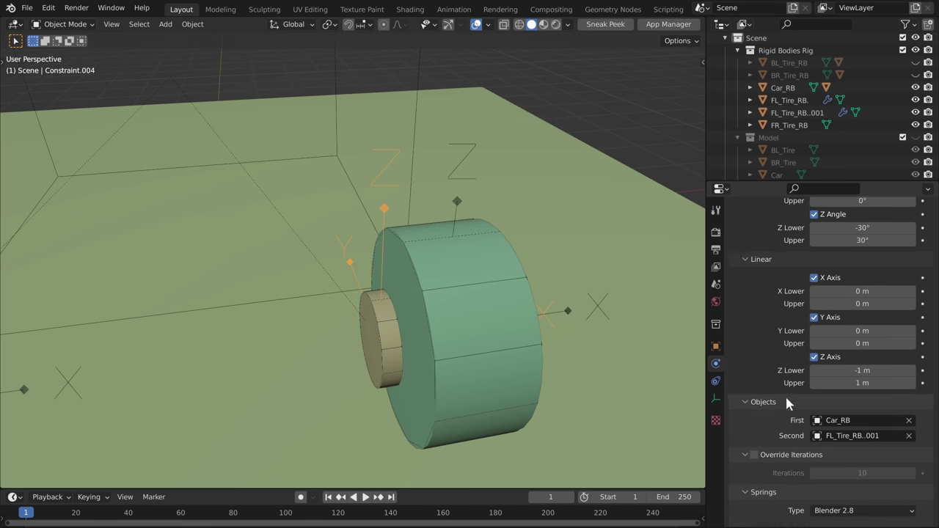
- Enable the Z Angle spring with stiffness 100 and damping 2, and enable the linear Z Axis spring
scroll(781, 362, "down", 2)
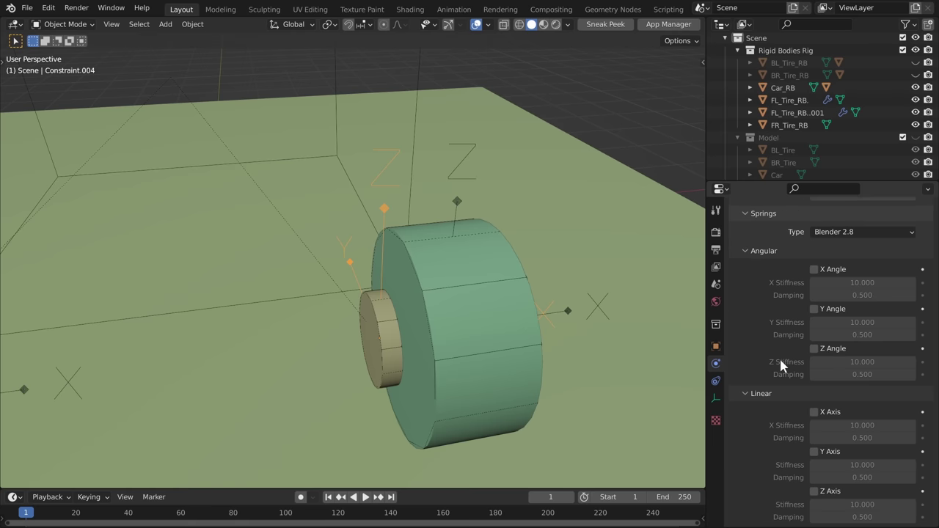
left_click(814, 346)
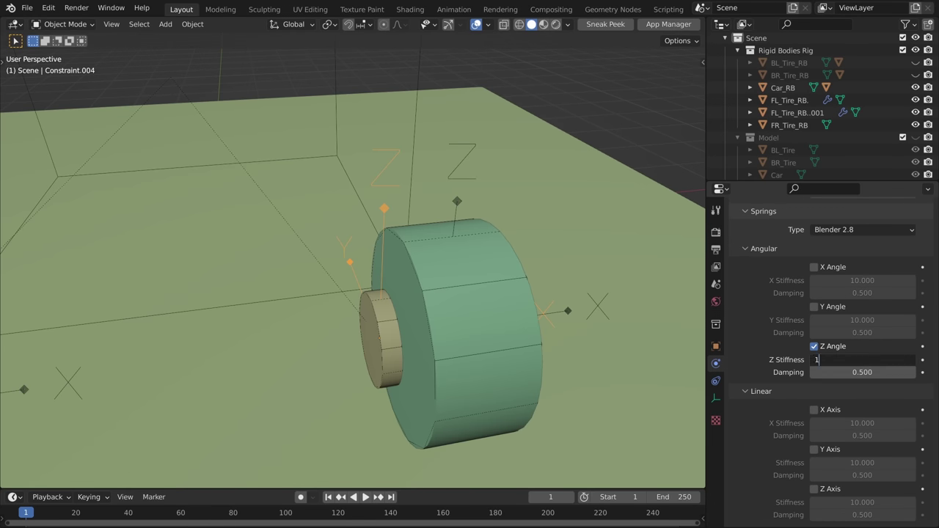
type("2")
key("Return")
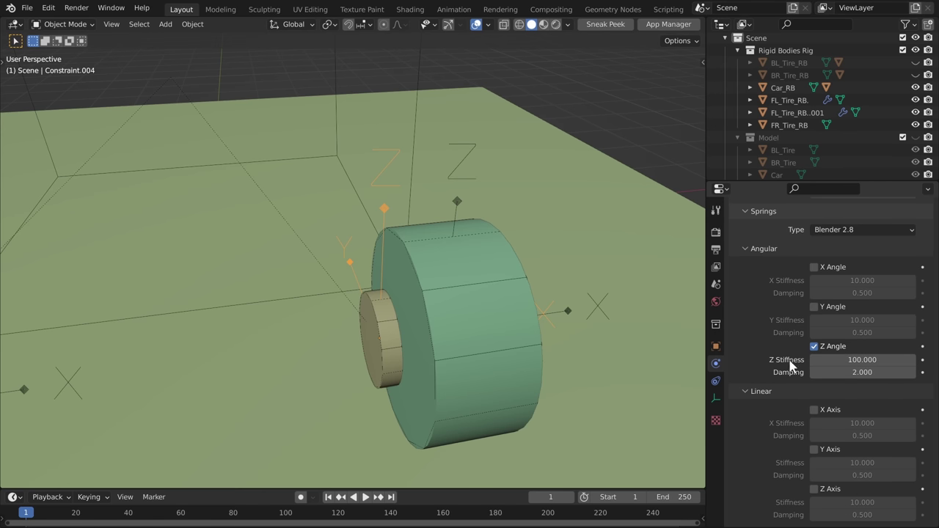
left_click(813, 489)
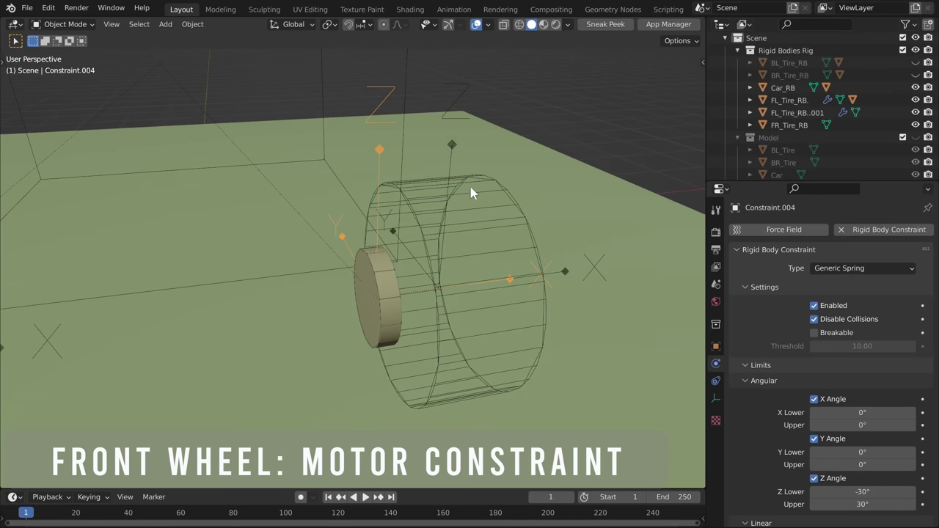
- Duplicate the small cylinder's spring constraint and move the copy about 0.15 m in the negative X direction
middle_click_drag(470, 186, 555, 239)
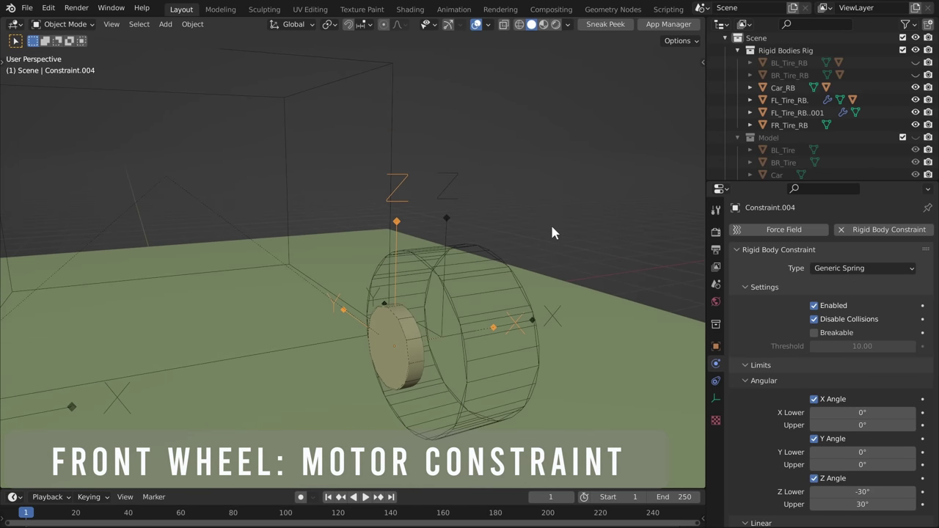
key("shift+d")
key("x")
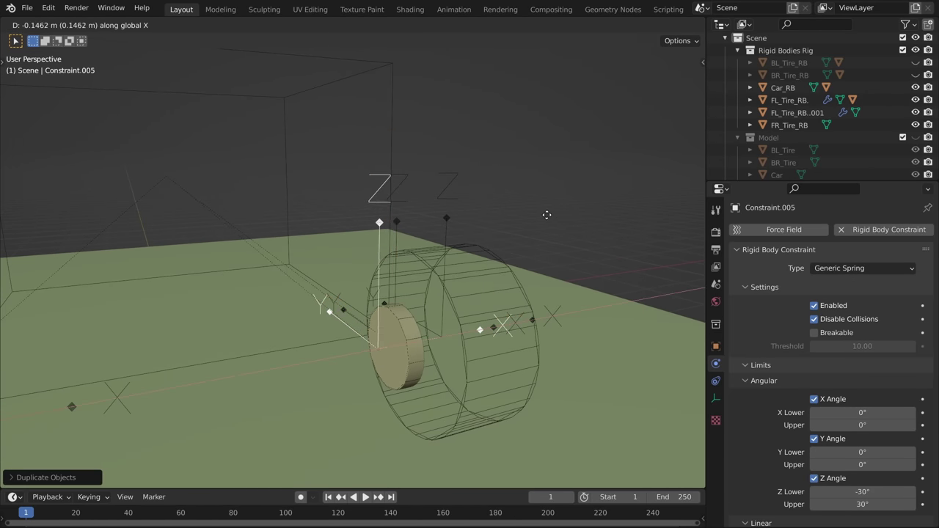
left_click(571, 241)
middle_click_drag(573, 242, 552, 241)
- Change the duplicated constraint's type to Motor and enable its Angular motor
left_click(845, 268)
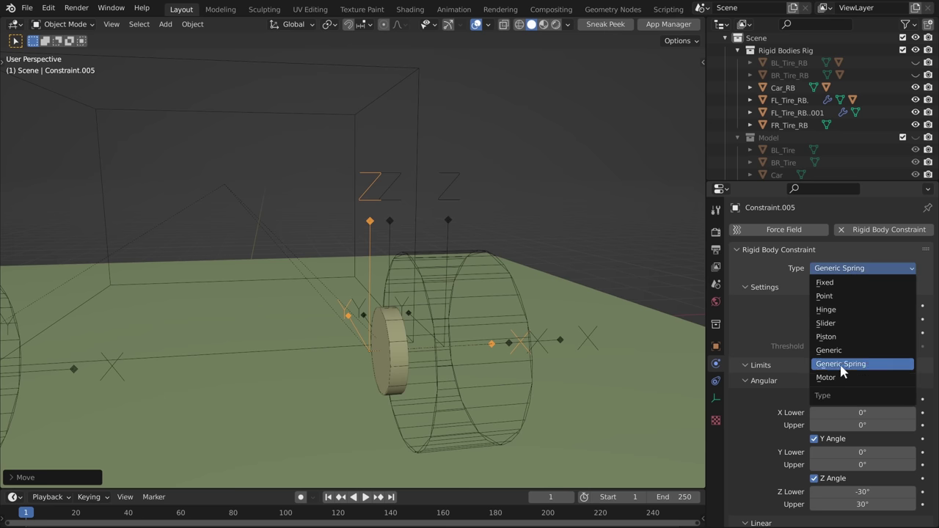
left_click(835, 371)
scroll(779, 307, "down", 1)
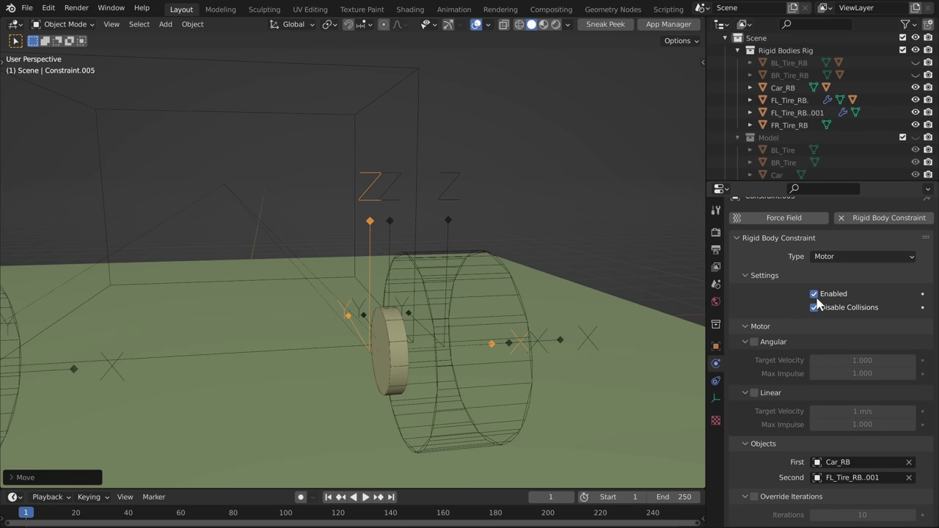
left_click(754, 342)
- Rotate the motor constraint about the Y axis so that its X axis points straight down
middle_click_drag(484, 220, 399, 294)
key("r")
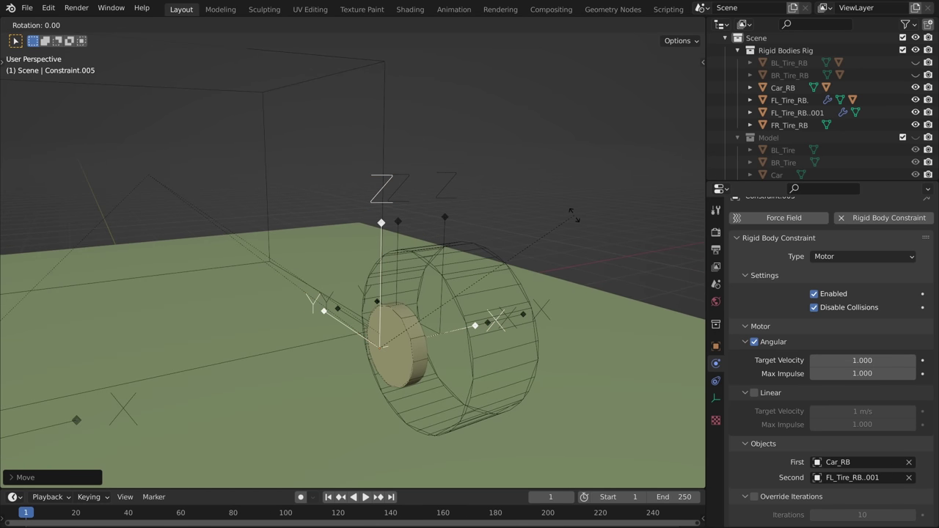
key("Return")
- Set the angular motor's Target Velocity and Max Impulse to 10
middle_click_drag(573, 214, 554, 246)
left_click_drag(861, 361, 861, 374)
type("1")
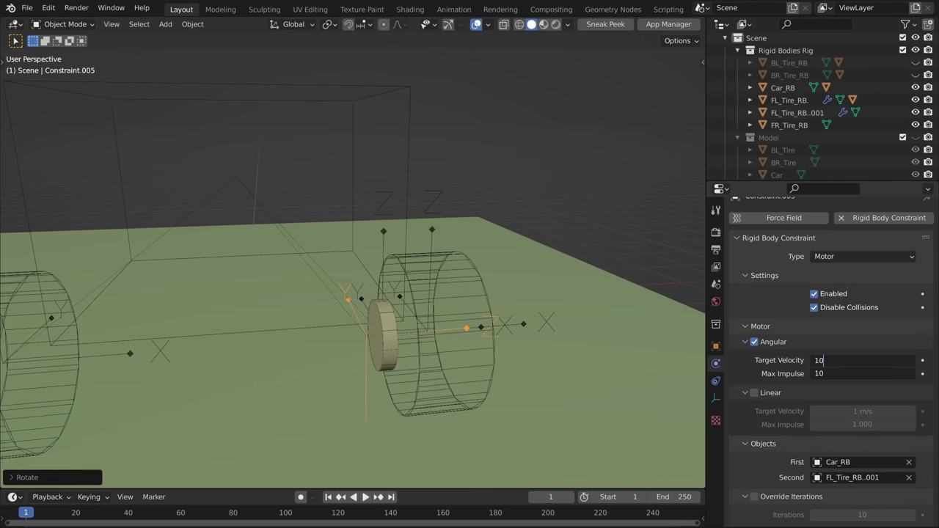
type("000")
key("Return")
- Play the simulation and try different angular Target Velocity values to test the wheel's steering
key("space")
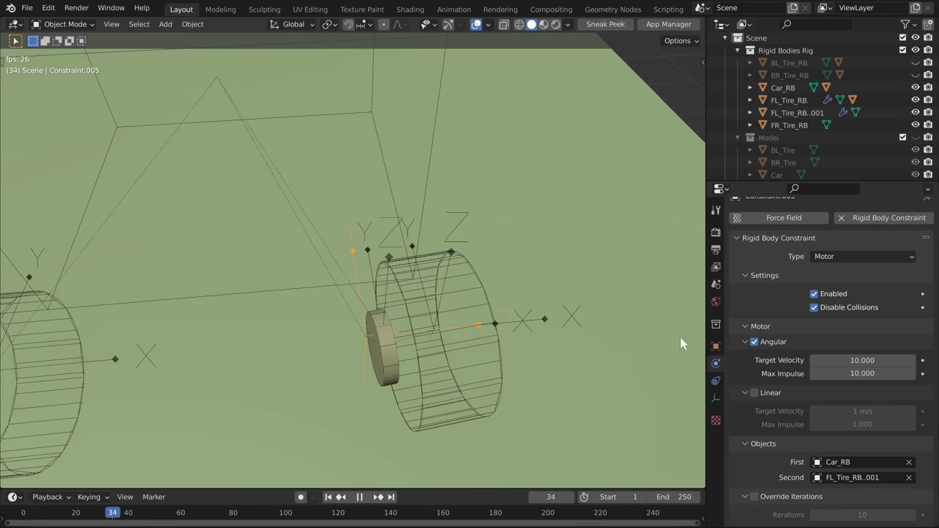
left_click_drag(862, 360, 676, 360)
right_click(862, 361)
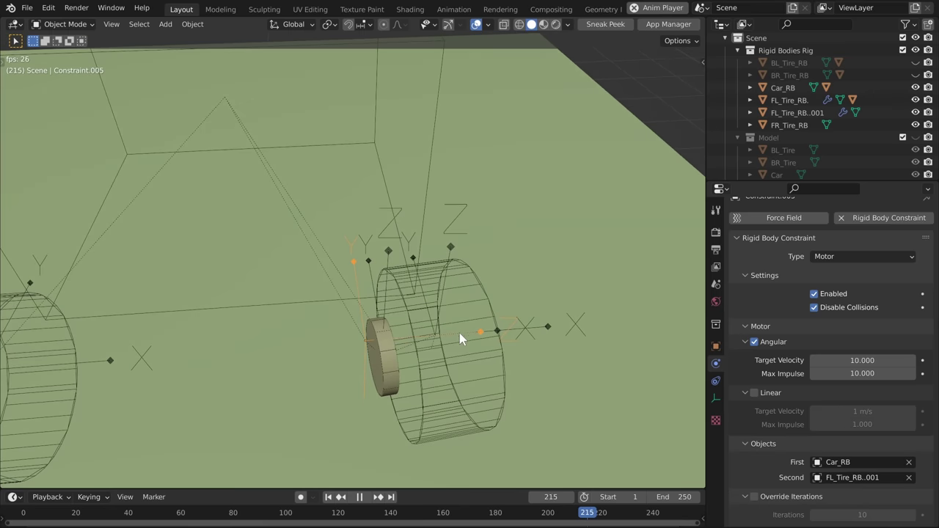
- Reset the motor constraint's rotation and turn its X axis straight up, varying its Target Velocity during playback
key("Escape")
key("alt+r")
key("r")
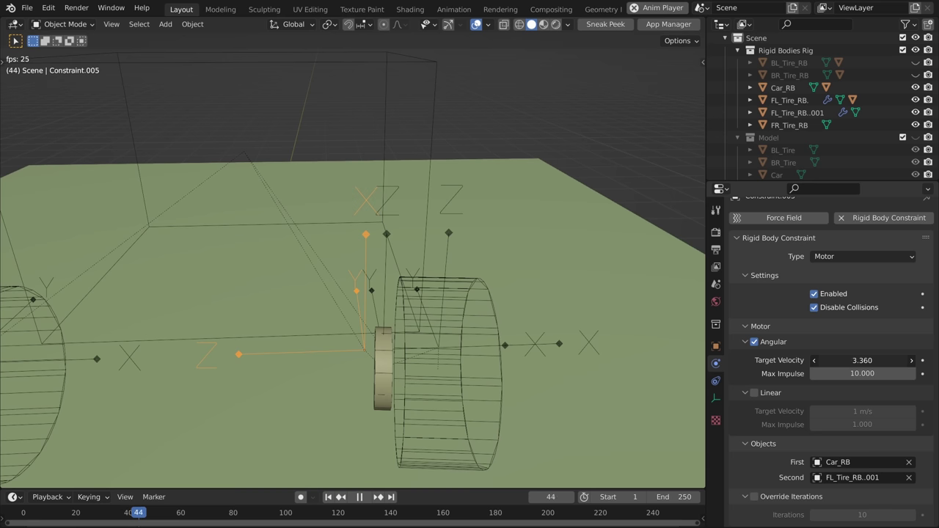
left_click_drag(862, 360, 822, 360)
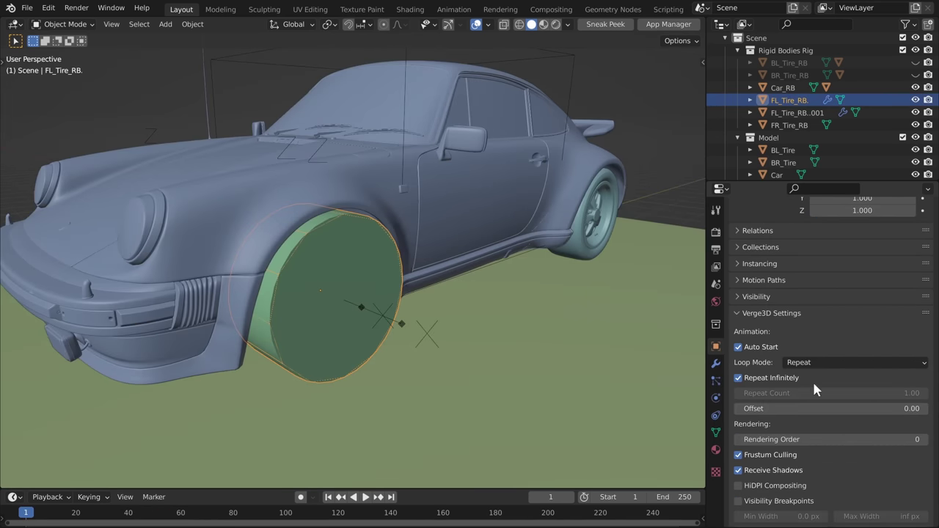
- Set the viewport display of the front-left tire rigid body FL_Tire_RB. to Wire
scroll(812, 380, "down", 5)
left_click(844, 466)
left_click(837, 437)
mouse_move(396, 251)
middle_mouse_down()
mouse_move(440, 237)
mouse_move(344, 279)
mouse_move(416, 258)
mouse_move(404, 249)
middle_mouse_up()
scroll(404, 248, "up", 2)
- Select the front-left tire model together with the FL_Tire_RB. cylinder, using wireframe shading temporarily
left_click(402, 224)
left_click(403, 231)
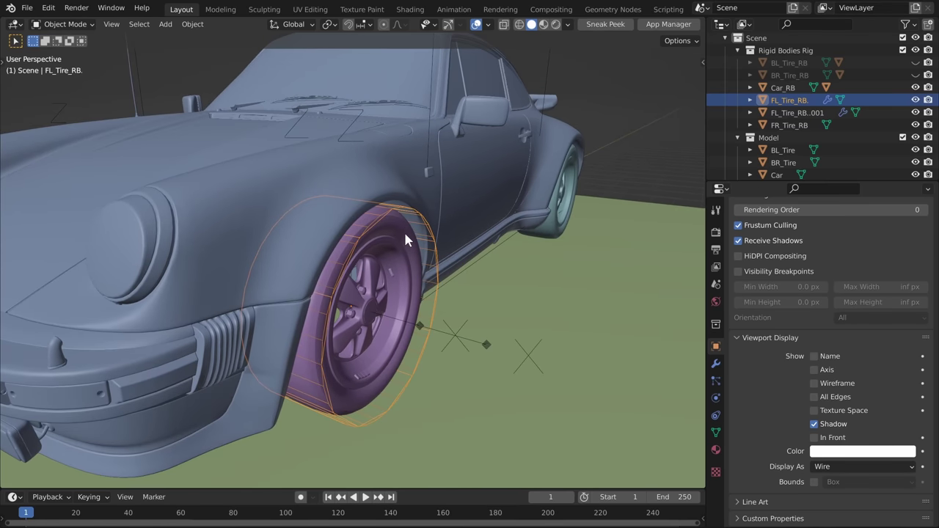
key("shift+z")
left_click(416, 254)
left_click(417, 320)
left_click(418, 325, "shift")
key("shift+z")
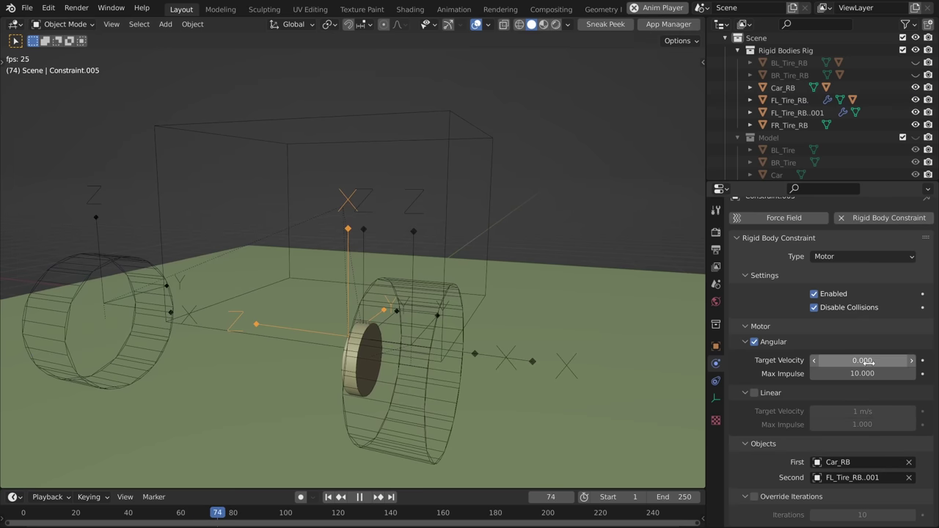
- Vary the steering motor's Target Velocity during playback and make the Model collection visible
left_click_drag(869, 362, 851, 354)
left_click(915, 138)
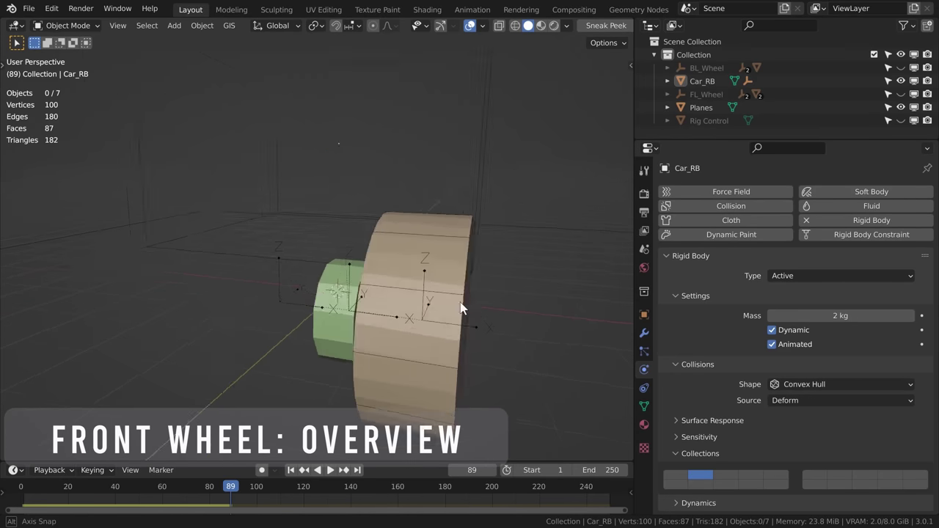
- Examine the finished front-left wheel setup: the tire FL_Wheel.RB, its FL_TireRB_Constraint and the steering cylinder FL_Steering.RB
middle_click_drag(461, 308, 488, 217)
scroll(480, 235, "up", 3)
right_click(479, 236)
right_click(453, 212)
scroll(453, 212, "down", 1)
left_click(506, 169)
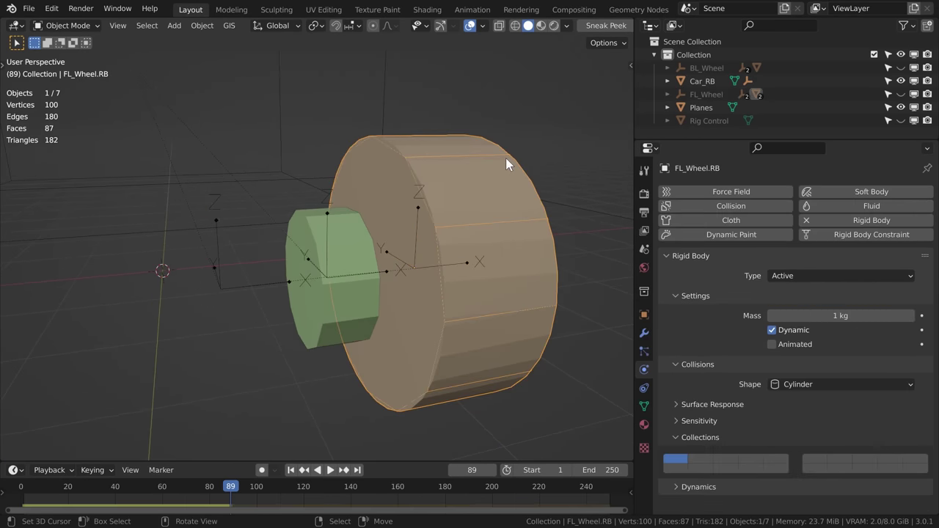
left_click(355, 224)
left_click(414, 210)
left_click(416, 209)
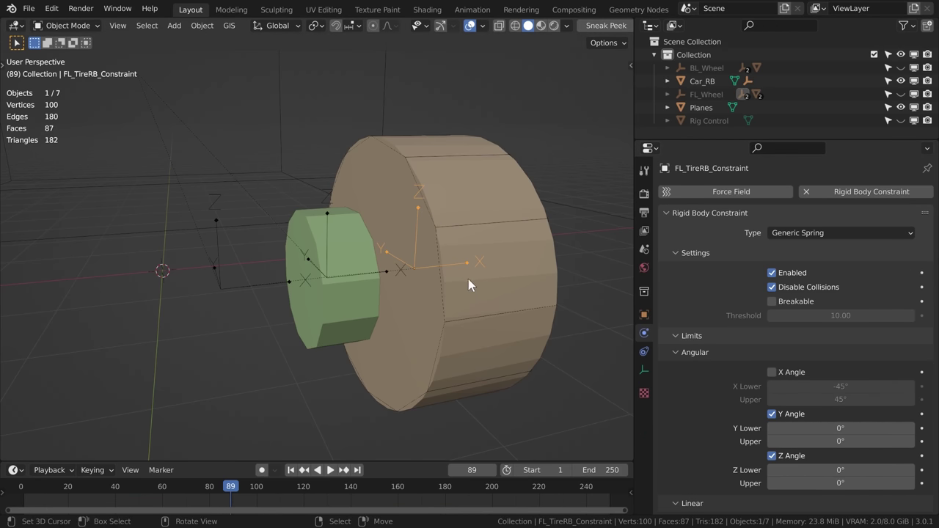
left_click(373, 309)
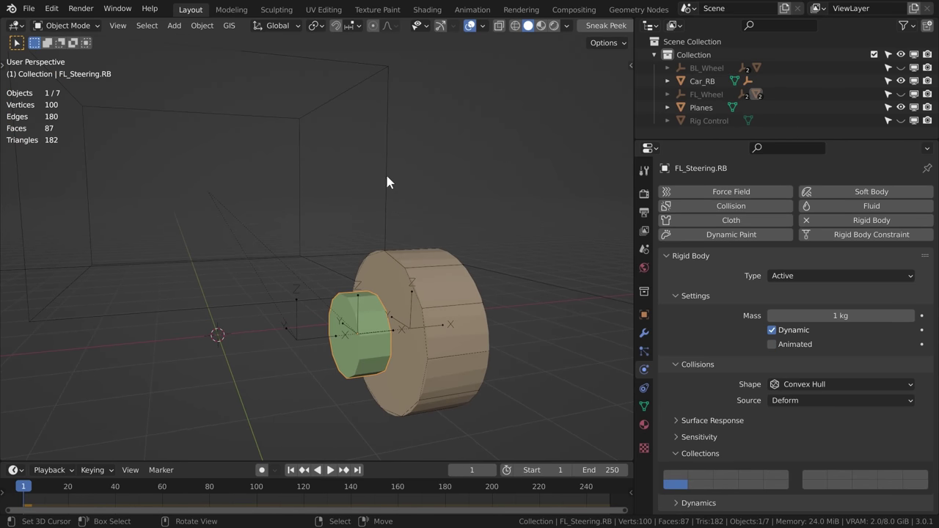
- Move Car_RB while the simulation plays to test how the steering cylinder and wheel follow it
left_click(386, 175)
key("g")
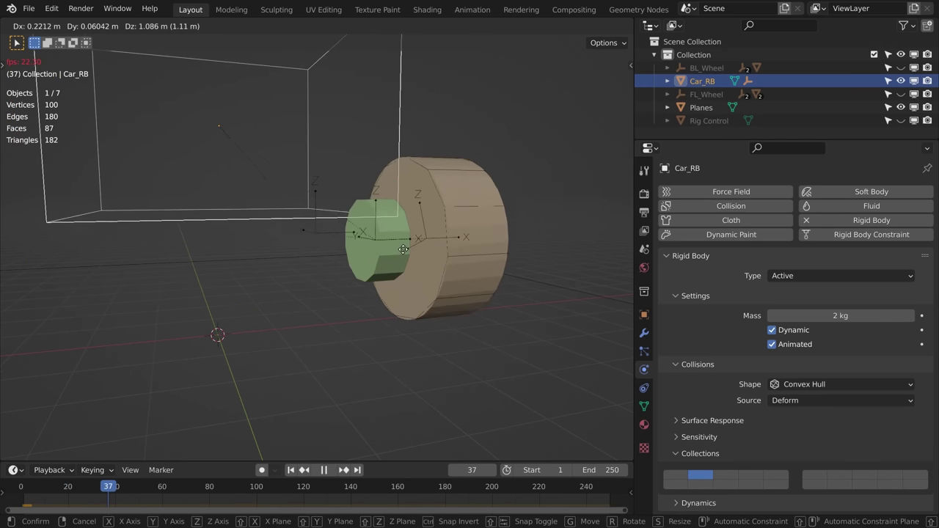
left_click(389, 292)
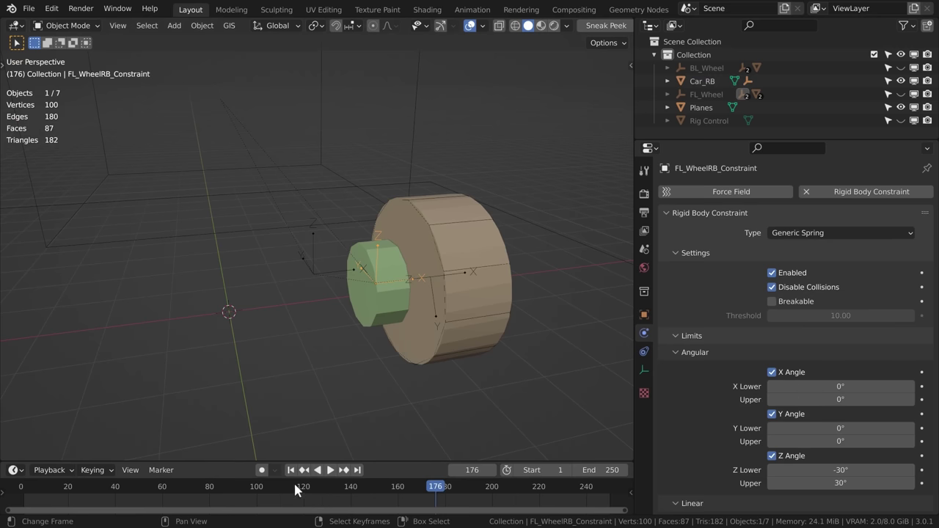
- Try rotating the steering cylinder FL_Steering.RB about the Z axis and moving it along Z
key("r")
key("z")
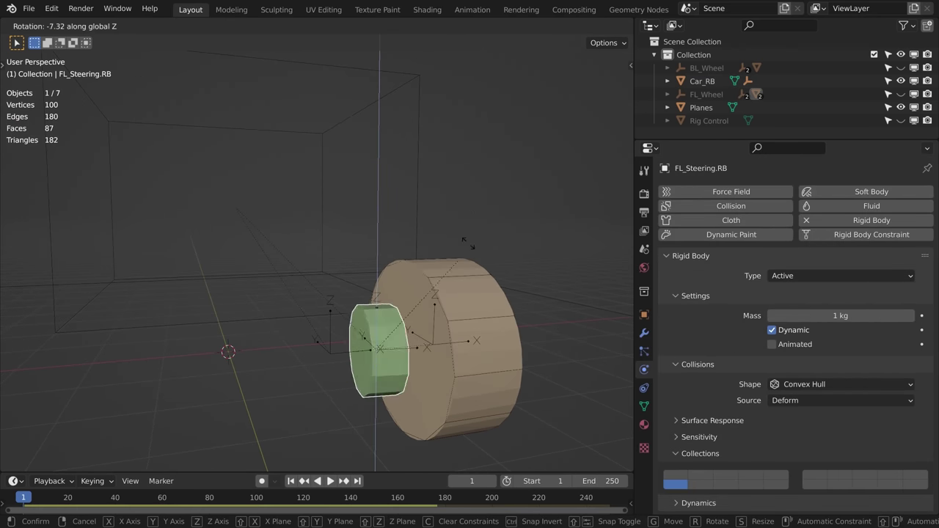
right_click(458, 294)
key("g")
key("z")
right_click(478, 273)
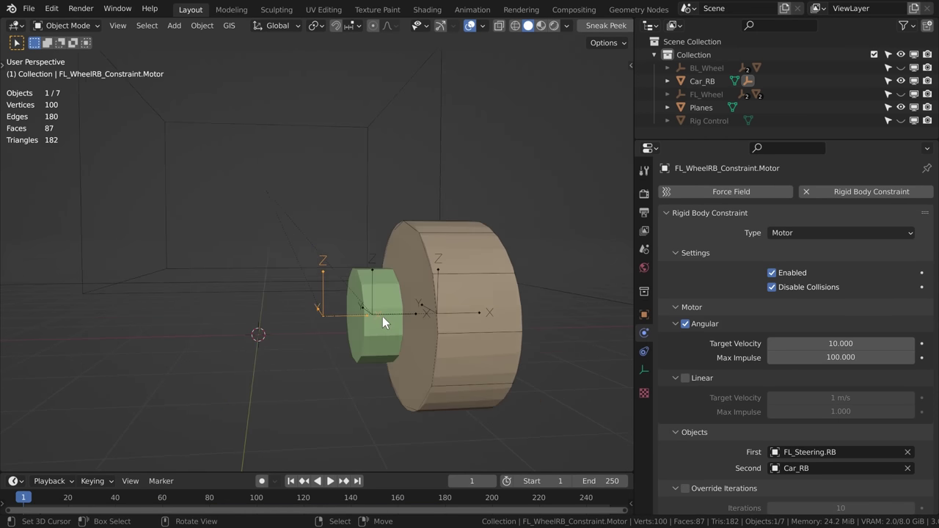
- Rotate the FL_WheelRB_Constraint.Motor constraint and vary its angular Target Velocity during playback to test the steering
mouse_move(383, 317)
middle_mouse_down()
mouse_move(406, 237)
mouse_move(440, 320)
mouse_move(407, 303)
mouse_move(407, 290)
mouse_move(365, 315)
mouse_move(391, 310)
middle_mouse_up()
key("space")
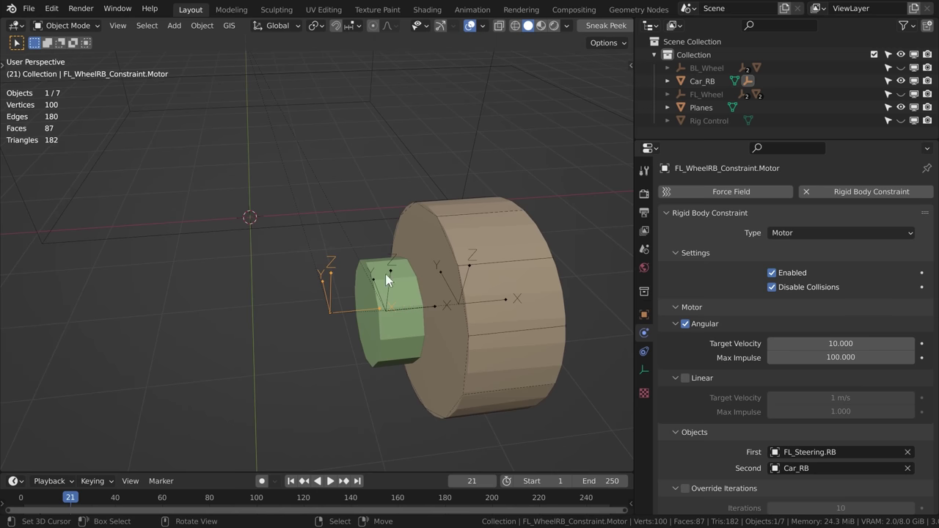
key("r")
key("x")
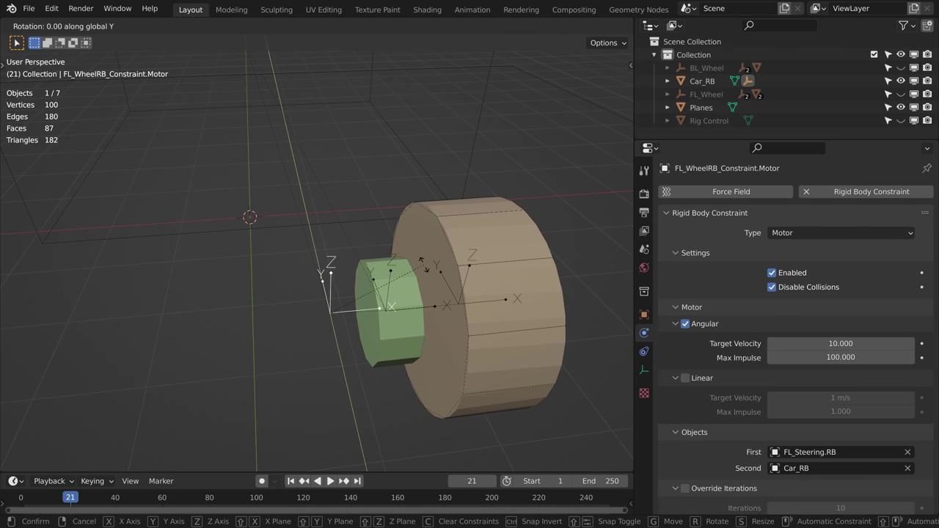
key("space")
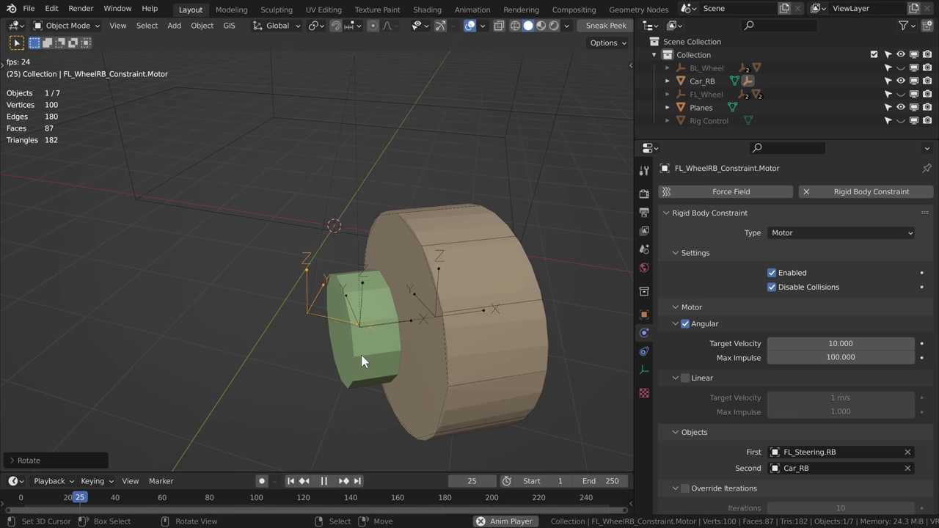
left_click_drag(837, 343, 777, 343)
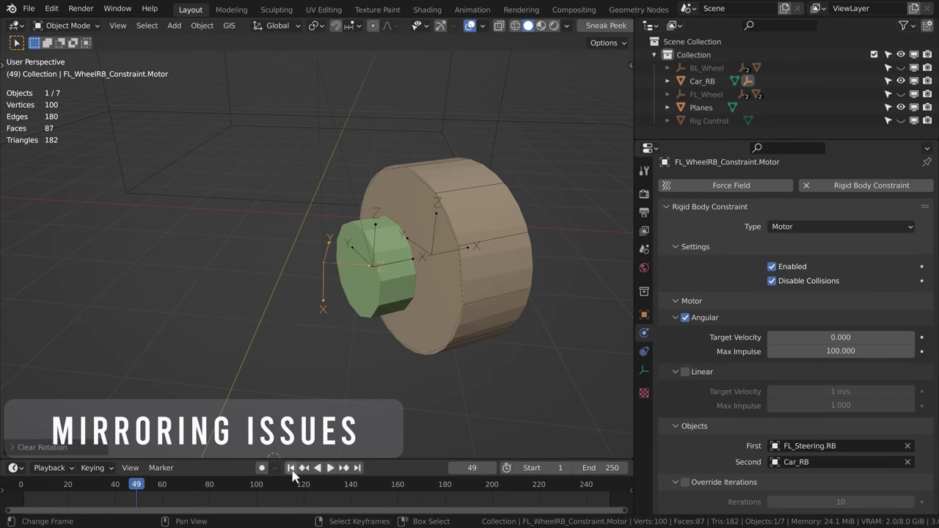
- Duplicate the front-left wheel, its steering cylinder and their constraints in place at the first frame
left_click(290, 468)
middle_click_drag(305, 302, 366, 277)
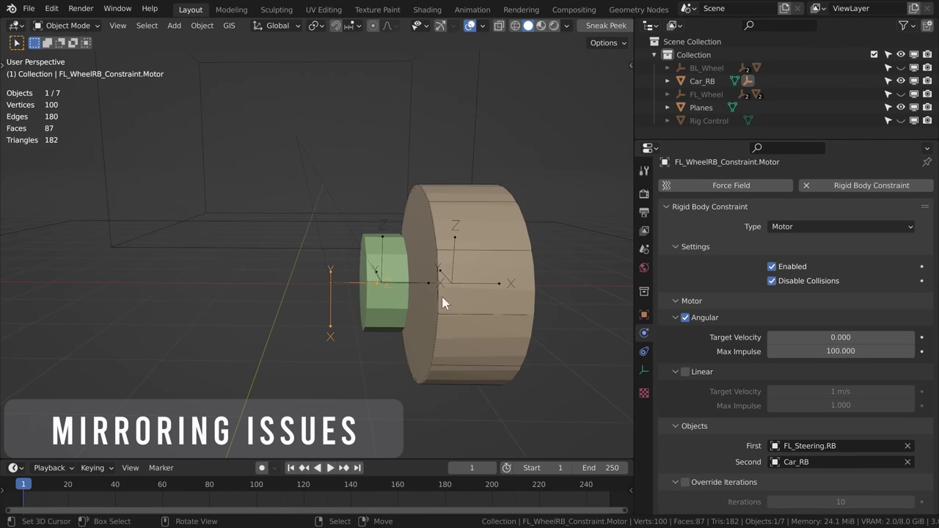
middle_click_drag(297, 283, 344, 320)
left_click(434, 225)
key("b")
middle_click_drag(434, 229, 488, 191)
key("shift+d")
key("Escape")
- Mirror the duplicated wheel setup across global X and move it along X to the opposite side of the car
left_click(202, 24)
mouse_move(235, 71)
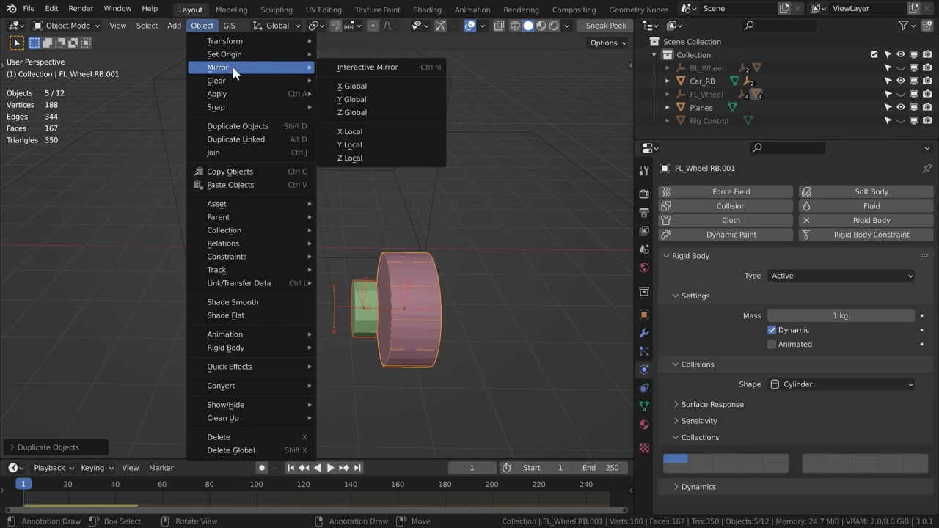
left_click(398, 86)
key("g")
key("x")
left_click(297, 208)
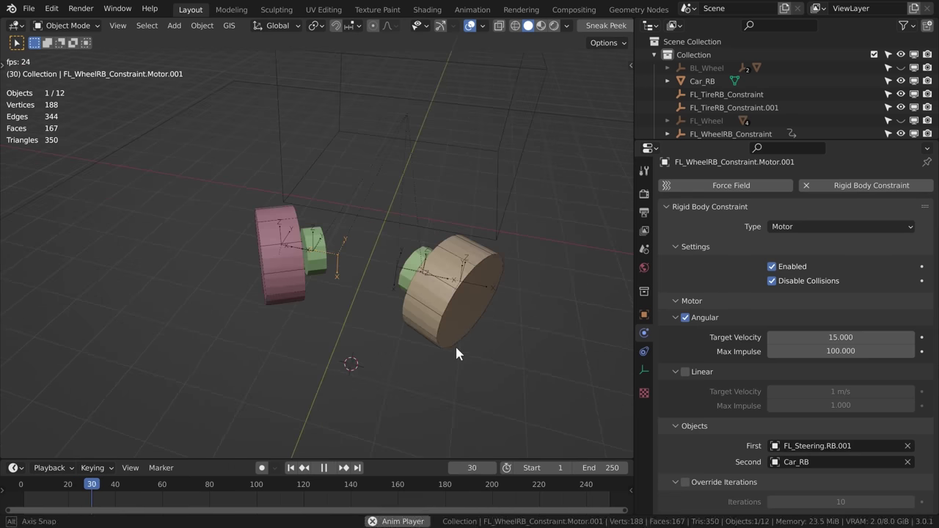
- Play the simulation from the first frame to compare the steering of the original and mirrored wheels
key("space")
left_click(289, 469)
key("space")
scroll(349, 263, "up", 6)
middle_click_drag(347, 306, 346, 275)
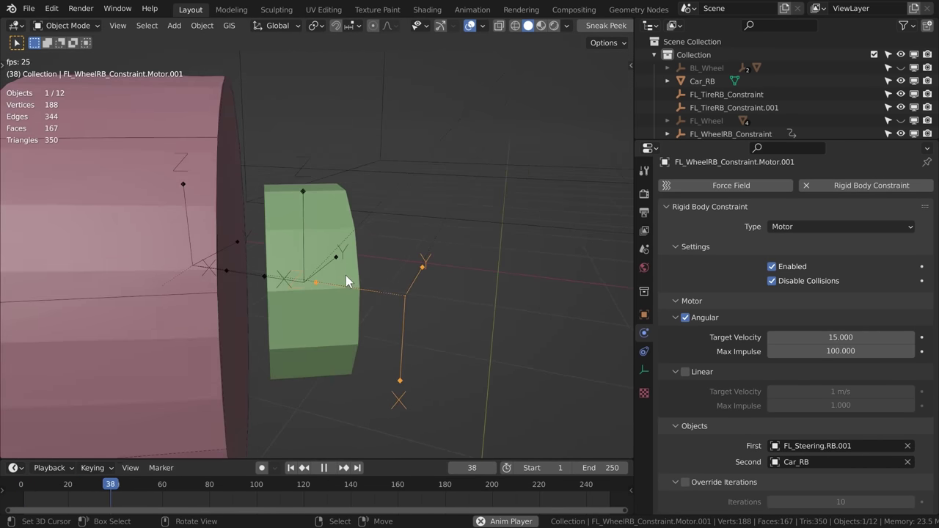
scroll(352, 275, "down", 5)
key("space")
- Try nudging the mirrored steering cylinder FL_Steering.RB.001, replay the simulation and inspect its location values and the adjacent wheel
left_click(643, 315)
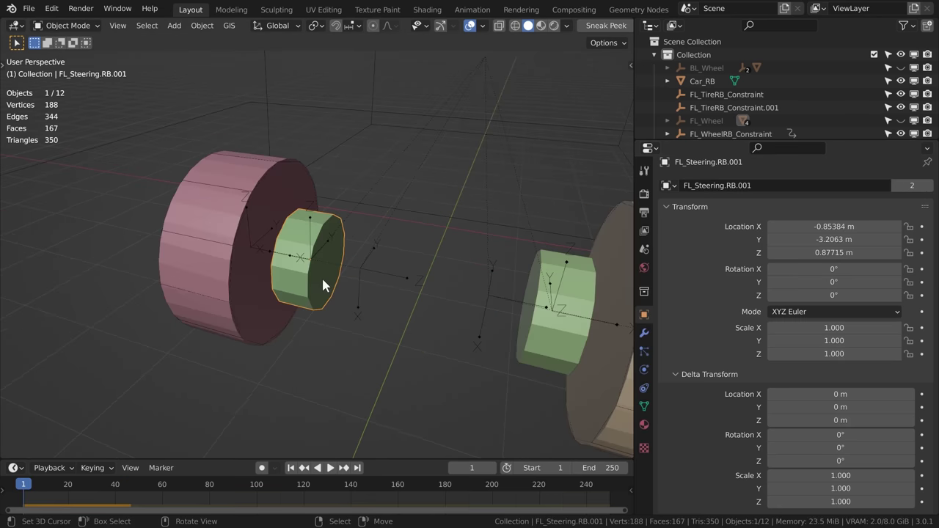
key("g")
left_click(321, 276)
key("space")
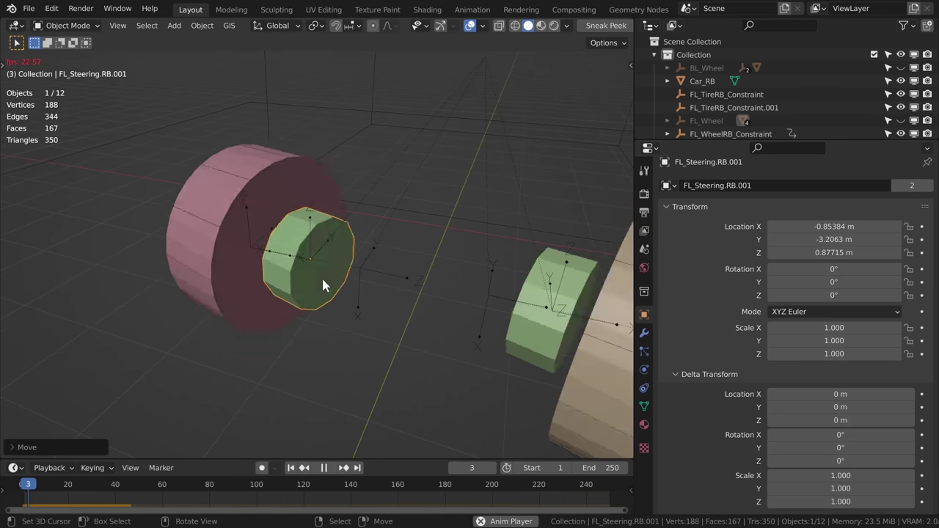
key("space")
middle_click_drag(327, 288, 396, 277)
left_click_drag(834, 231, 834, 258)
left_click_drag(833, 257, 834, 258)
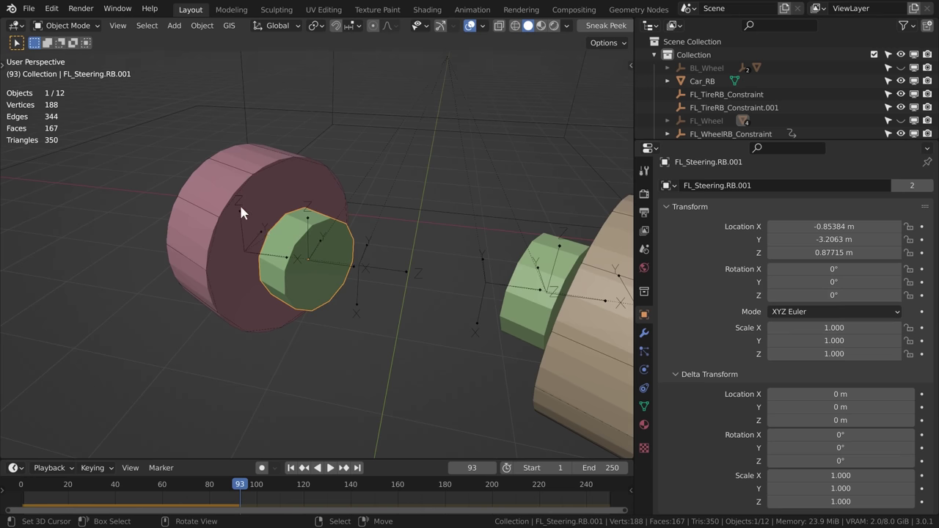
left_click(240, 212)
left_click(385, 271)
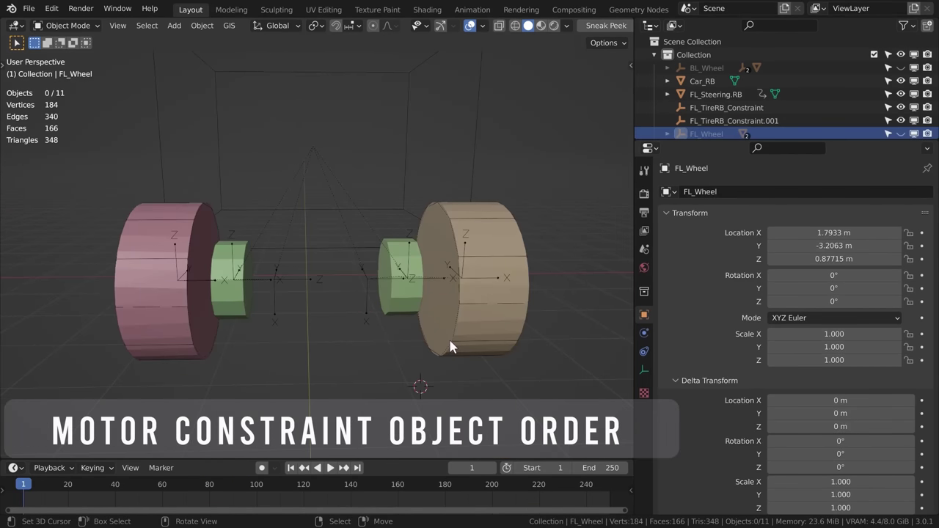
- Compare the orientation of the two front motor constraints and inspect the First and Second objects of FL_WheelRB_Constraint.Motor
middle_click_drag(401, 288, 478, 346)
middle_click_drag(378, 280, 390, 164)
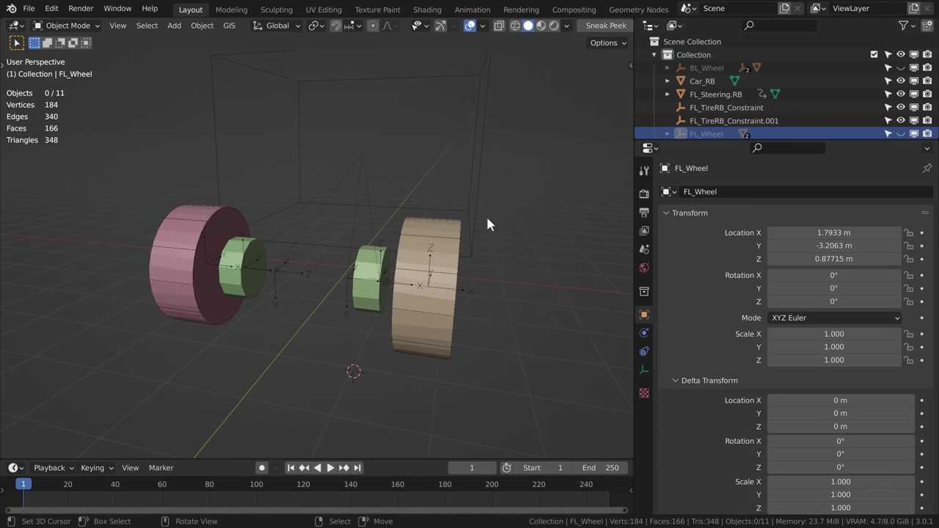
scroll(338, 317, "up", 2)
left_click(265, 314)
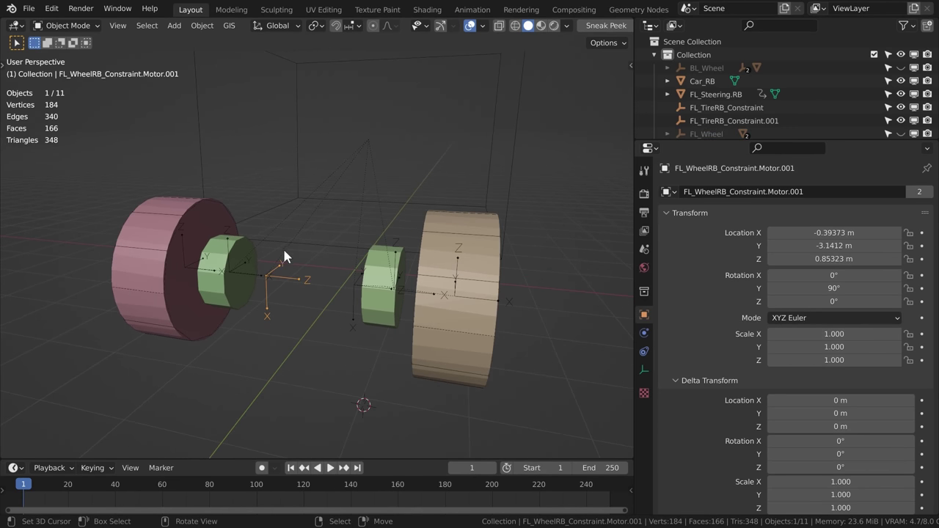
left_click(351, 299)
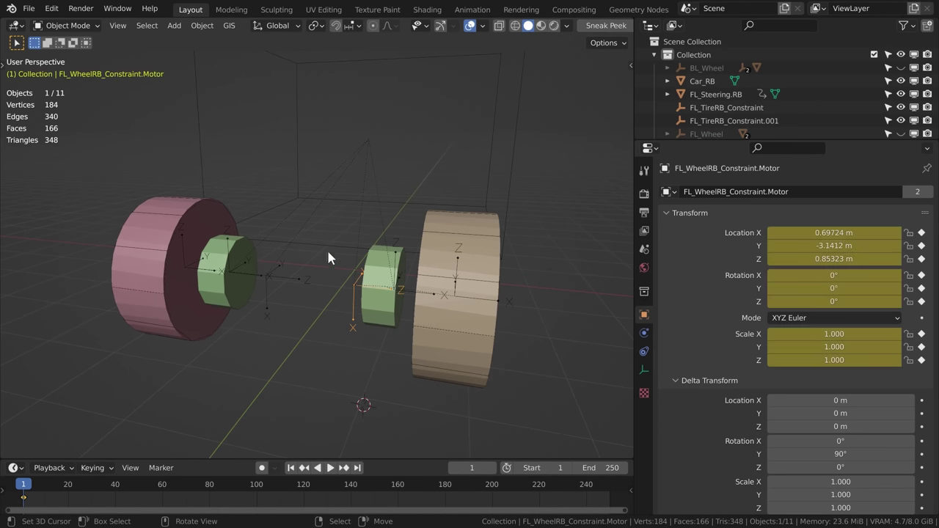
middle_click_drag(377, 249, 389, 273)
middle_click_drag(352, 345, 460, 327)
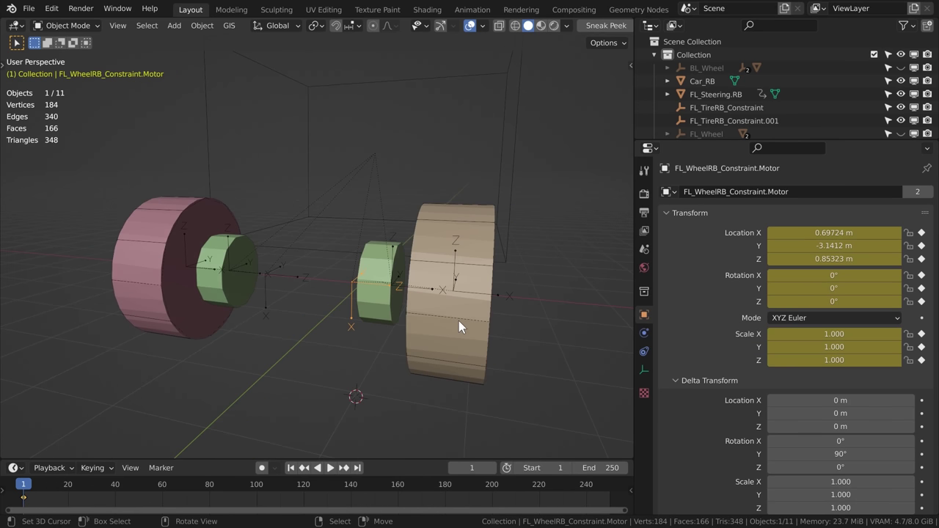
middle_click_drag(379, 256, 477, 313)
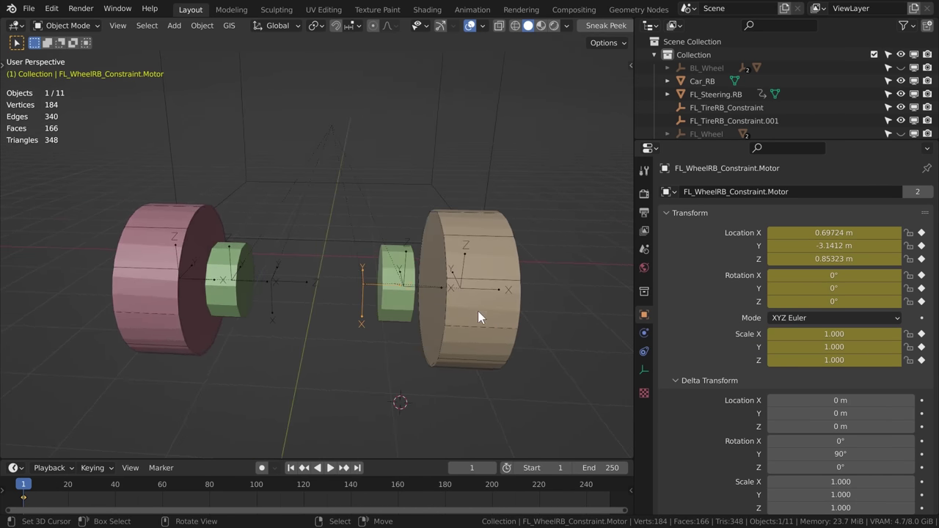
left_click(643, 334)
middle_click_drag(513, 287, 531, 301)
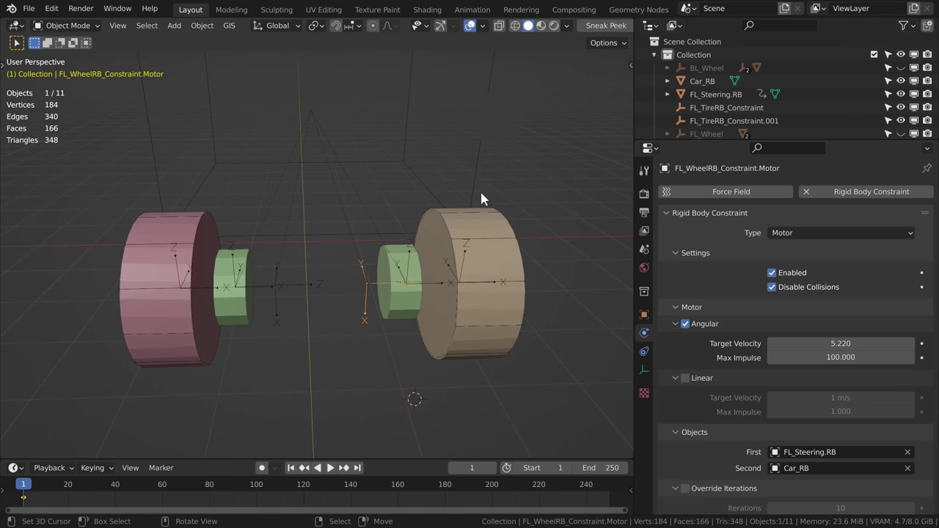
- Set the Second object of FL_WheelRB_Constraint.Motor to FL_Steering.RB and play the simulation to test the wheel's turning direction
middle_click_drag(392, 176, 602, 391)
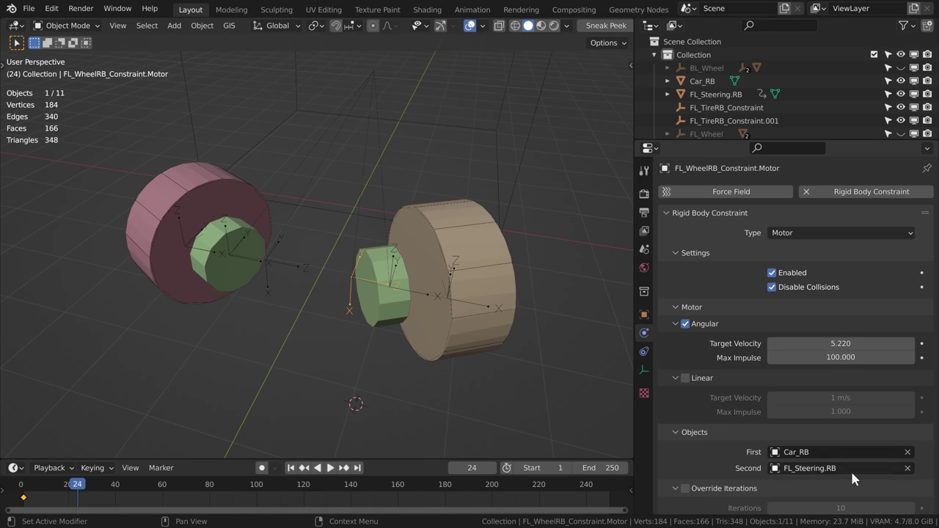
middle_click_drag(597, 388, 558, 367)
middle_click_drag(367, 294, 343, 267)
key("shift+Left")
middle_click_drag(361, 330, 288, 199)
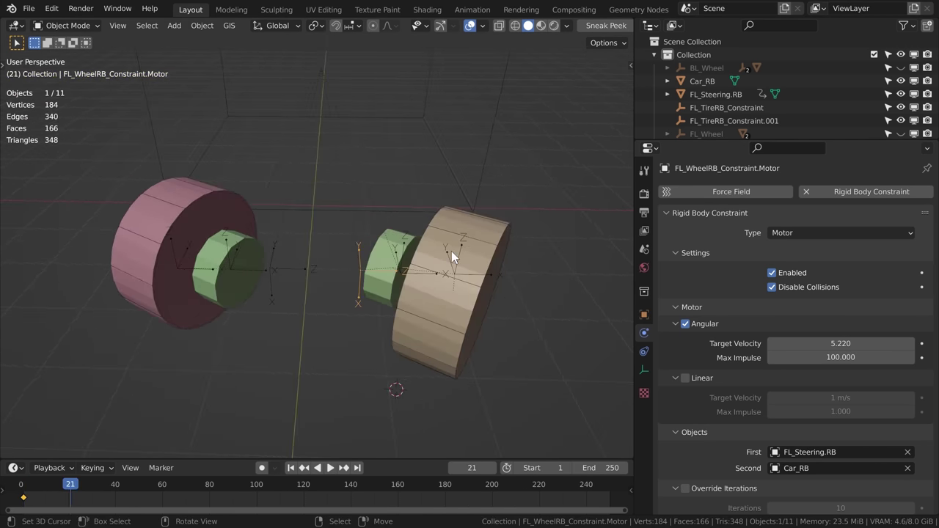
middle_click_drag(451, 251, 477, 258)
left_click(820, 469)
type("ster")
left_click(831, 329)
middle_click_drag(433, 373, 393, 372)
key("space")
key("space")
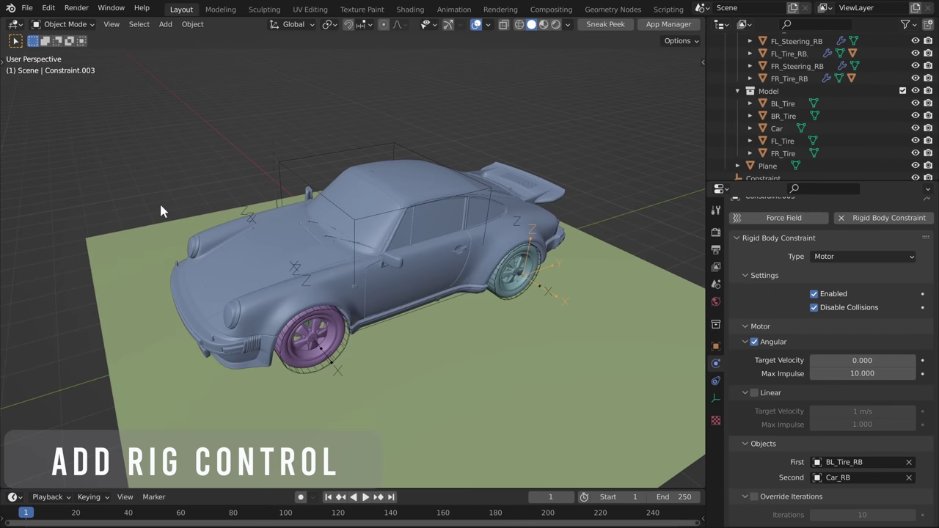
- Add a plane at the world origin and scale it in Edit Mode so it surrounds the whole car
key("shift+a")
left_click(209, 205)
key("alt+g")
key("KP_7")
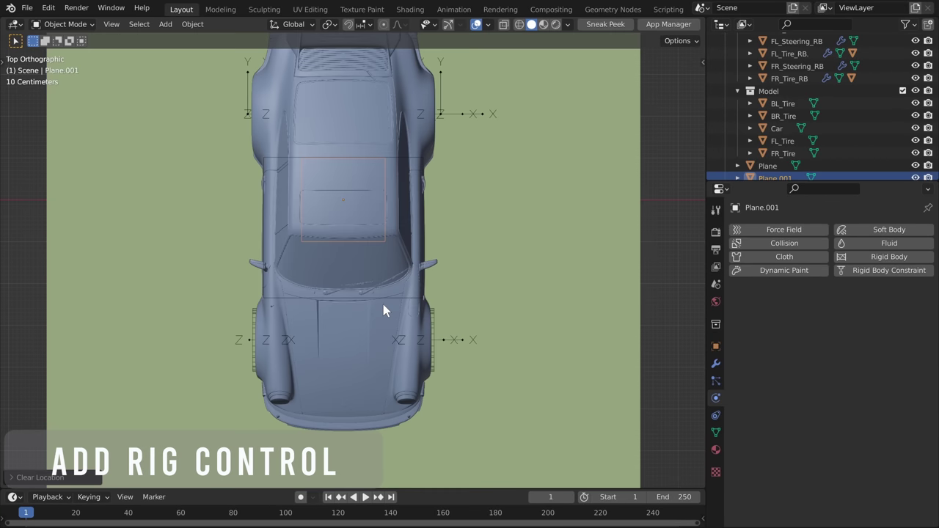
scroll(431, 245, "down", 4)
scroll(431, 246, "up", 1)
key("Tab")
key("s")
- Delete the new plane's face so only its rectangular outline remains, and return to Object Mode
key("i")
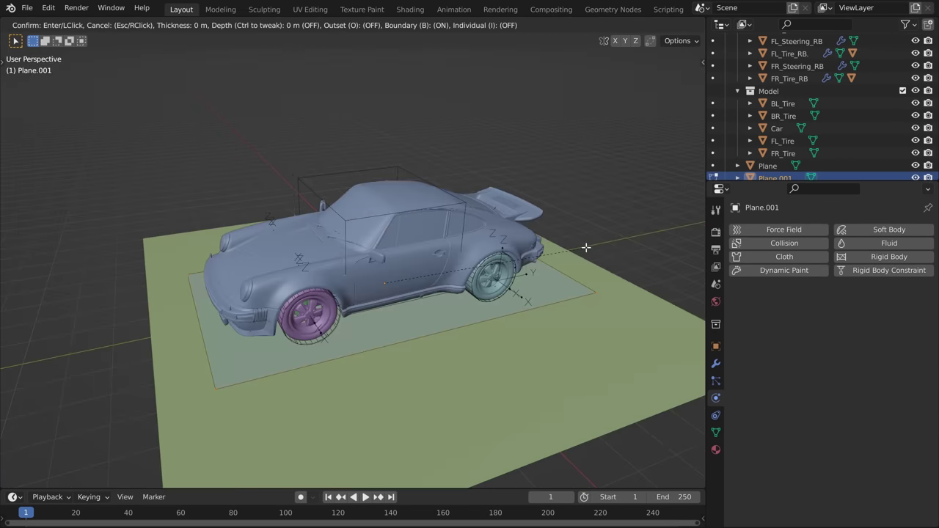
left_click(585, 247)
key("x")
left_click(587, 249)
middle_click_drag(587, 252, 474, 318)
key("Tab")
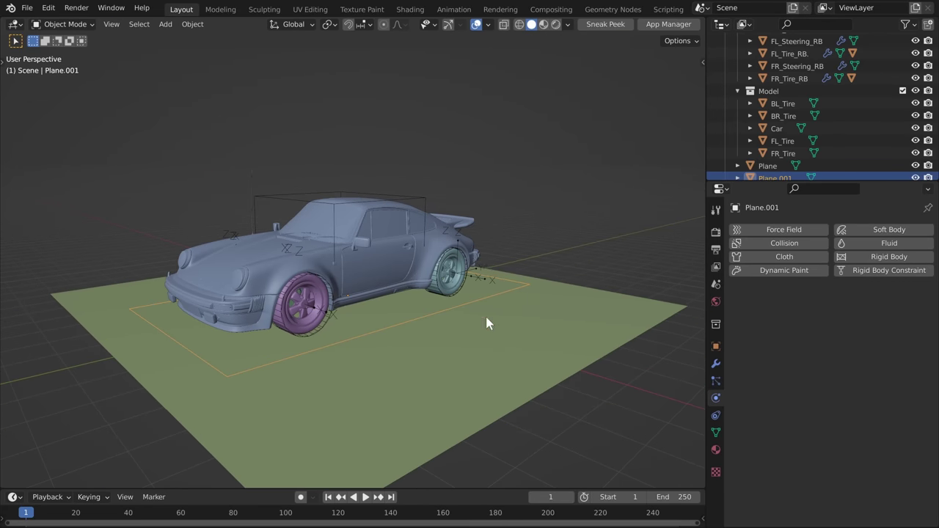
scroll(499, 308, "up", 3)
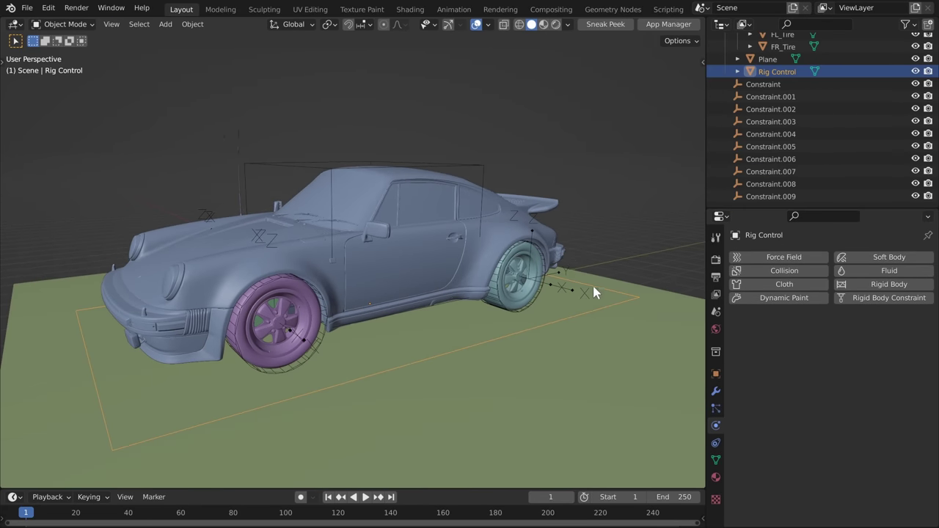
- Try moving the rear wheel parts and Car_RB one at a time to show that they are still separate
left_click(599, 285)
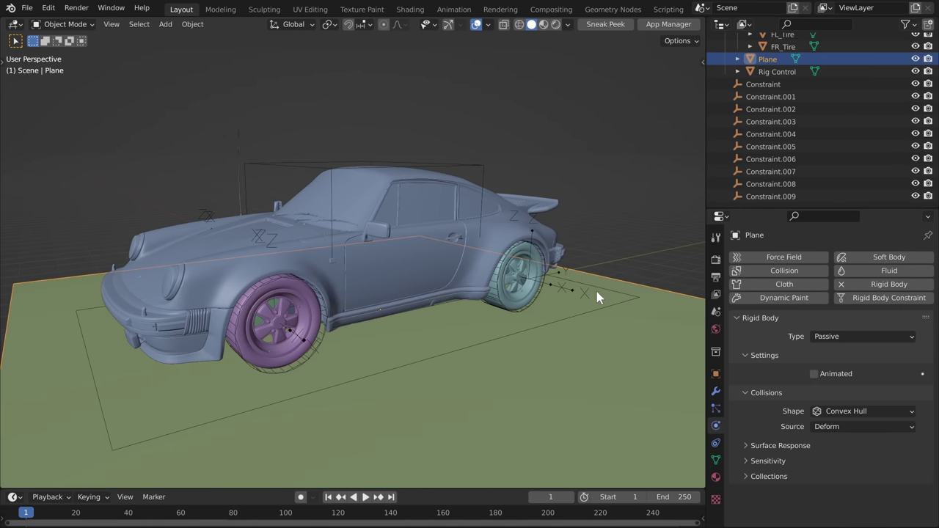
left_click(538, 226)
key("g")
right_click(544, 218)
left_click(483, 165)
key("g")
right_click(501, 147)
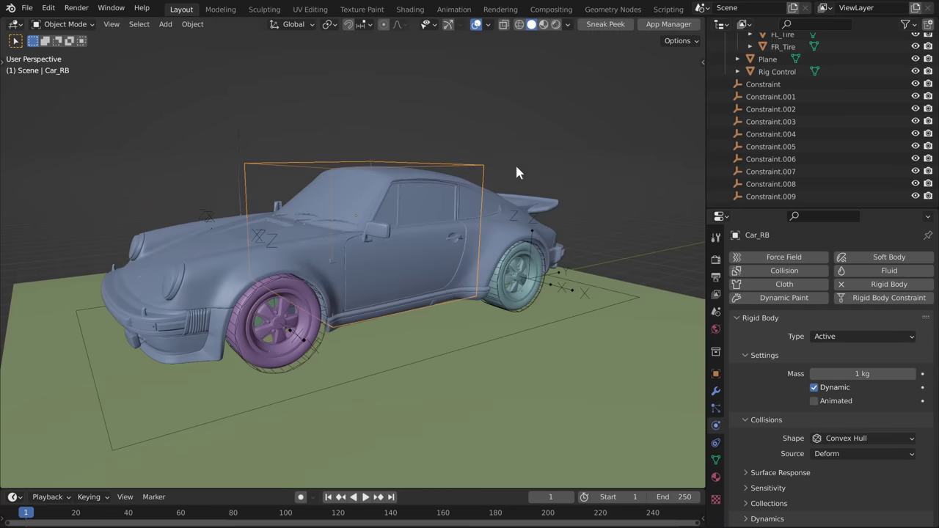
left_click(543, 255)
key("g")
right_click(576, 245)
left_click(481, 164)
key("g")
right_click(503, 151)
- Parent Car_RB, all four tire rigid bodies and both front steering cylinders to Rig Control
scroll(625, 266, "down", 3)
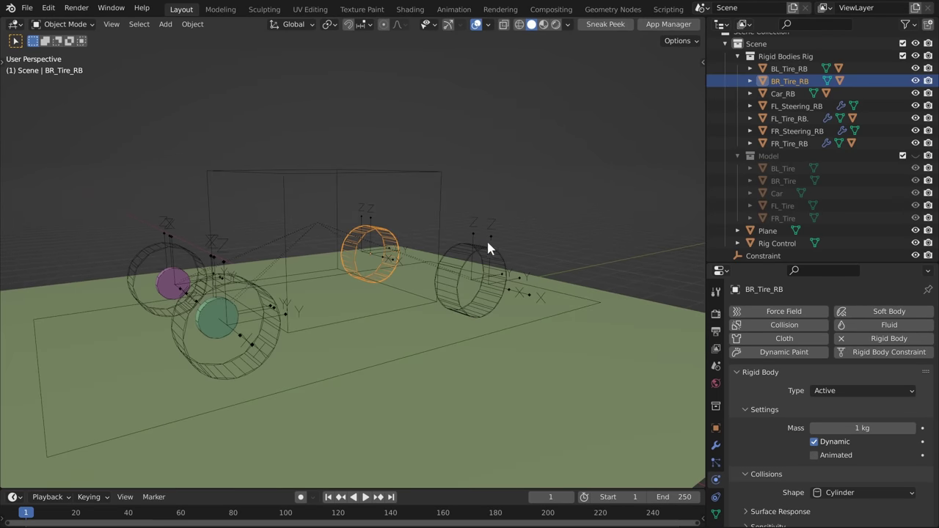
left_click(485, 250, "shift")
left_click(139, 253, "shift")
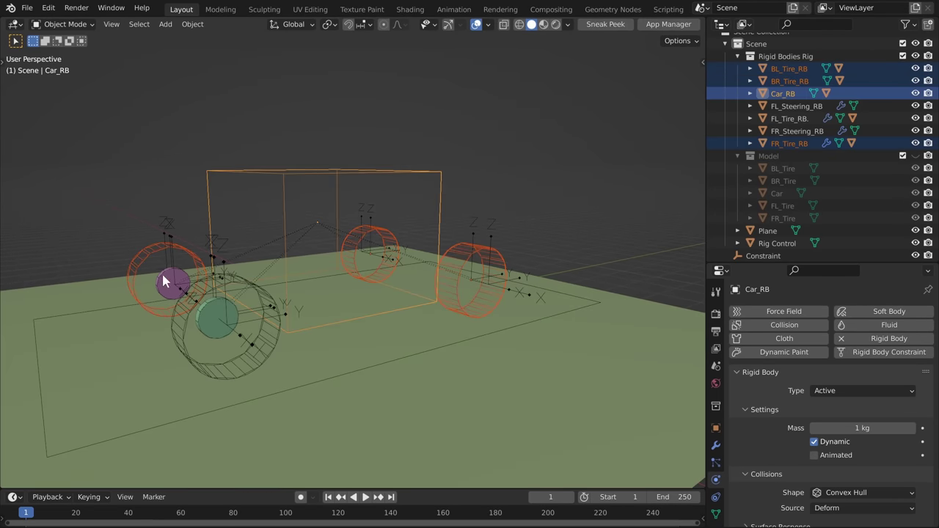
left_click(163, 281, "shift")
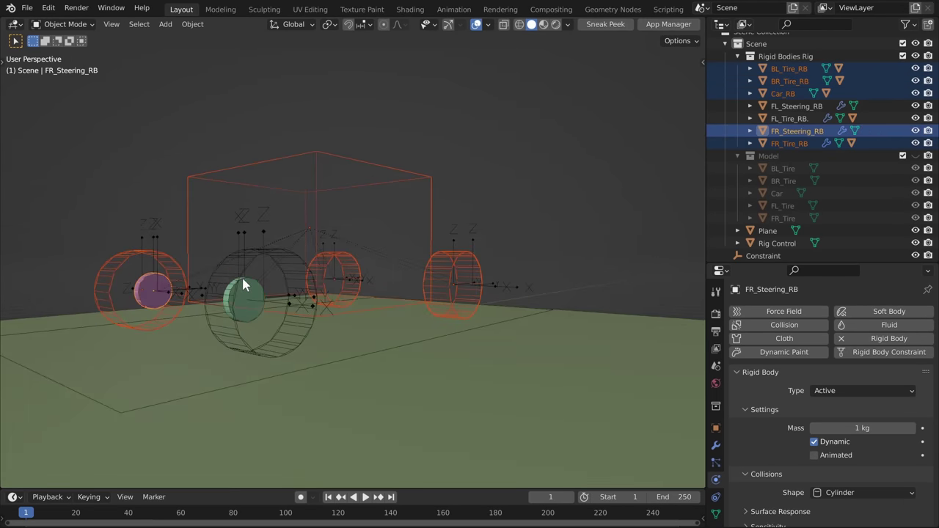
left_click(245, 283, "shift")
left_click(252, 266, "shift")
left_click(621, 286, "shift")
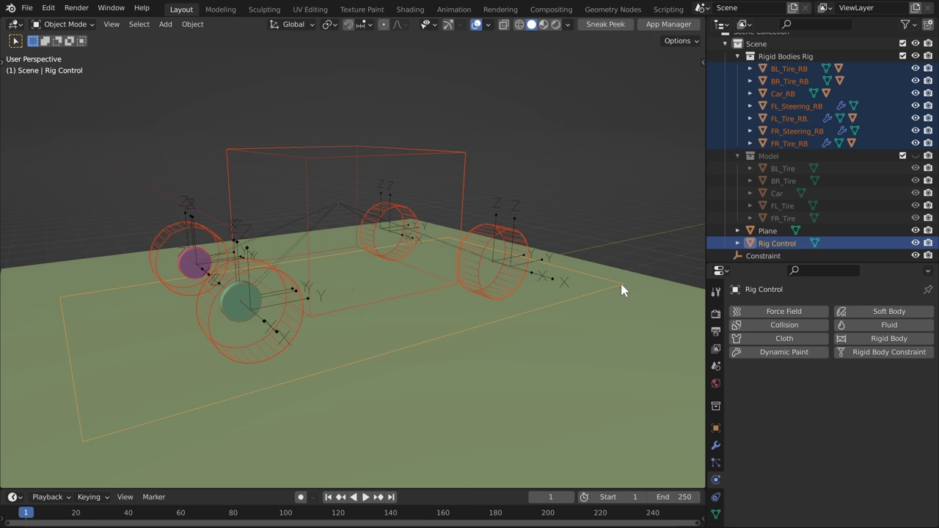
key("ctrl+p")
left_click(621, 286)
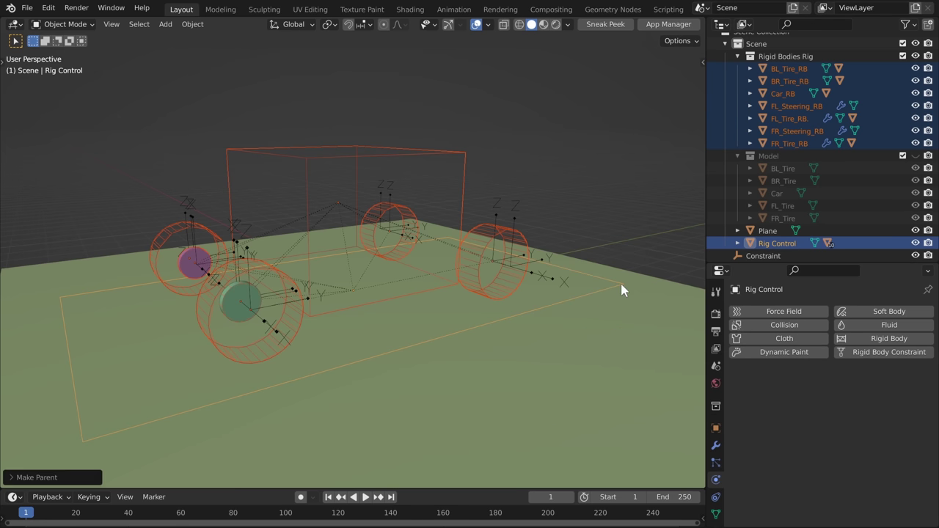
- Select Rig Control on its own and move it to check that the parented rigid bodies follow
left_click(621, 292)
left_click(613, 289)
key("g")
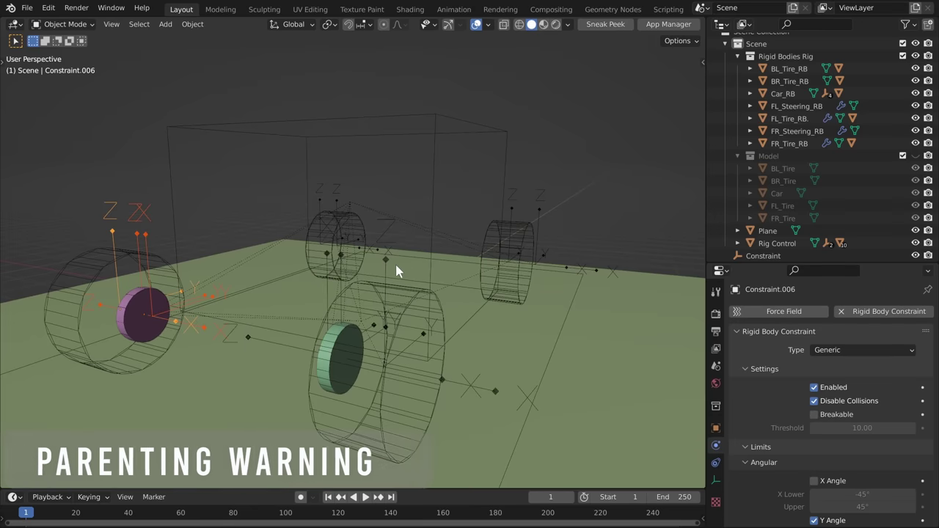
- Parent the front wheels' rigid body constraints to Car_RB and clear the selection
middle_click_drag(394, 262, 472, 254)
left_click(599, 219, "shift")
left_click(560, 222, "shift")
left_click(550, 224, "shift")
middle_click_drag(641, 213, 584, 210, "shift")
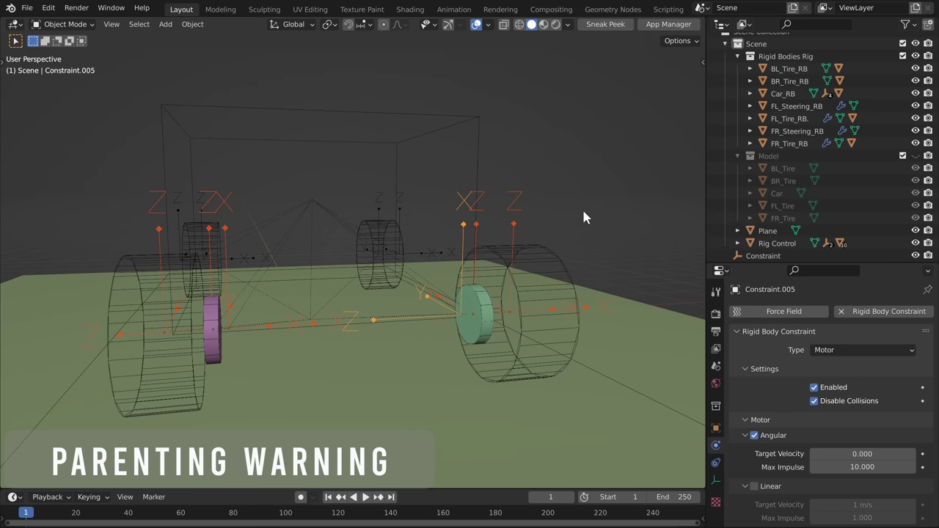
left_click(514, 224)
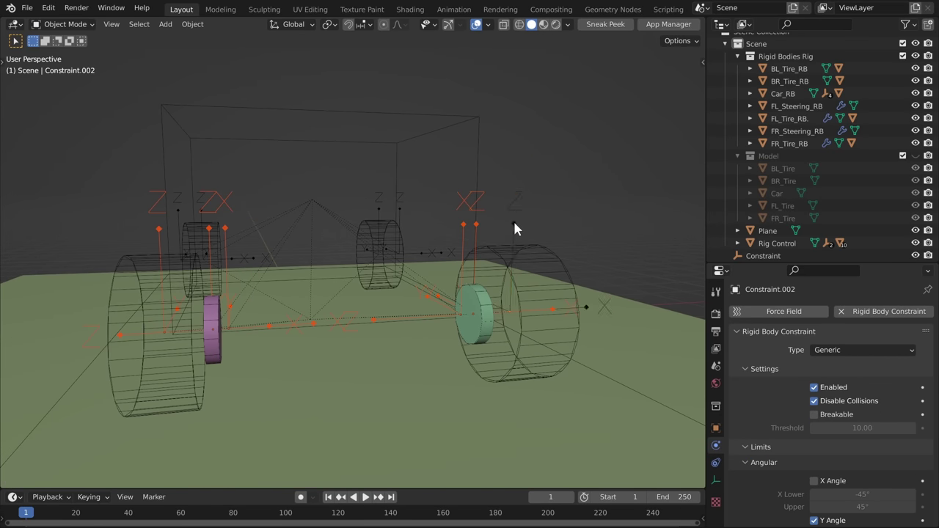
left_click(479, 131)
key("alt+a")
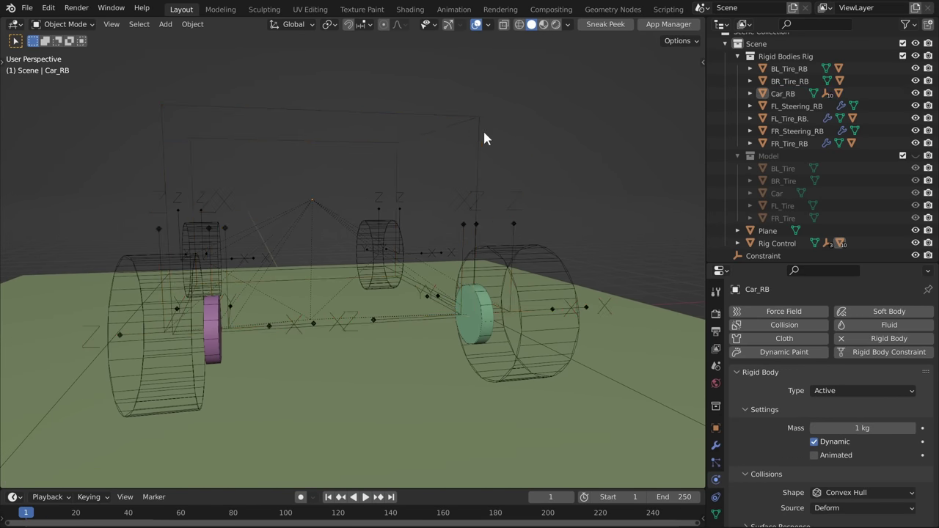
- Play the simulation and view the rig from another angle to check the parented constraints
key("space")
middle_click_drag(583, 242, 471, 302)
key("Escape")
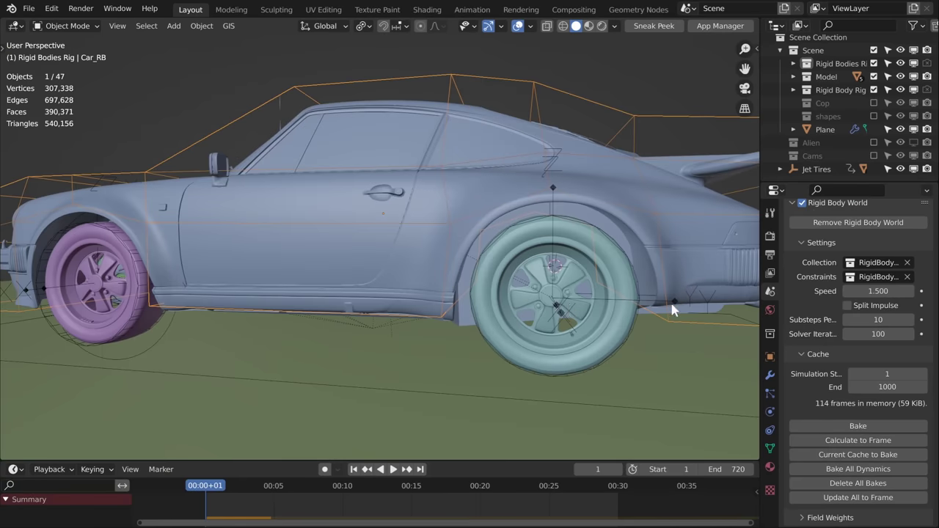
- Raise Car_RB slightly along the Z axis and play the simulation to test the suspension
key("g")
key("z")
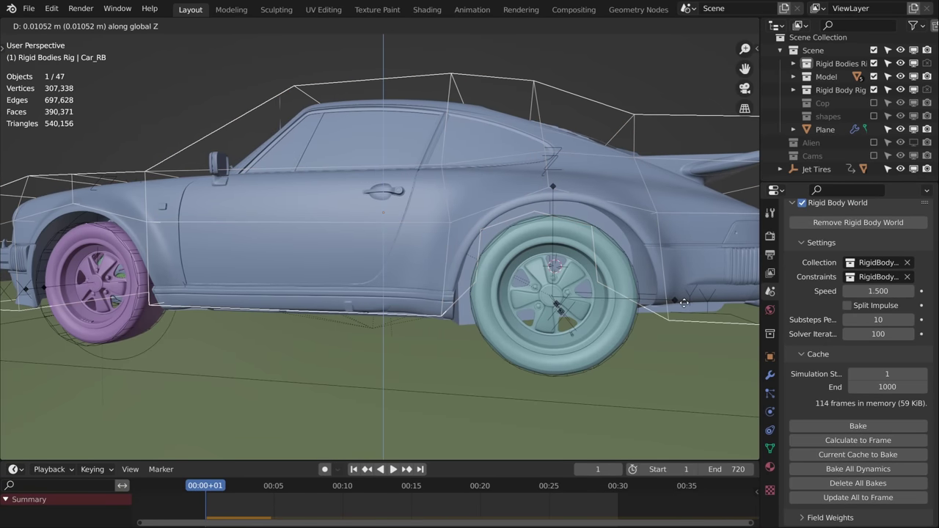
left_click(683, 297)
scroll(551, 300, "down", 5)
key("space")
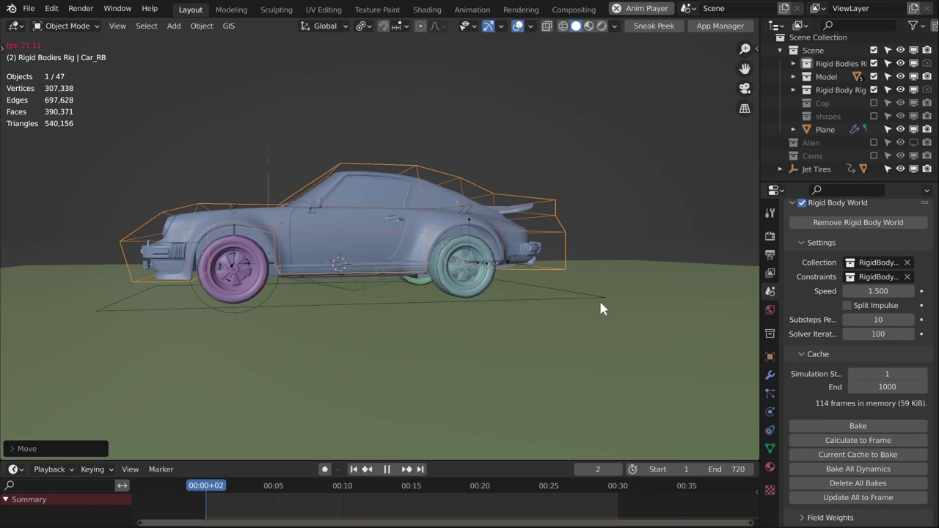
- Watch the simulation from another angle, stop it and return to the first frame
middle_click_drag(569, 303, 555, 310)
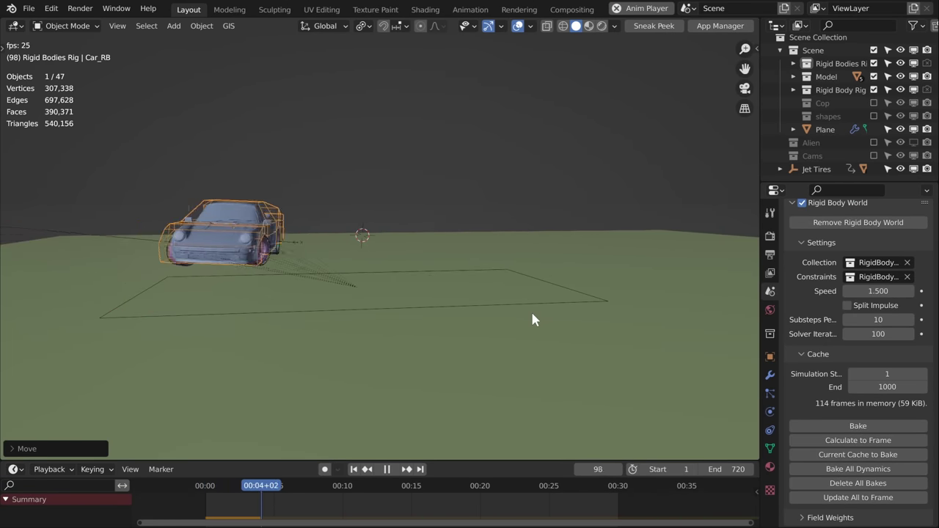
key("space")
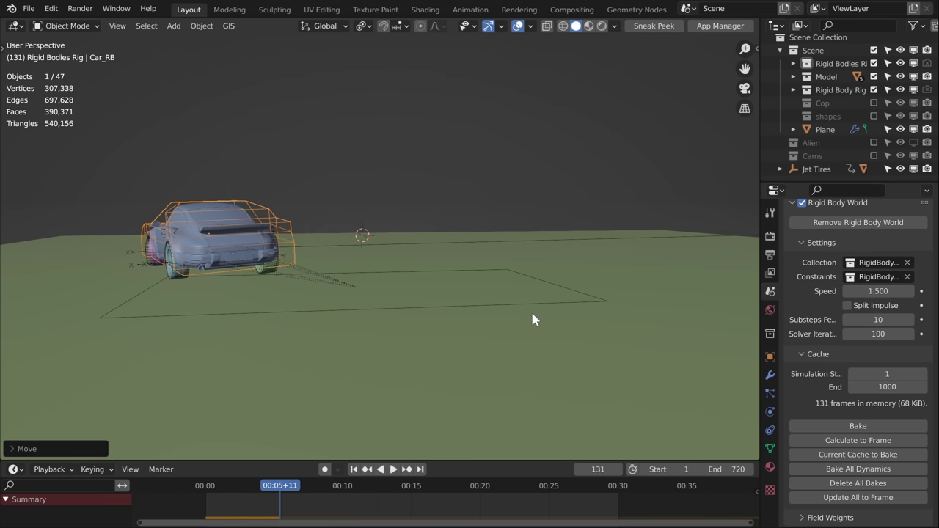
key("shift+Left")
- Raise Car_RB further along the Z axis above the rear wheels and replay the simulation to test the suspension
scroll(530, 304, "up", 6)
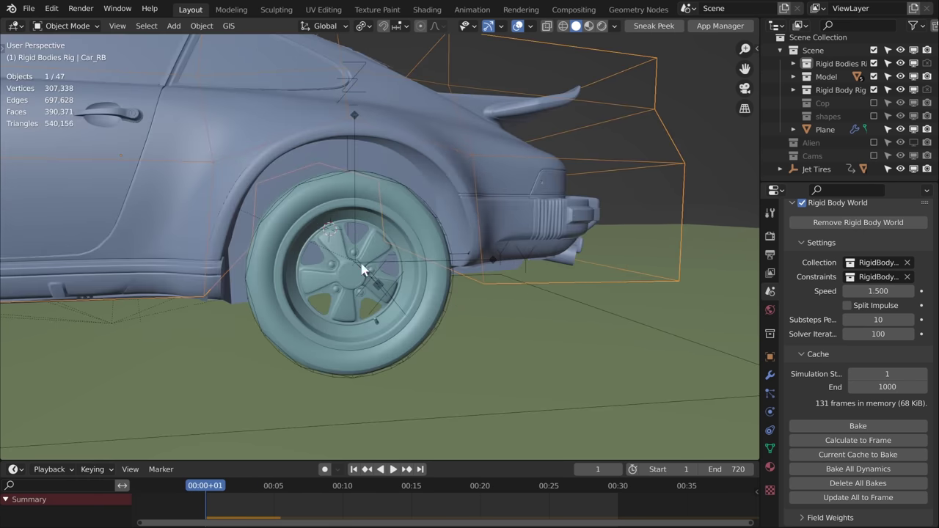
middle_click_drag(378, 277, 374, 273)
key("g")
key("z")
left_click(372, 192)
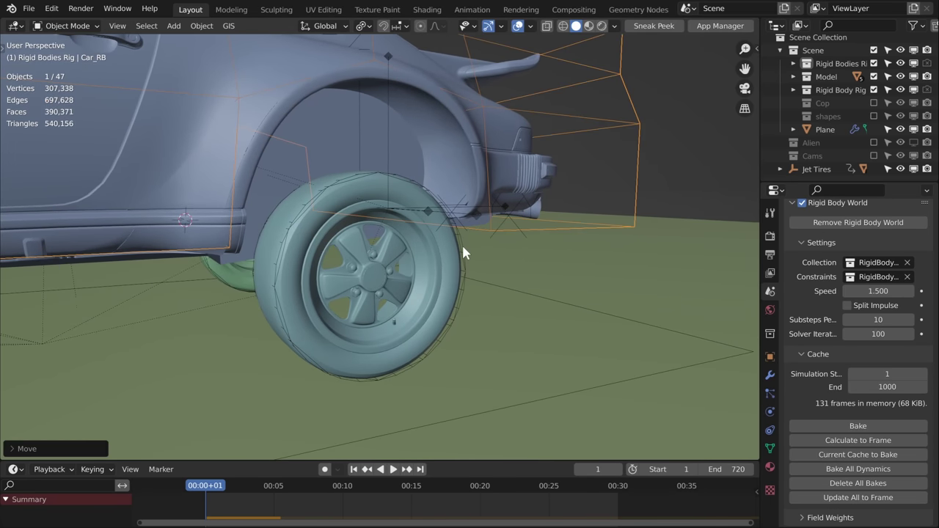
scroll(507, 309, "down", 6)
key("space")
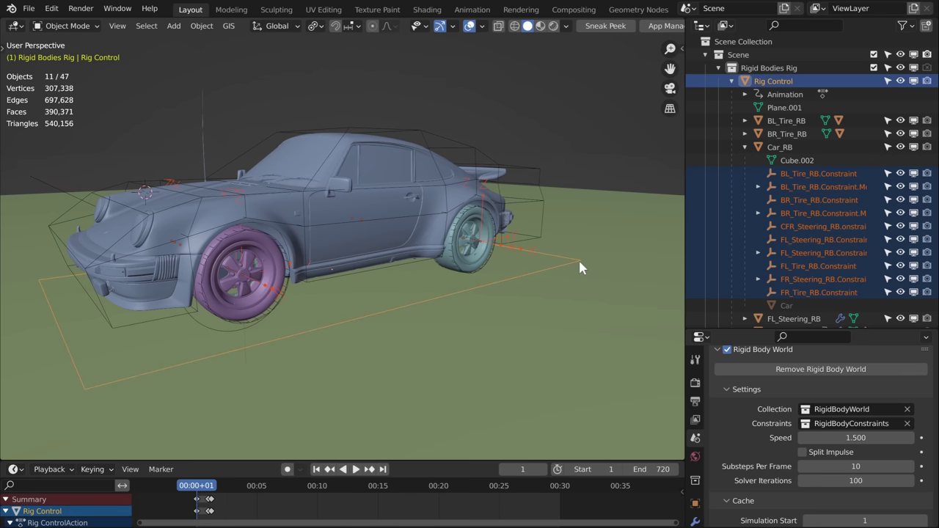
- Parent the selected wheel and steering constraints to Rig Control with transforms kept, and play the simulation
key("ctrl+p")
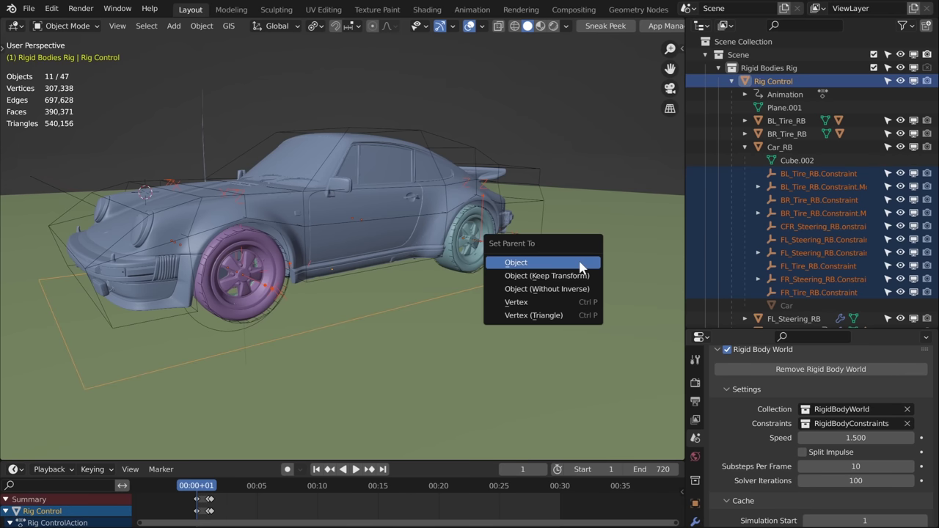
left_click(580, 275)
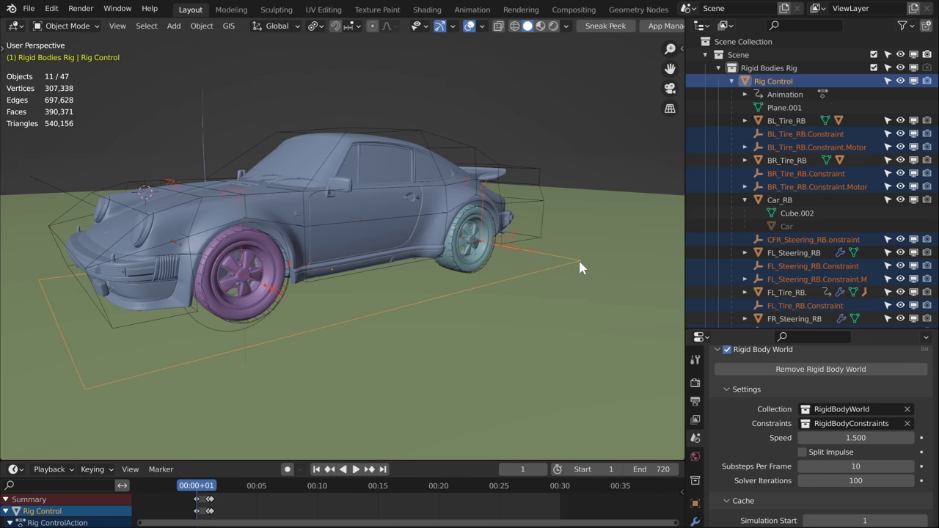
key("space")
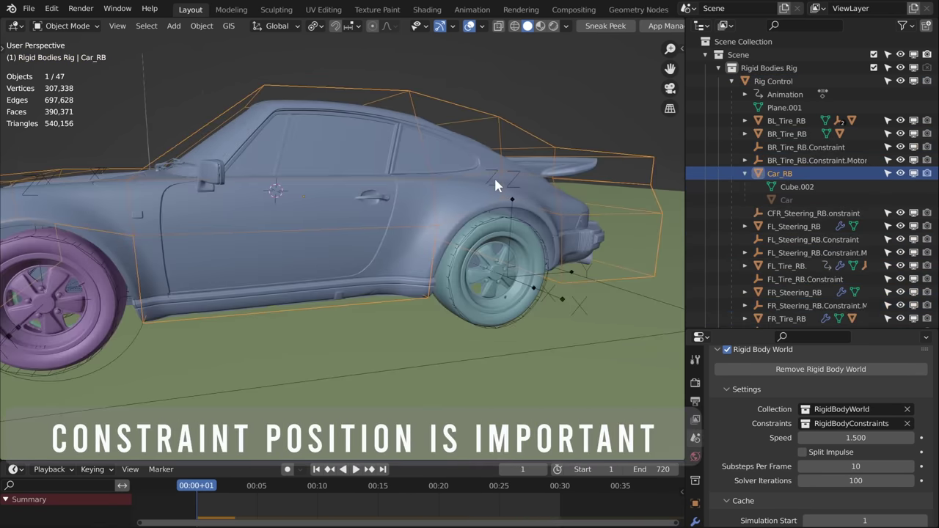
- Move BL_Tire_RB.Constraint upward along the Z axis and play the simulation to test the effect of its position
left_click(492, 175)
left_click(492, 175)
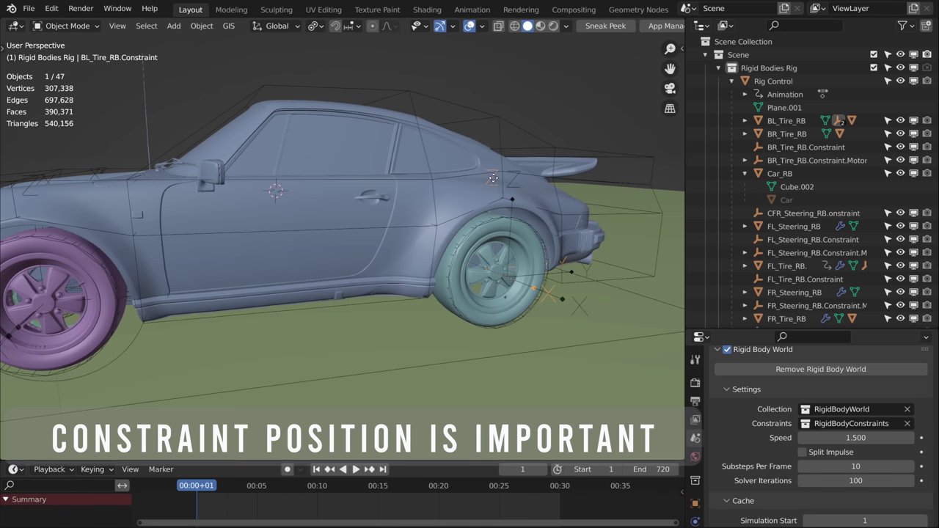
key("g")
key("z")
left_click(498, 143)
key("space")
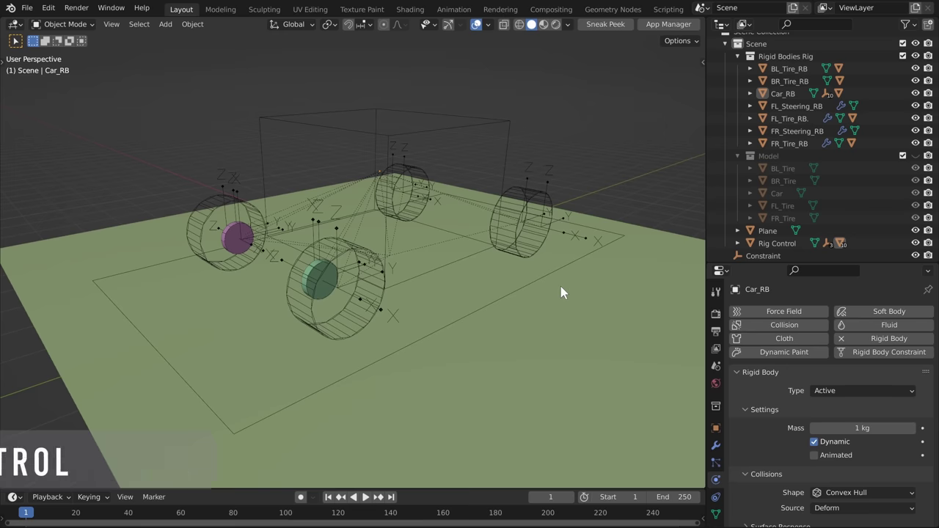
- Select Rig Control and move it up off the ground plane to check that the whole rig follows
left_click(554, 273)
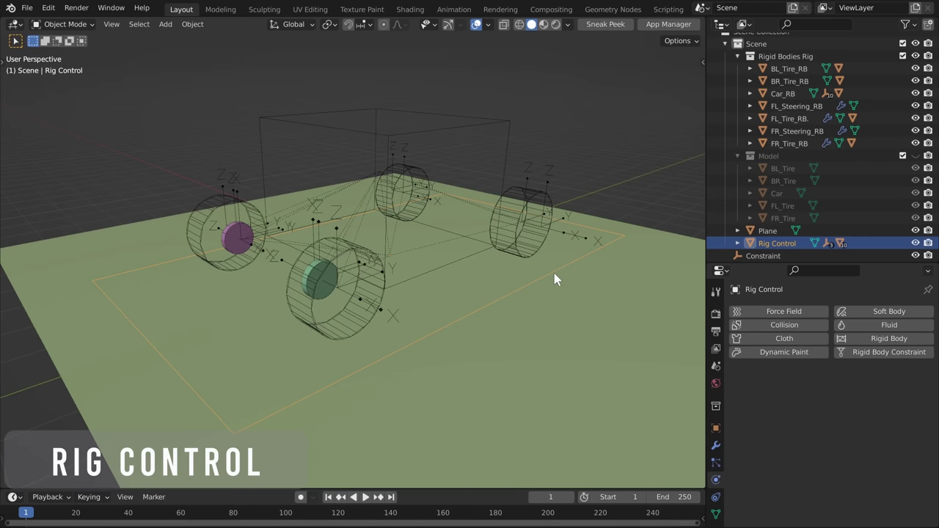
key("g")
right_click(560, 255)
scroll(580, 261, "down", 2)
middle_click_drag(582, 261, 574, 278)
key("g")
left_click(538, 207)
- Run the simulation to frame 34 and try rotating and moving Rig Control at that frame
key("space")
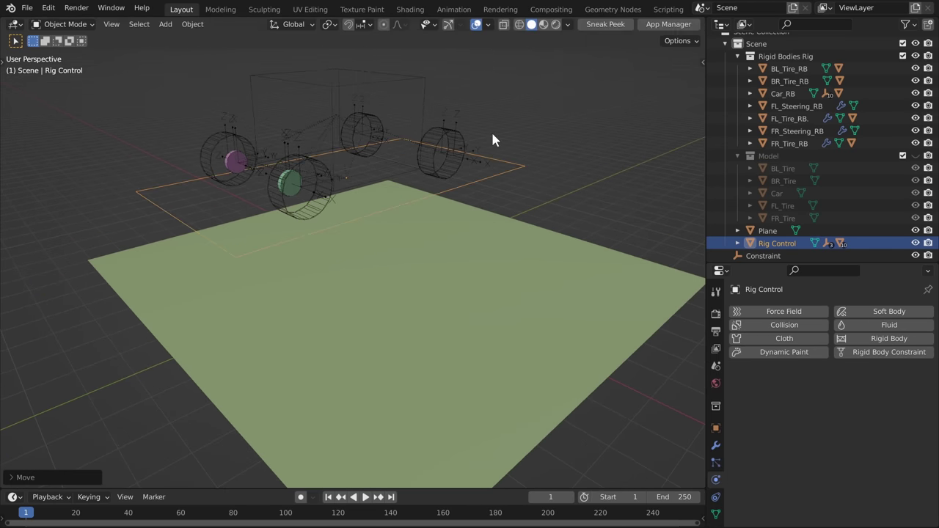
key("space")
key("r")
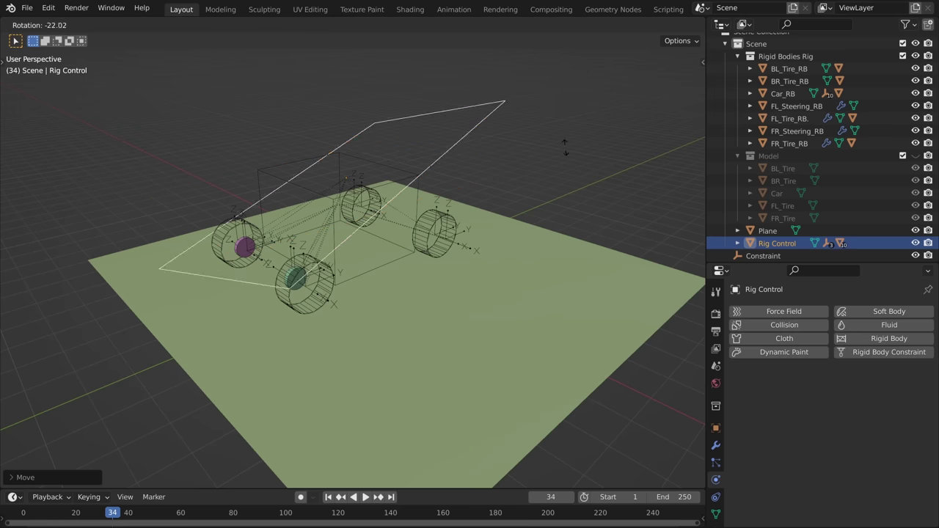
right_click(508, 204)
key("g")
right_click(617, 169)
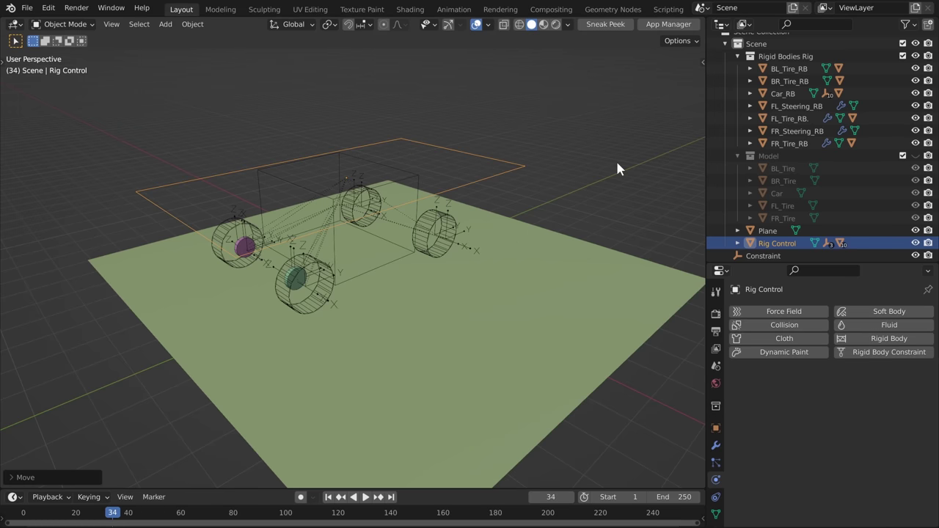
- Return to the first frame, clear Rig Control's location and move the rig again
left_click_drag(226, 488, 229, 469)
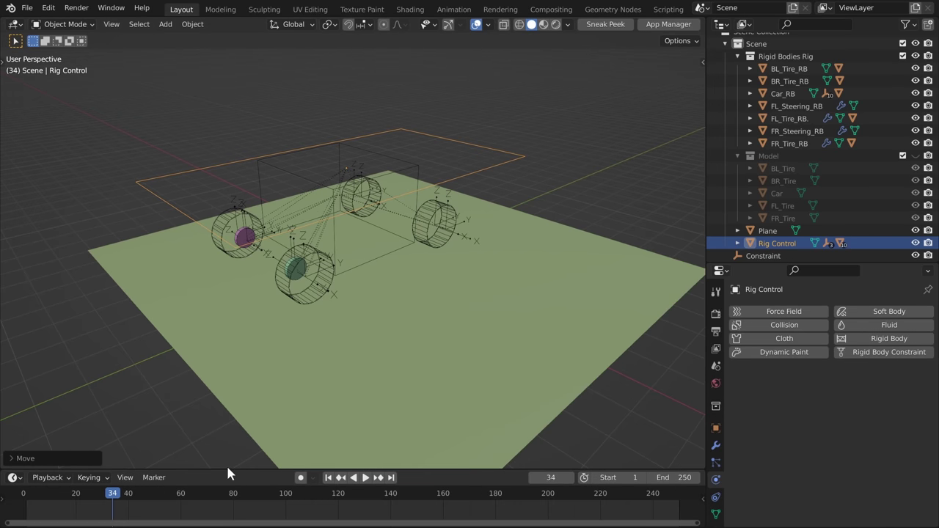
key("shift+Left")
key("r")
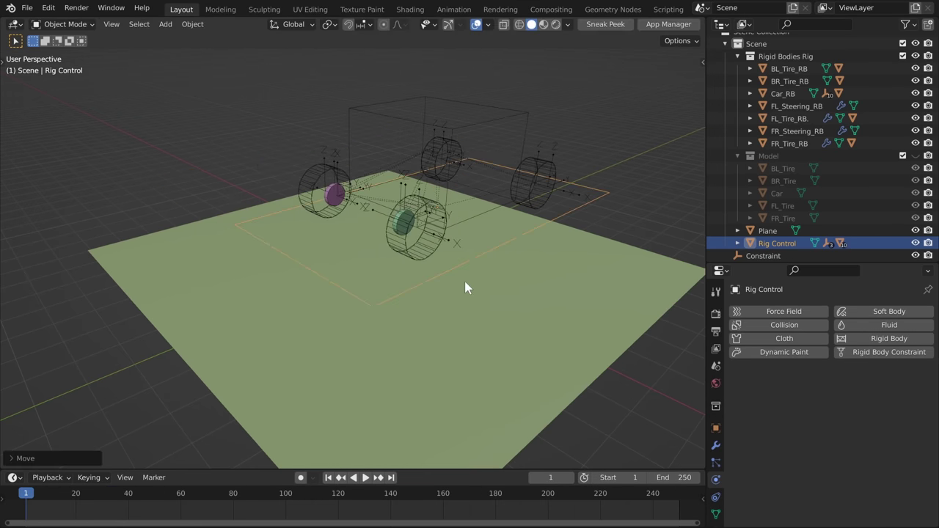
right_click(602, 309)
key("alt+g")
key("g")
left_click(642, 246)
- Show the Model collection and add two new custom properties to Rig Control
left_click(914, 157)
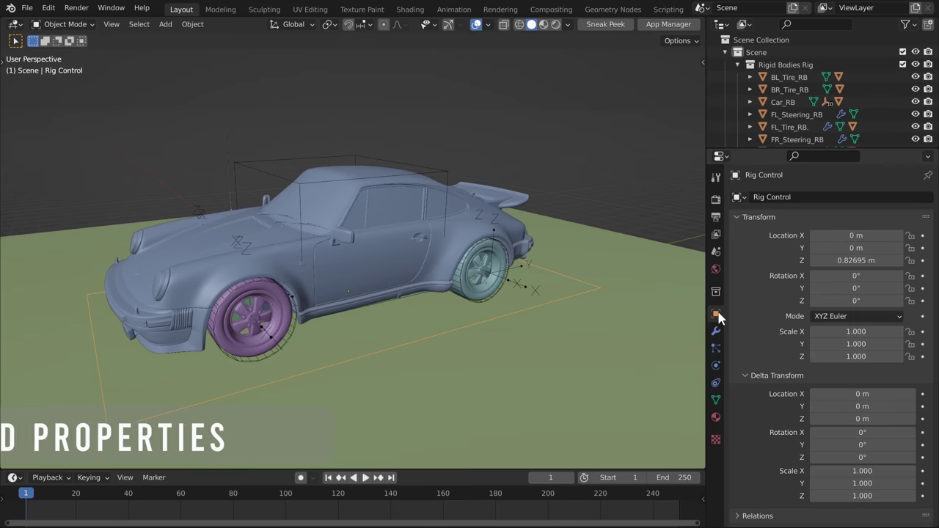
scroll(770, 337, "down", 5)
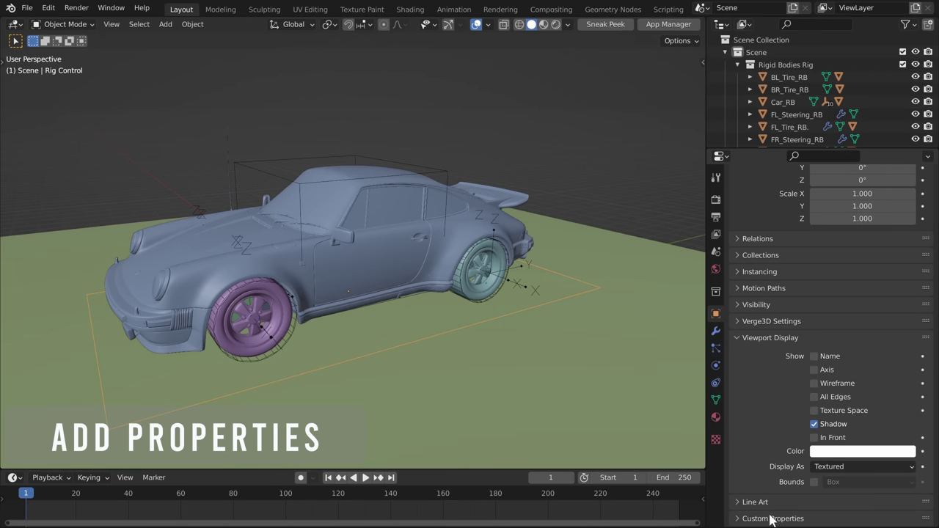
left_click(771, 518)
scroll(790, 481, "down", 2)
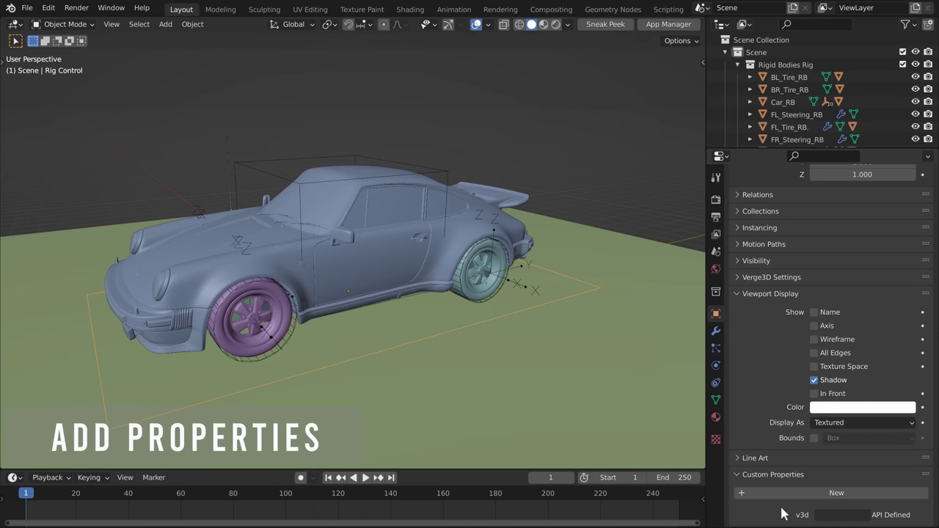
left_click(847, 494)
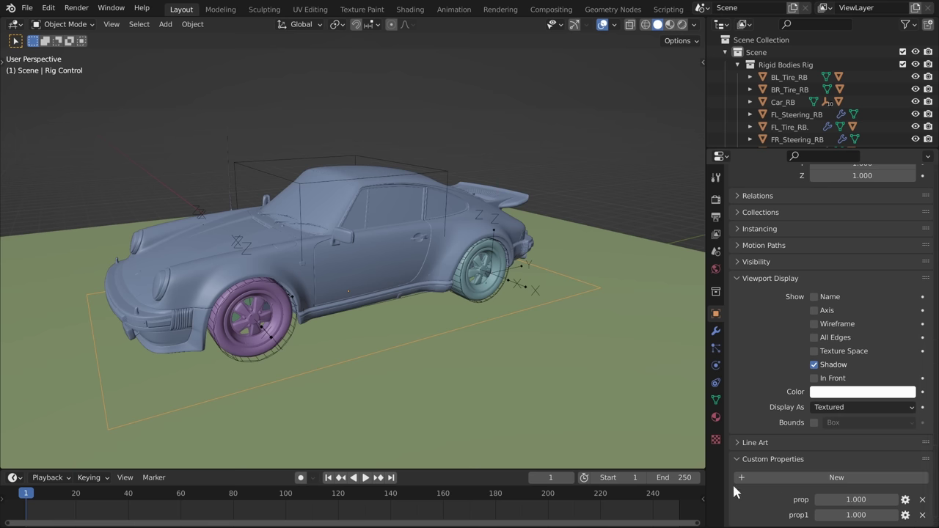
- Rename Rig Control's first custom property as Drive and limit it to between -10 and 10
left_click(906, 500)
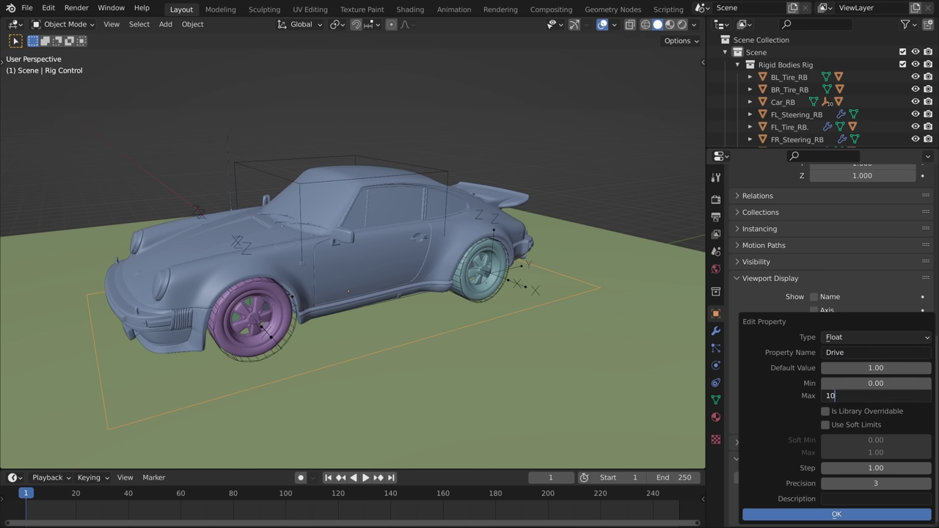
key("Return")
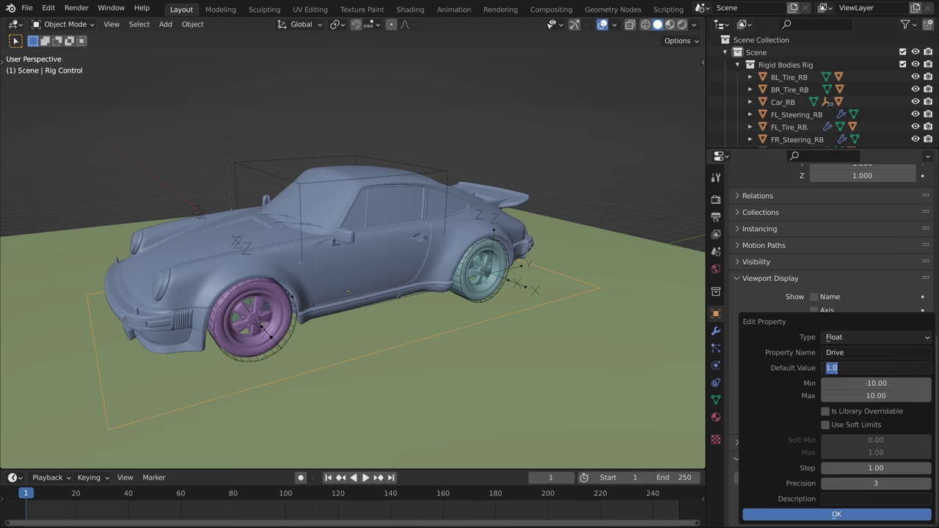
key("Return")
left_click(834, 513)
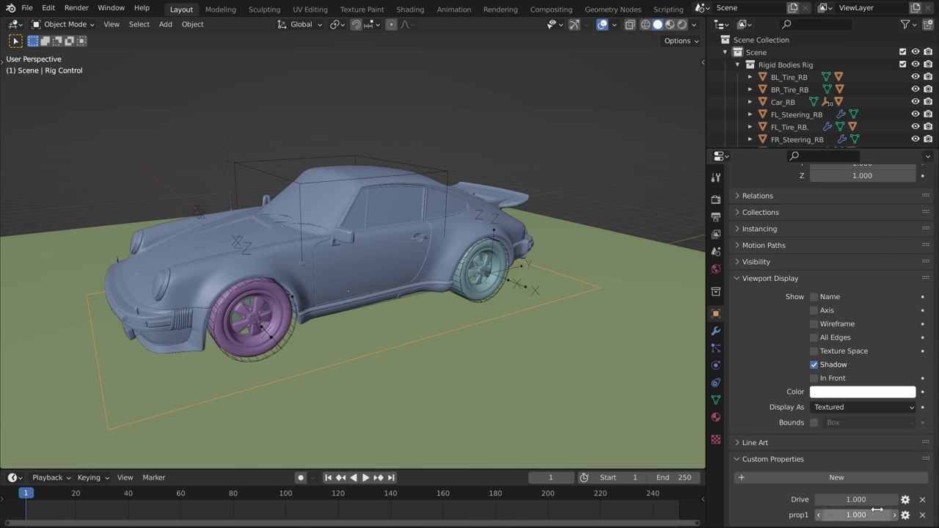
- Rename the prop1 custom property as Steering, edit its limits, and set the Drive and Steering values to 0
left_click(906, 515)
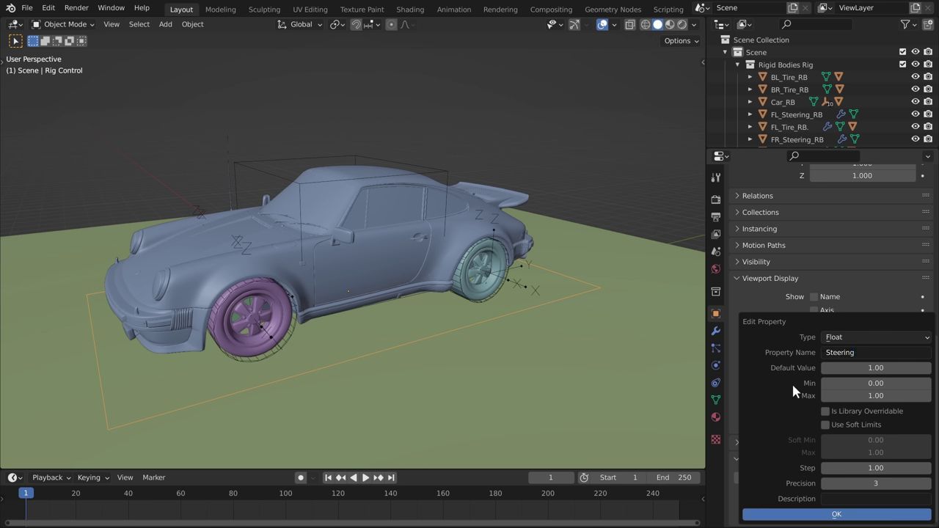
left_click(829, 383)
left_click(821, 515)
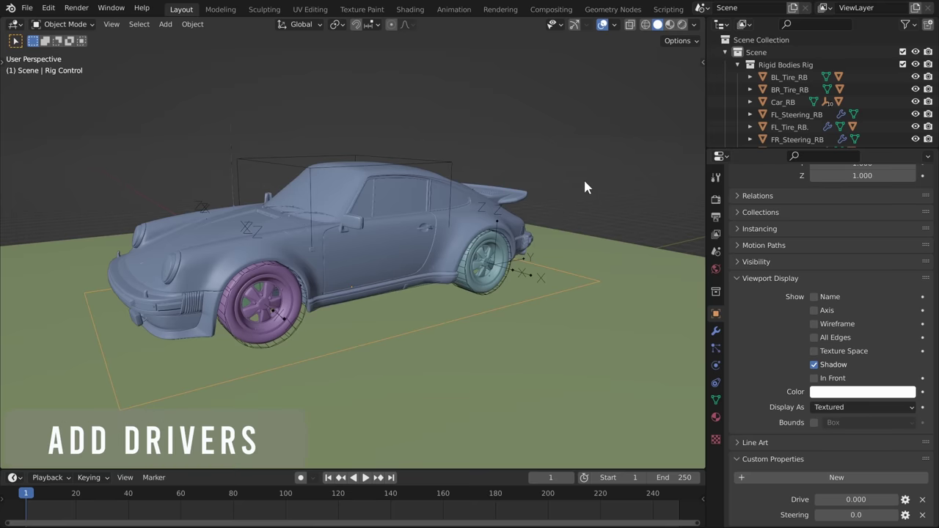
- Display the custom properties beside the 3D view and open the back-left motor constraint's physics settings
key("n")
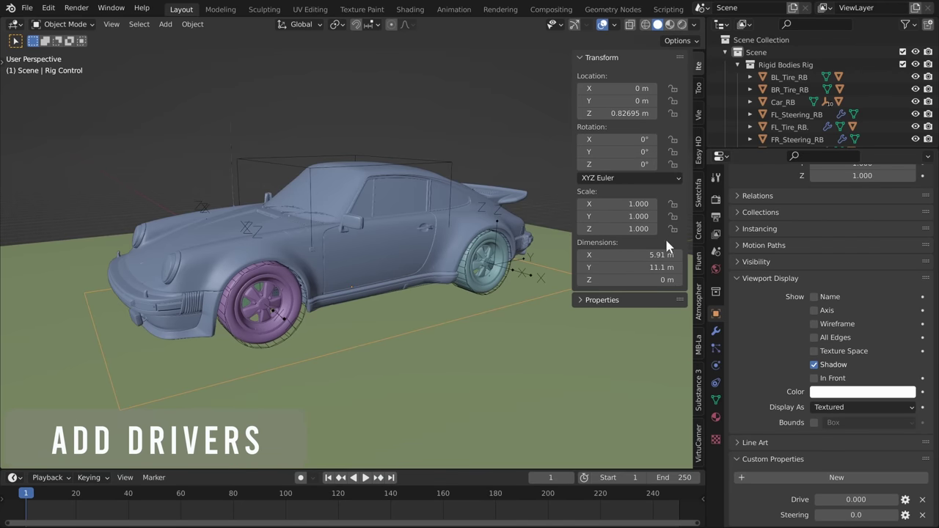
left_click(578, 58)
left_click(623, 73)
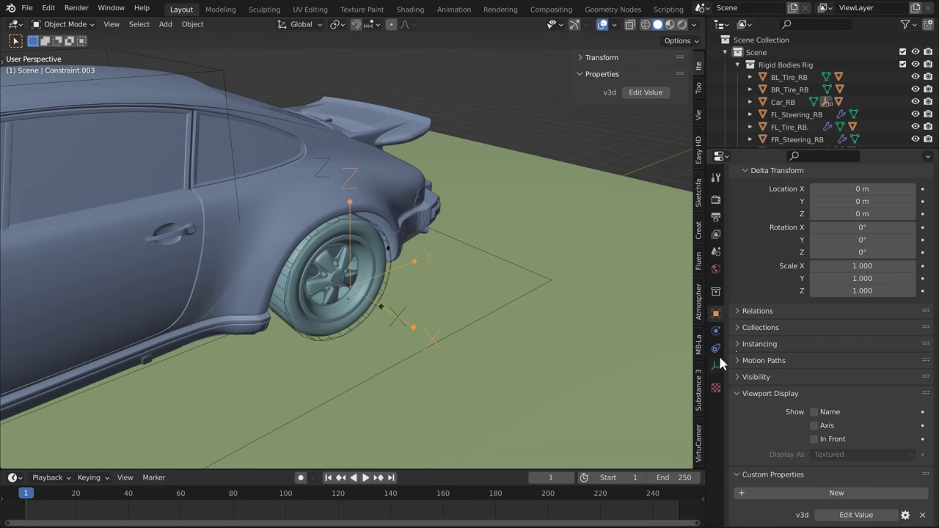
left_click(715, 332)
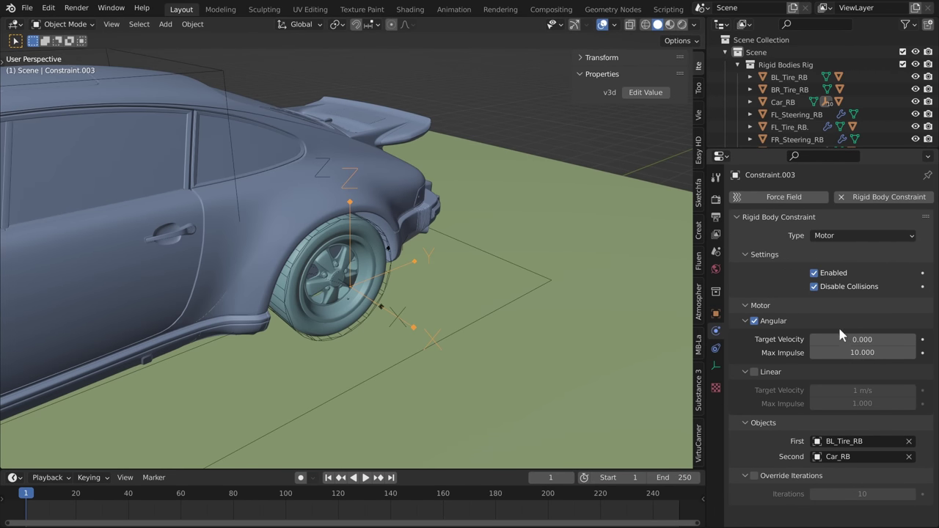
- Copy Rig Control's Drive property as a new driver and paste it into the back-left motor's angular Target Velocity
left_click(539, 273)
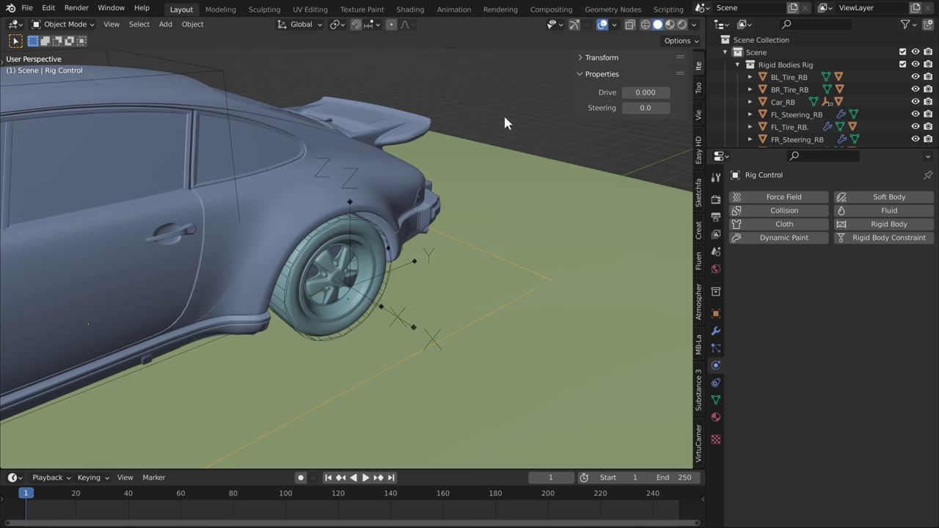
right_click(644, 90)
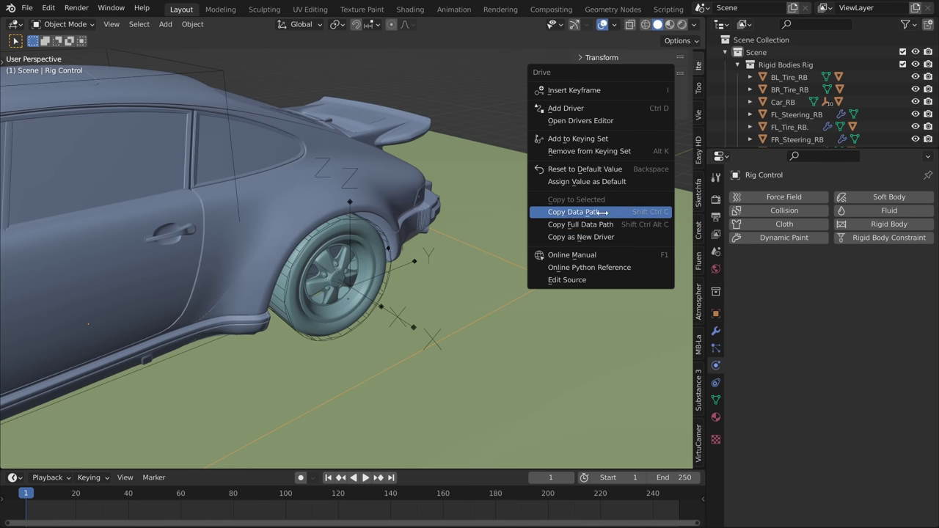
left_click(602, 239)
left_click(351, 203)
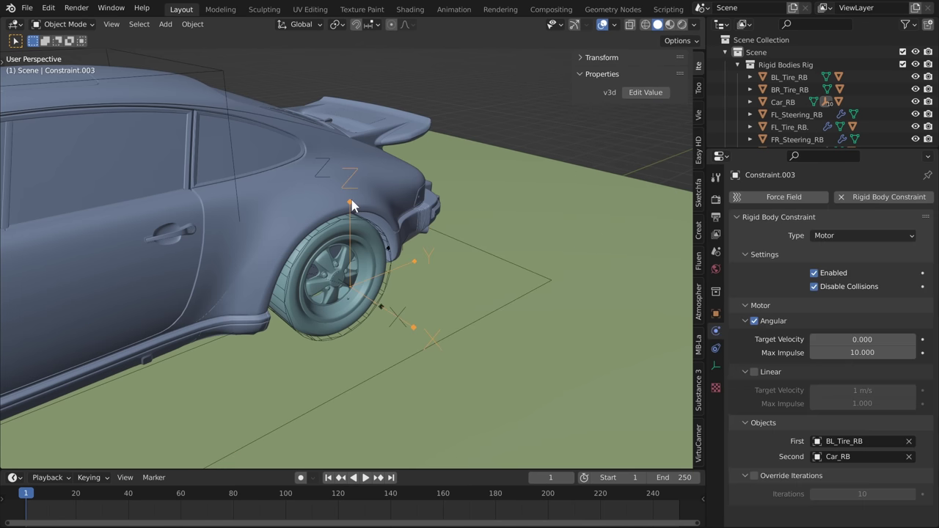
right_click(844, 335)
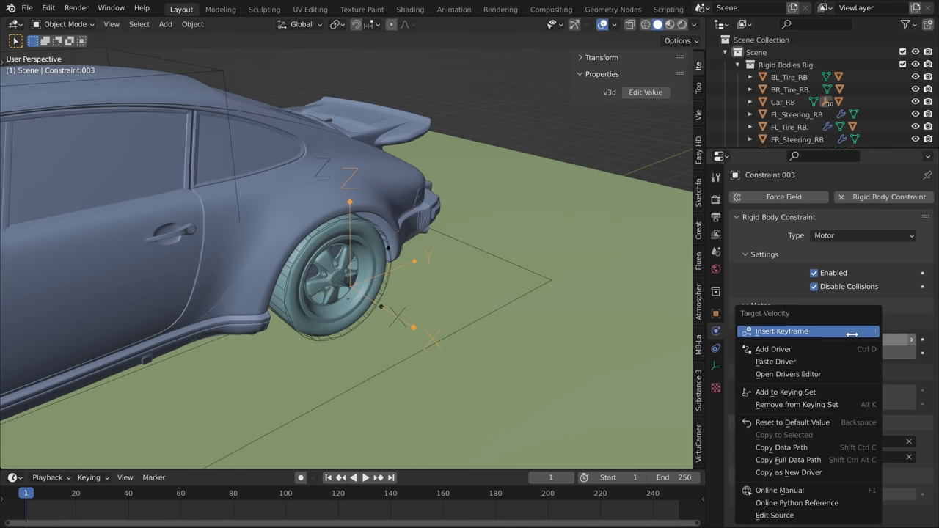
left_click(821, 363)
- Paste the same Drive driver into the angular Target Velocity of the BR_Tire_RB motor constraint
scroll(519, 262, "down", 3)
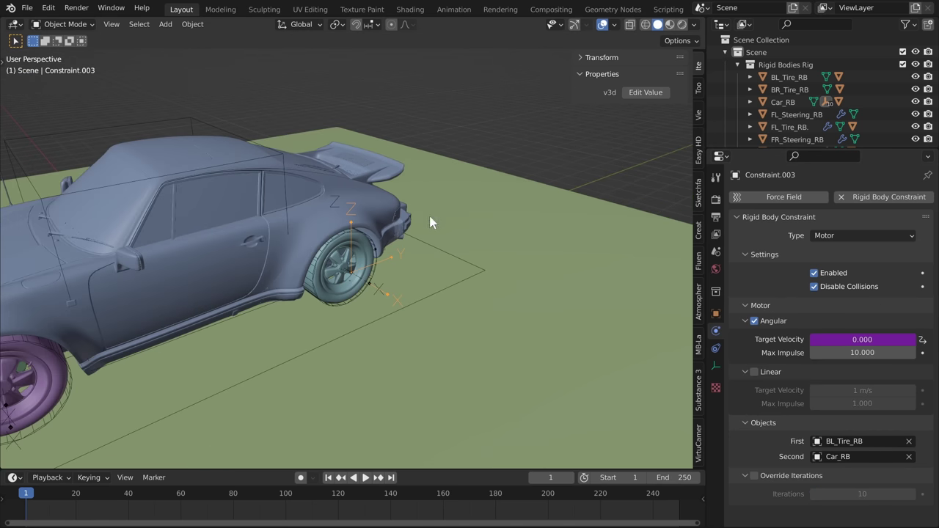
middle_click_drag(451, 254, 443, 246)
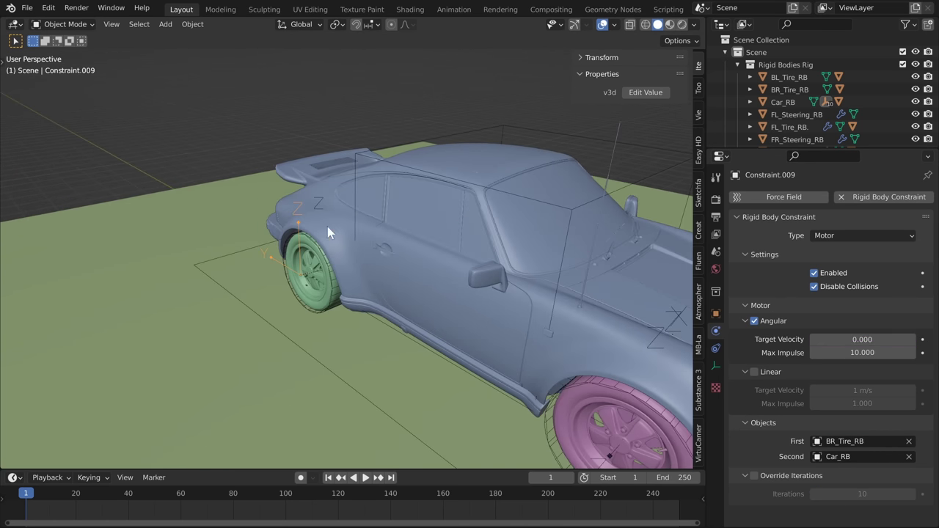
right_click(863, 338)
left_click(863, 339)
- Select Rig Control and vary its Drive value to test the drivers on the rear wheel motors
middle_click_drag(631, 315, 514, 257)
left_click(515, 257)
left_click_drag(649, 95, 455, 95)
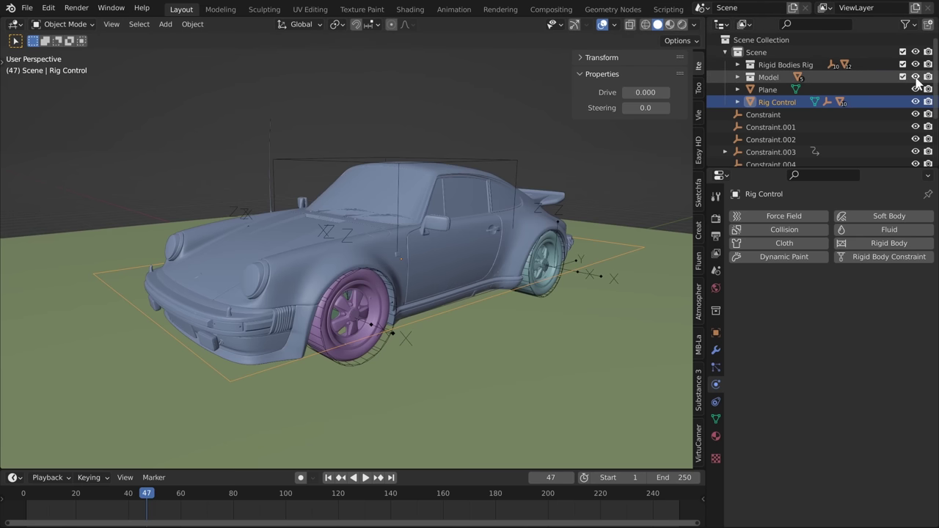
- Hide the Model collection, copy Rig Control's Steering property as a new driver, and paste it into the FL_Steering_RB motor's angular Target Velocity
left_click(915, 77)
right_click(640, 107)
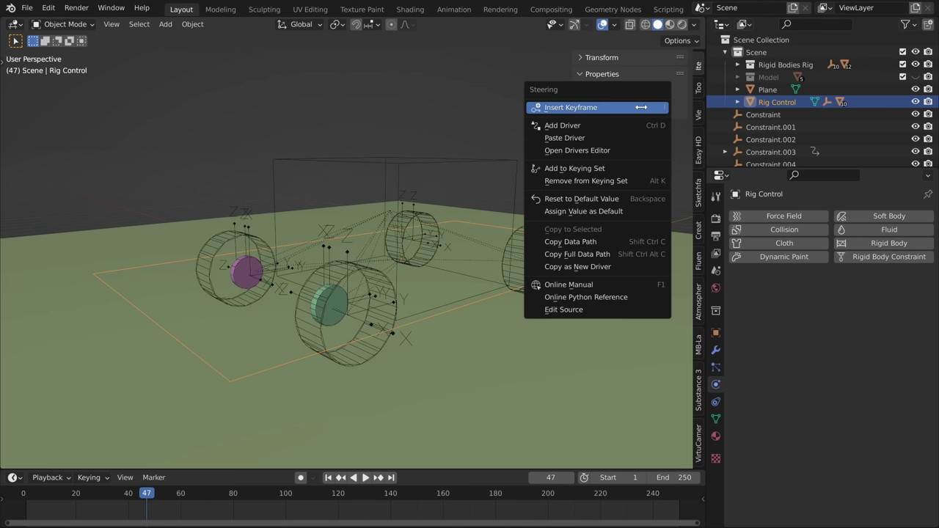
left_click(593, 267)
scroll(332, 259, "up", 3)
left_click(328, 249)
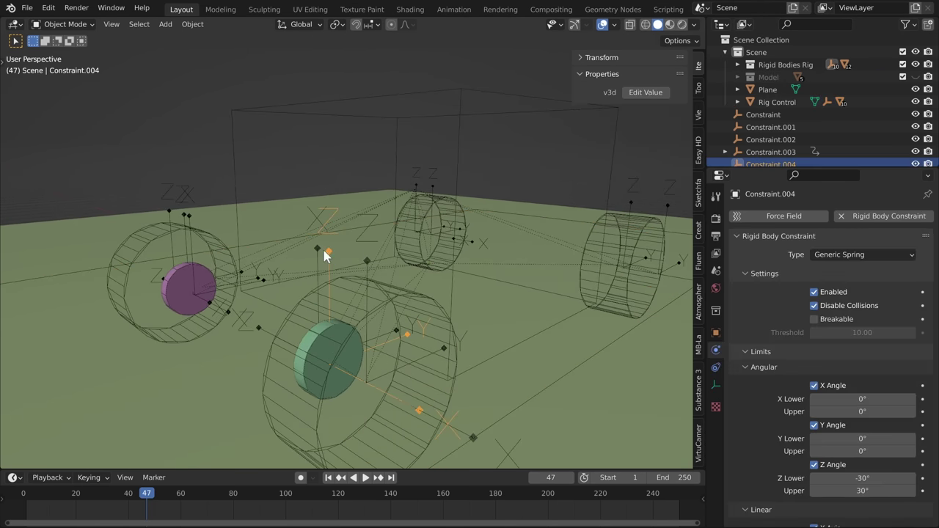
left_click(317, 250)
right_click(859, 357)
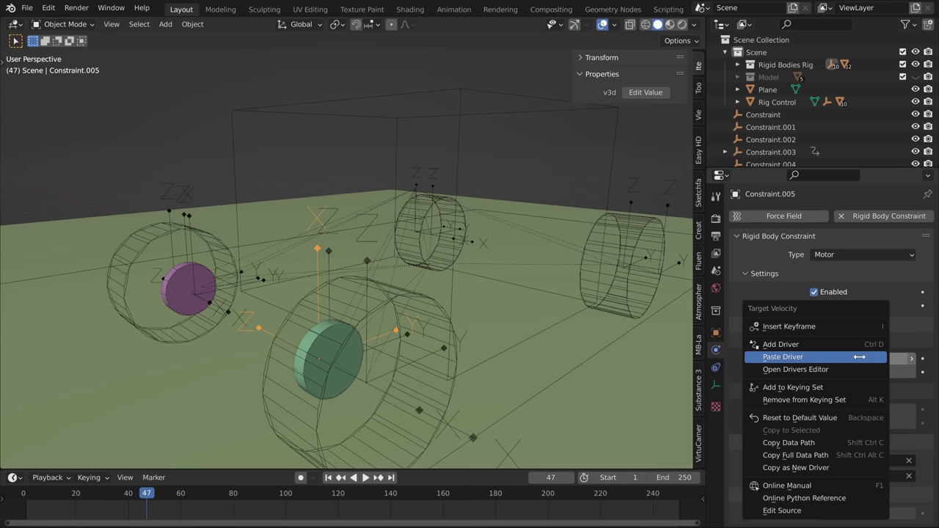
left_click(835, 356)
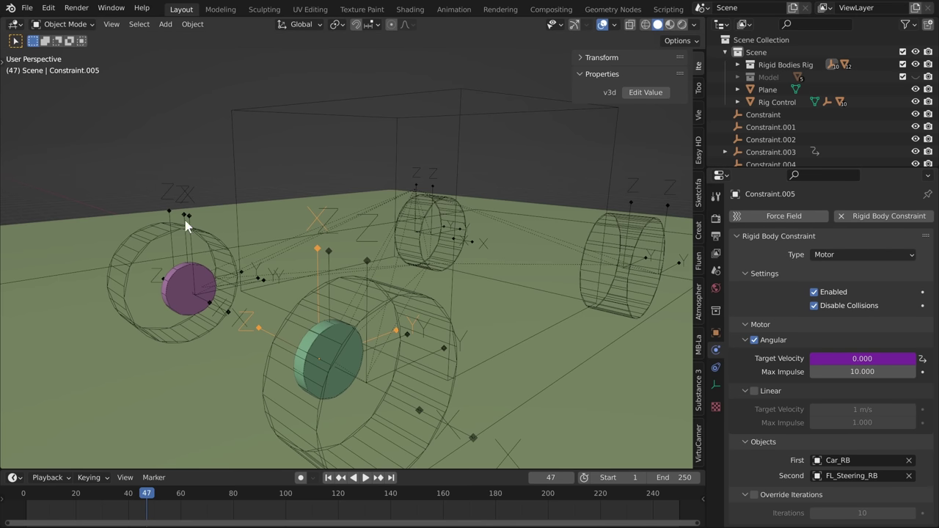
- Paste the Steering driver into the FR_Steering_RB motor's angular Target Velocity, then play the simulation with Rig Control selected
right_click(841, 357)
left_click(841, 357)
scroll(560, 240, "down", 5)
scroll(547, 272, "up", 3)
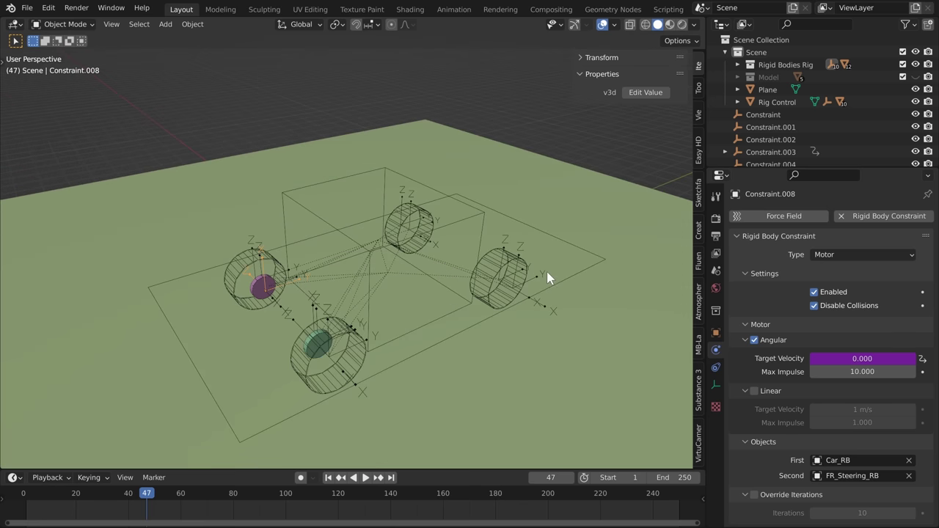
left_click(577, 245)
key("space")
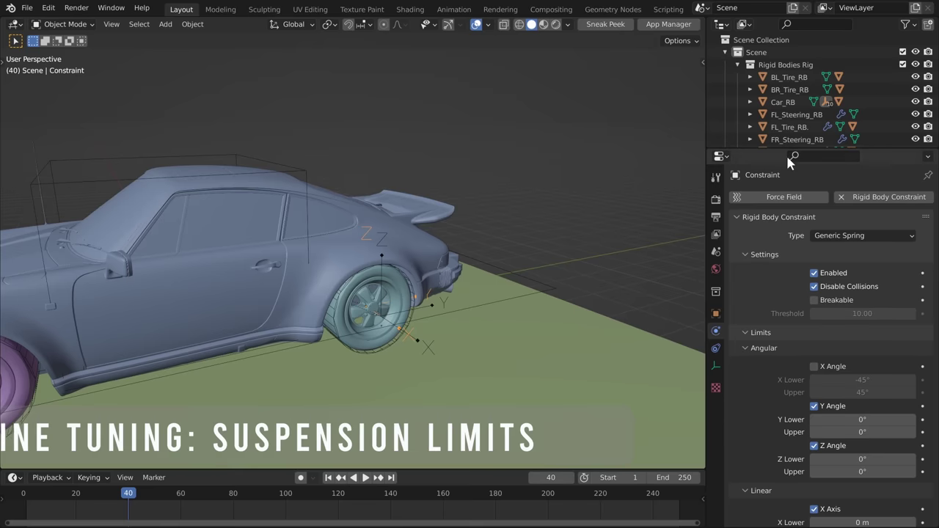
- Restrict the BL_Tire_RB spring's linear Z limits to -0.5 m and 0.5 m, reduce the upper limit to 0.1 m, and replay the simulation
scroll(782, 367, "down", 5)
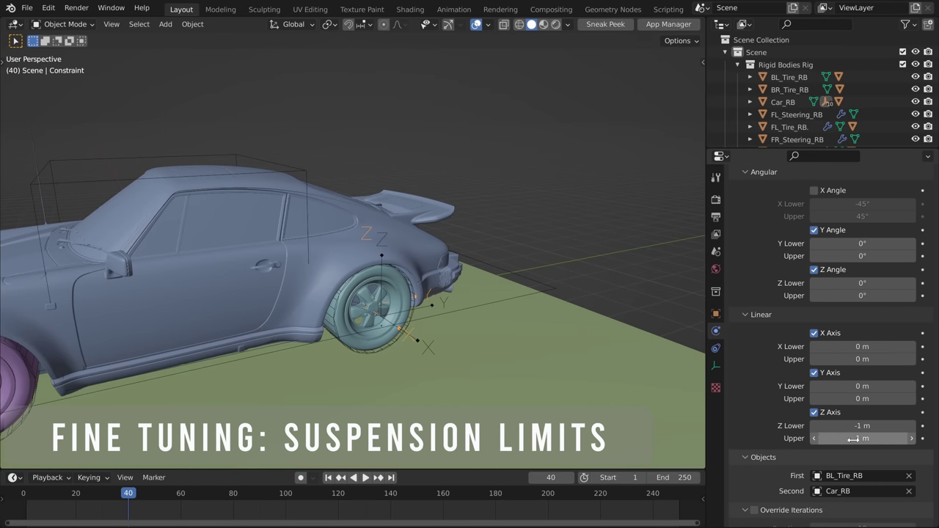
type("0.5")
key("Return")
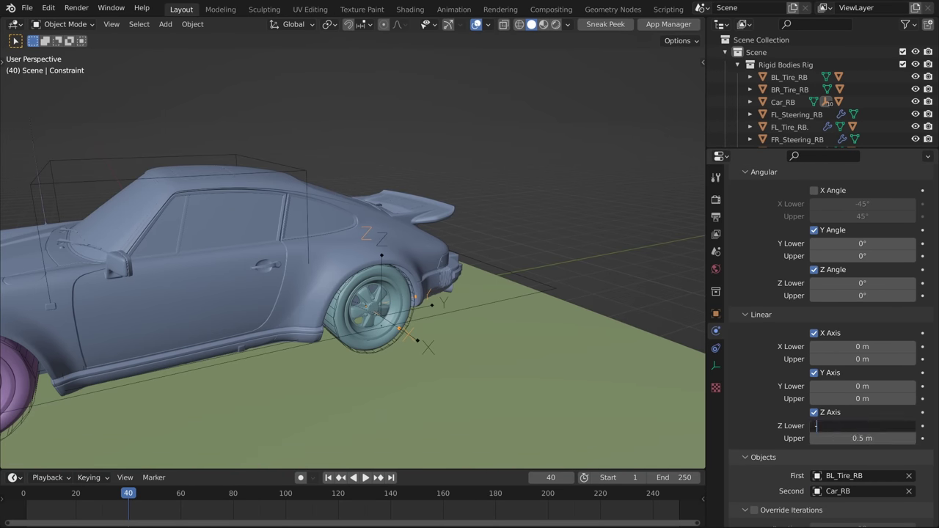
key("shift+Left")
key("space")
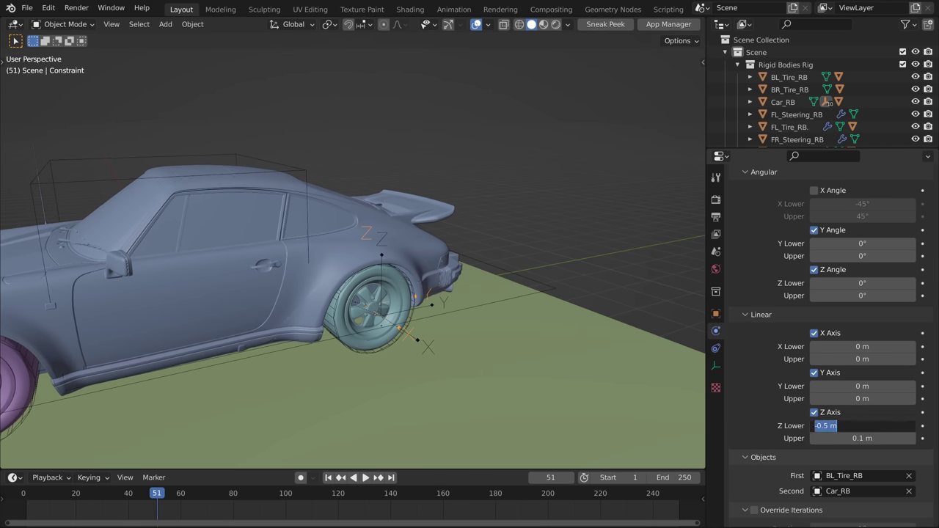
key("shift+Left")
key("space")
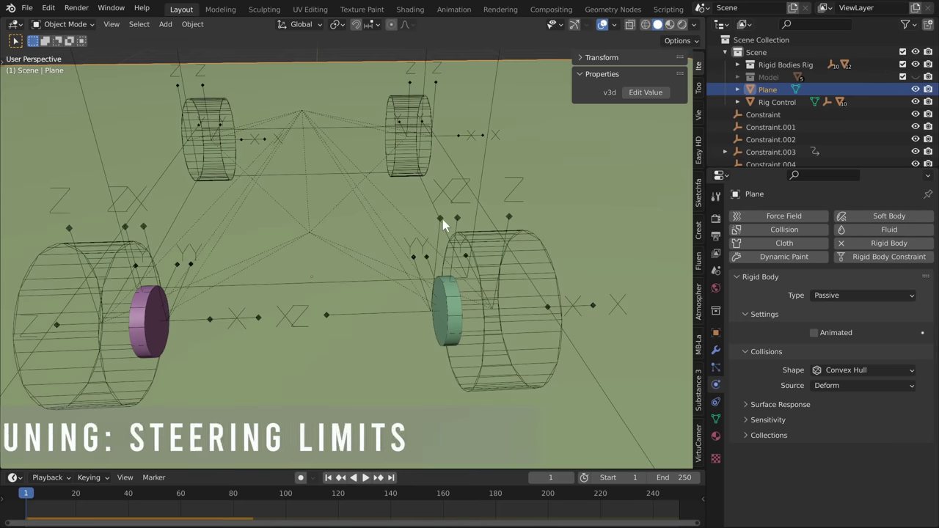
- Select the front-left steering spring constraint and move it slightly outward while viewing the wheel from beneath the car
left_click(456, 219)
middle_click_drag(463, 225, 477, 243)
middle_click_drag(573, 269, 539, 274, "shift")
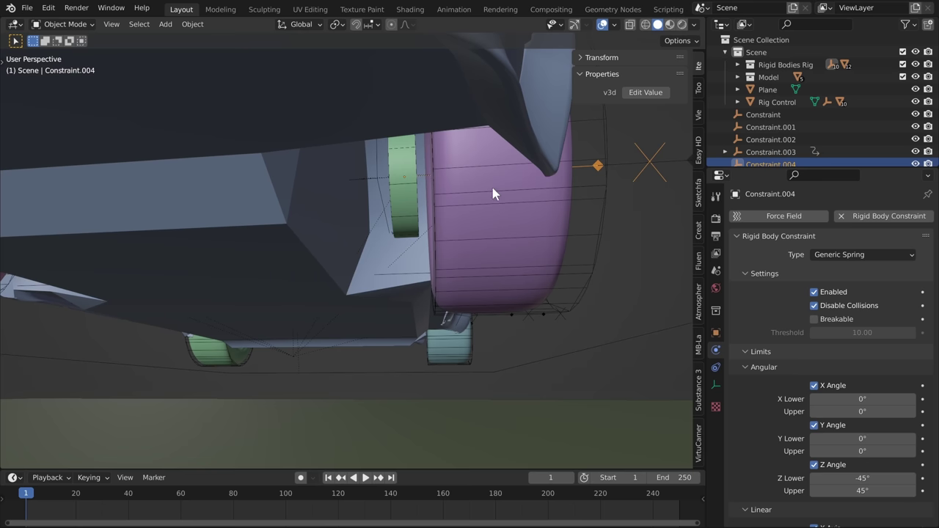
key("g")
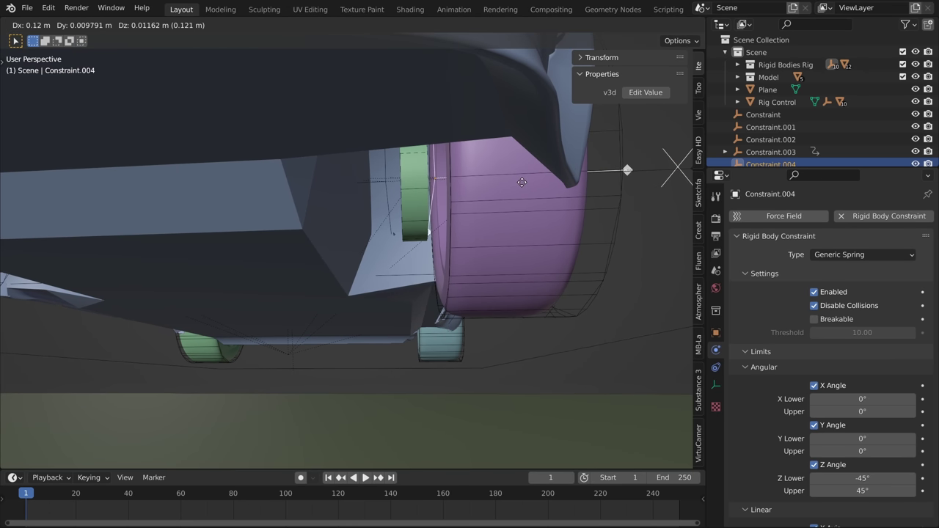
left_click(536, 182)
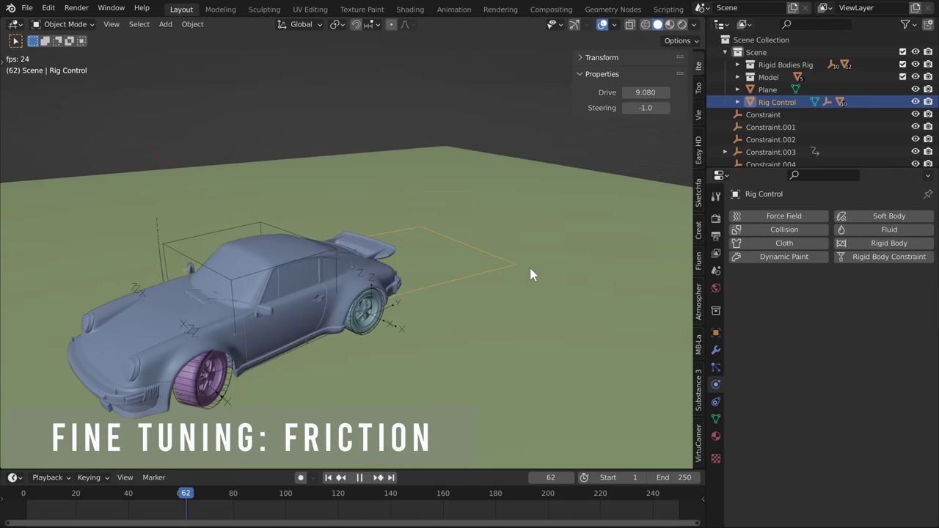
- Rewind the simulation, raise the ground Plane's rigid body Friction to 1.000, and replay the drive
key("space")
key("shift+Left")
scroll(529, 264, "up", 4)
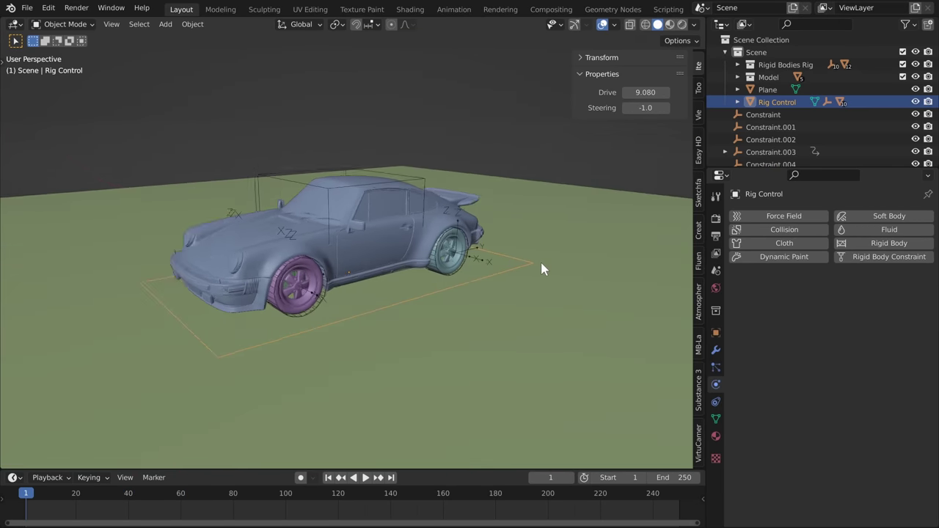
left_click(608, 215)
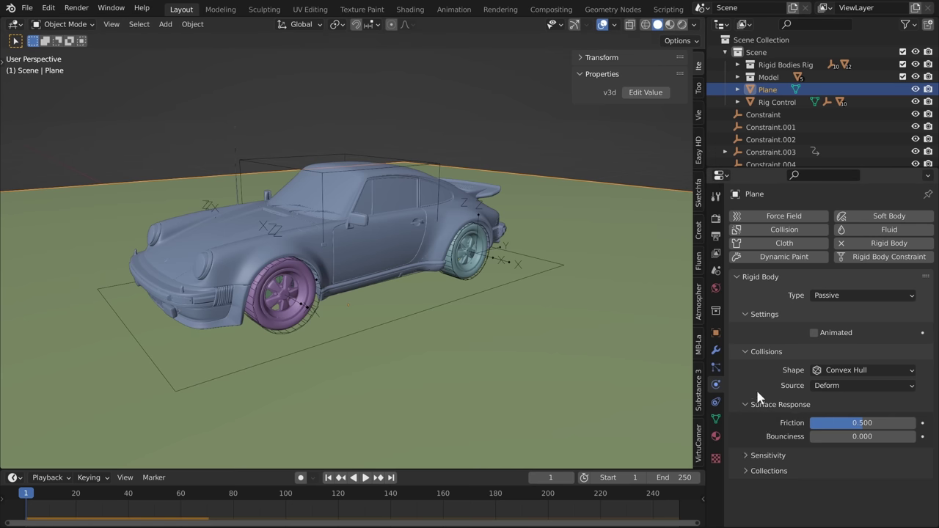
scroll(586, 266, "down", 3)
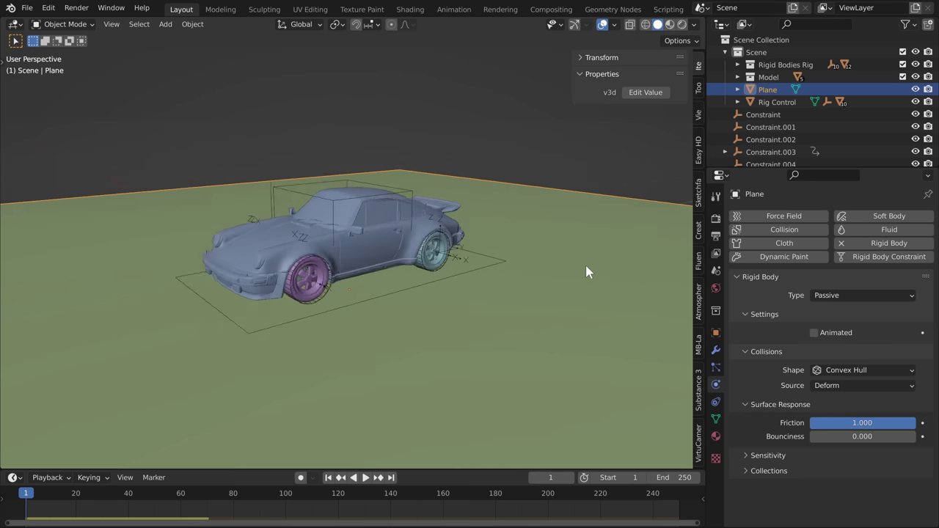
middle_click_drag(586, 266, 488, 204)
left_click(485, 273)
middle_click_drag(490, 271, 498, 296)
key("space")
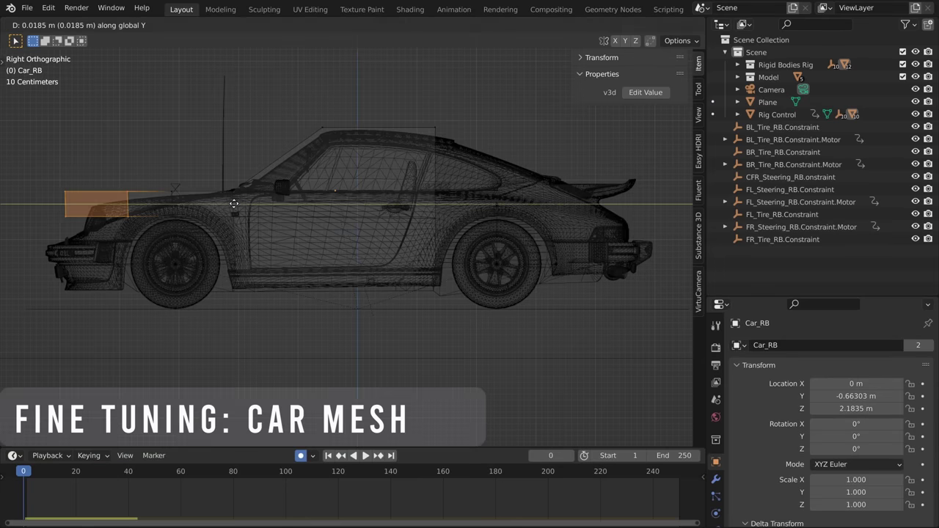
- Reshape the front of the Car_RB collision mesh to follow the car's side profile, moving vertices along Y and Z
left_click(234, 204)
left_click_drag(164, 271, 113, 315)
key("g")
key("y")
left_click(268, 256)
key("a")
left_click(231, 217)
key("g")
key("z")
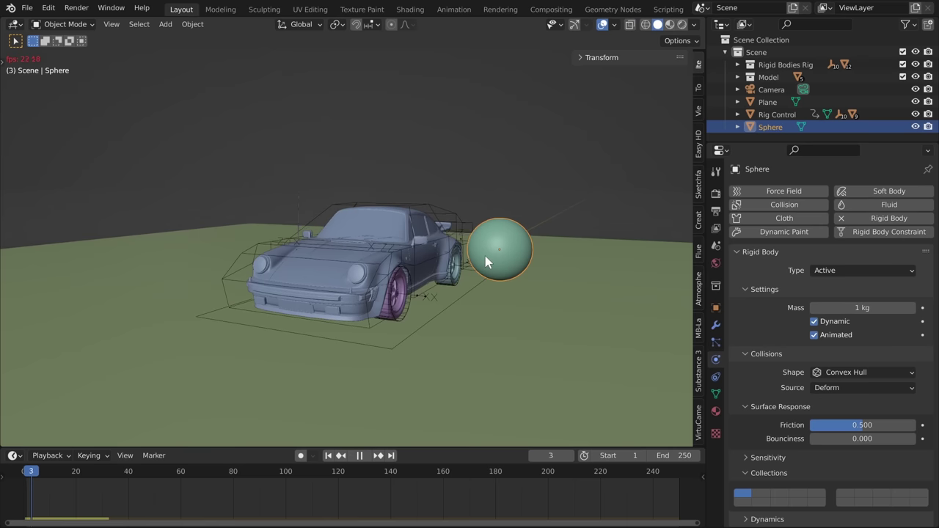
- Move the animated Sphere against the car during playback to test Car_RB's collisions, then restart the simulation
key("g")
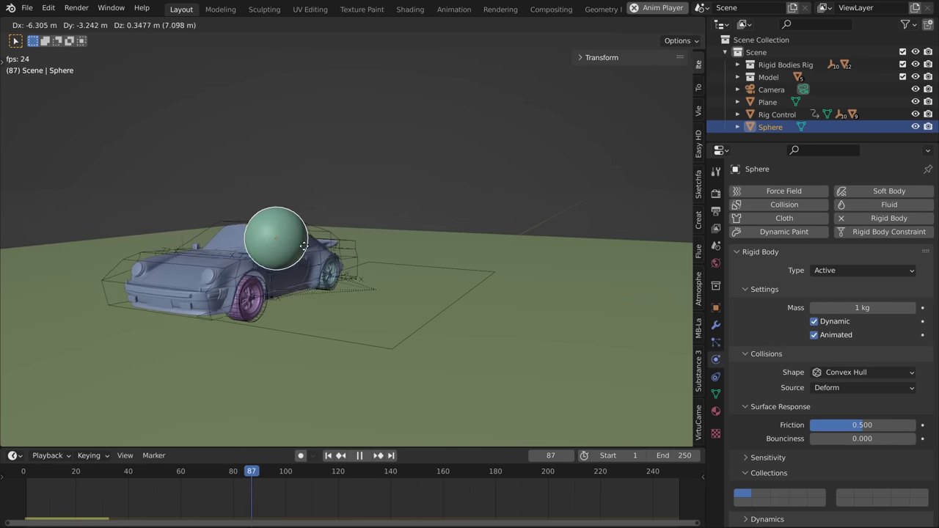
right_click(379, 279)
middle_click_drag(381, 279, 407, 342)
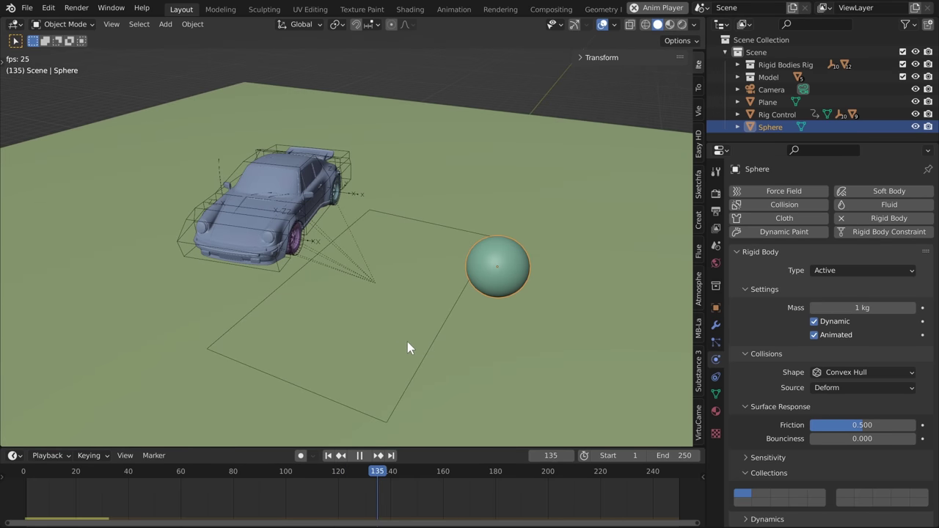
key("shift+Left")
key("g")
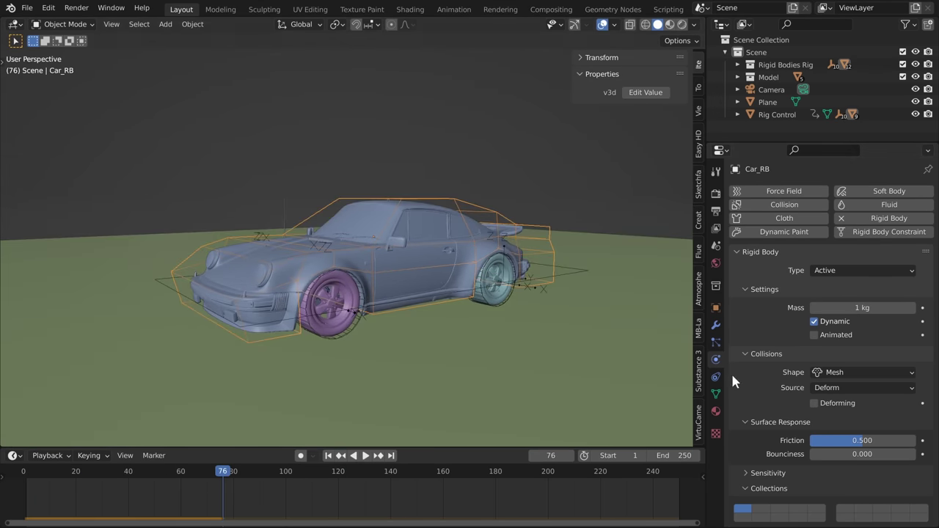
- Assign Car_RB to only the second rigid body collection and replay the simulation from the start
scroll(763, 493, "down", 1)
key("shift+Left")
key("space")
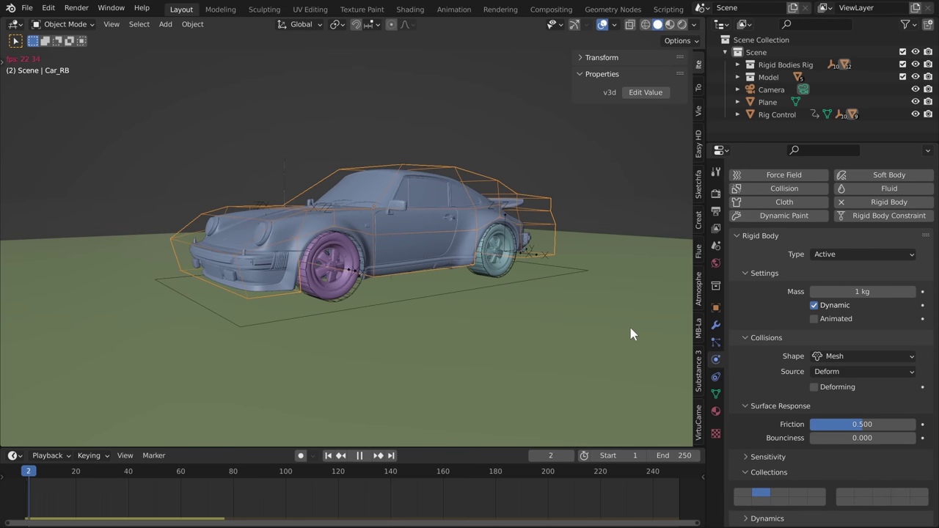
key("shift+Left")
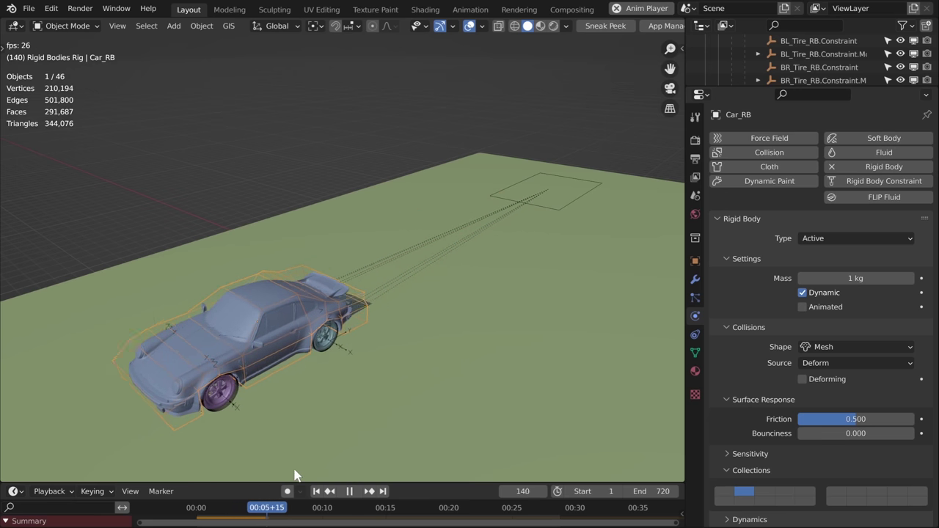
key("space")
- Check the rear tire's rigid body collection, add the Cube ramp to the second collection alongside the first, and replay the simulation
left_click(352, 367)
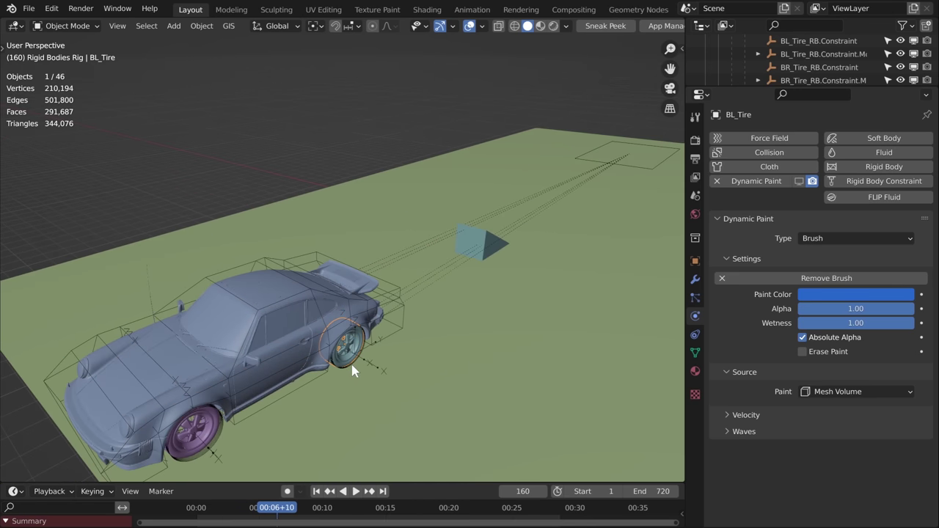
left_click(350, 362)
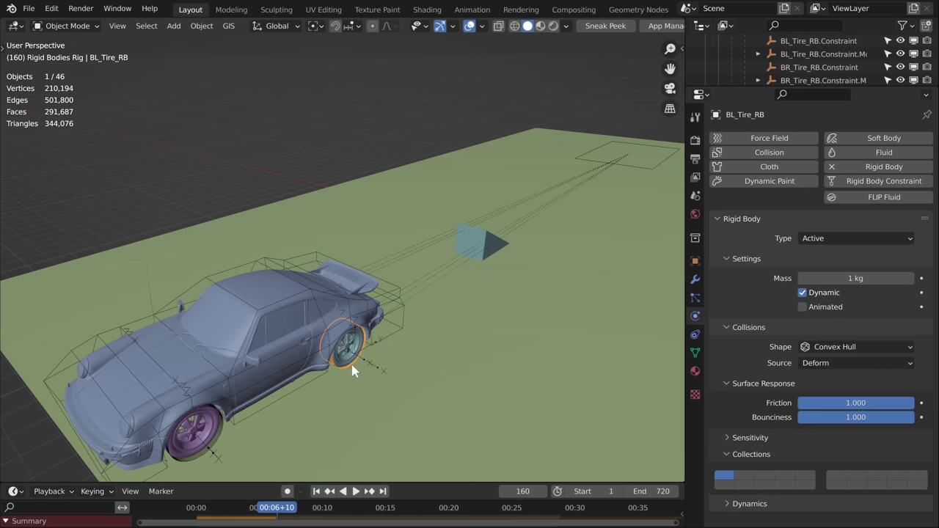
left_click(315, 258)
left_click(482, 242)
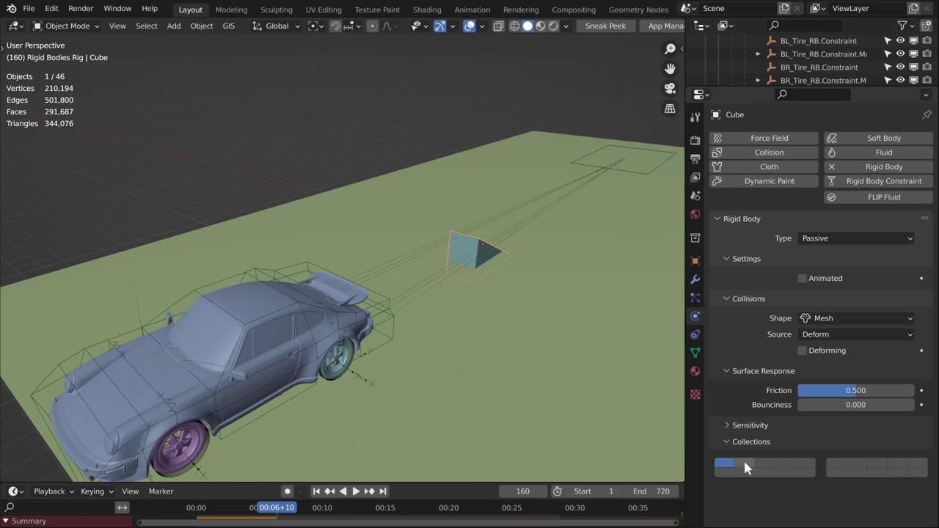
key("shift+Left")
key("space")
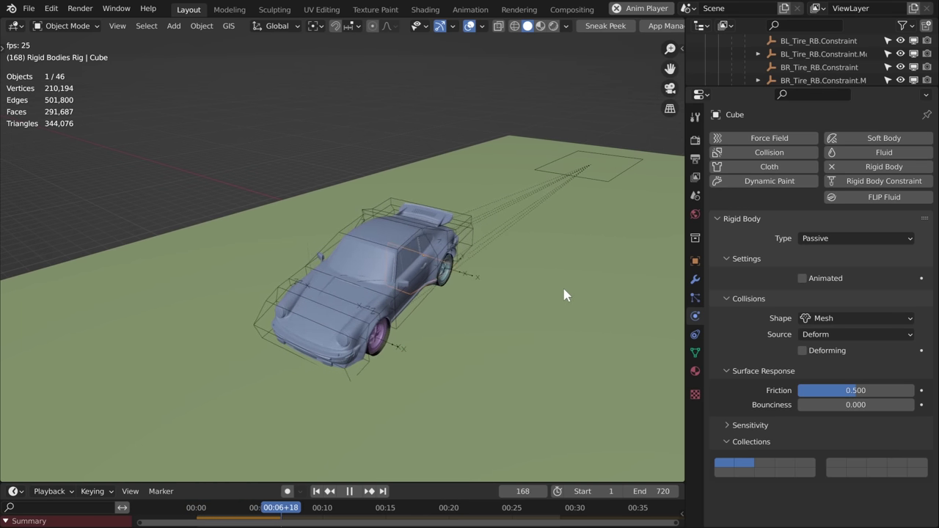
key("space")
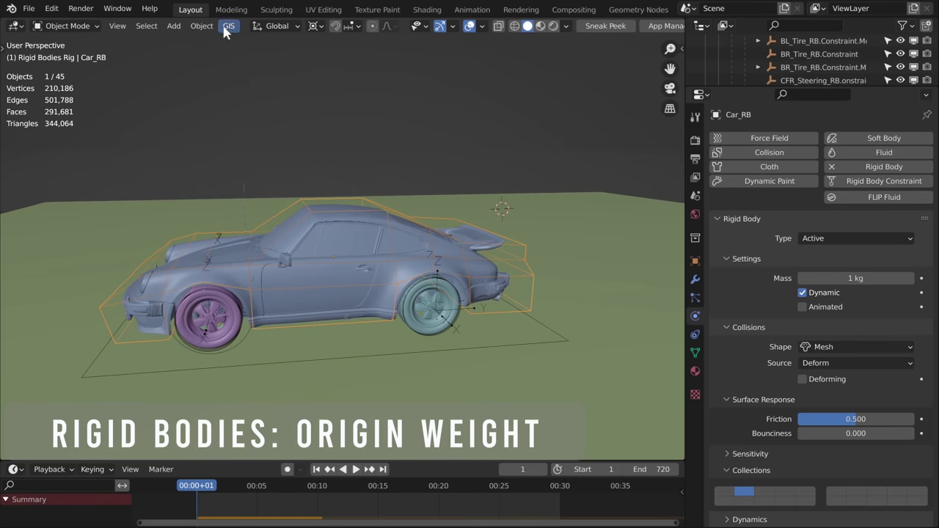
- Set Car_RB's origin to the 3D cursor near the rear spoiler and play the simulation to test the shifted weight
left_click(201, 26)
mouse_move(253, 56)
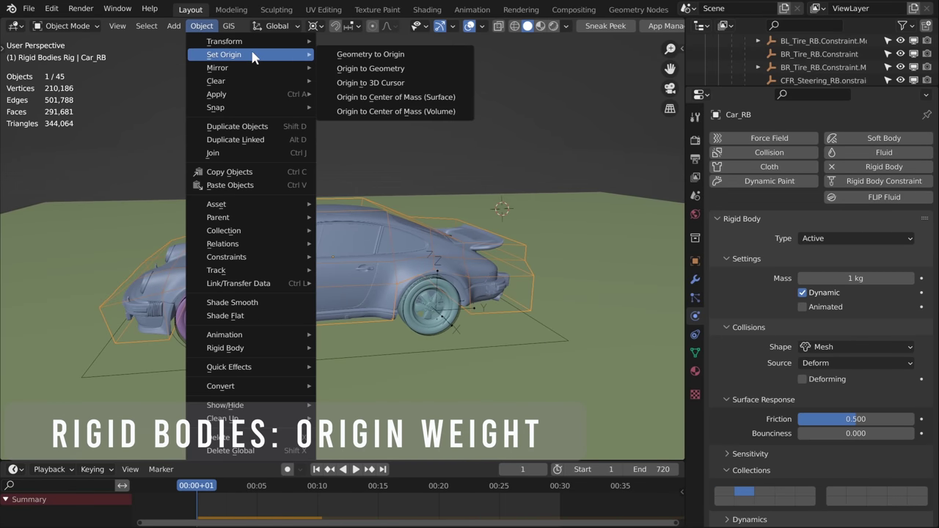
left_click(410, 83)
middle_click_drag(487, 160, 435, 159)
middle_click_drag(491, 225, 548, 186)
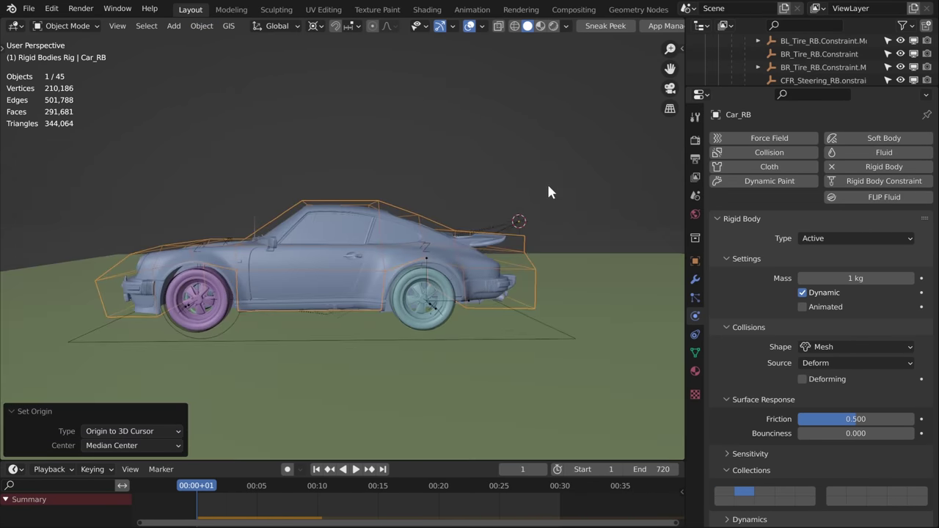
key("space")
middle_click_drag(571, 280, 443, 236)
scroll(556, 258, "down", 4)
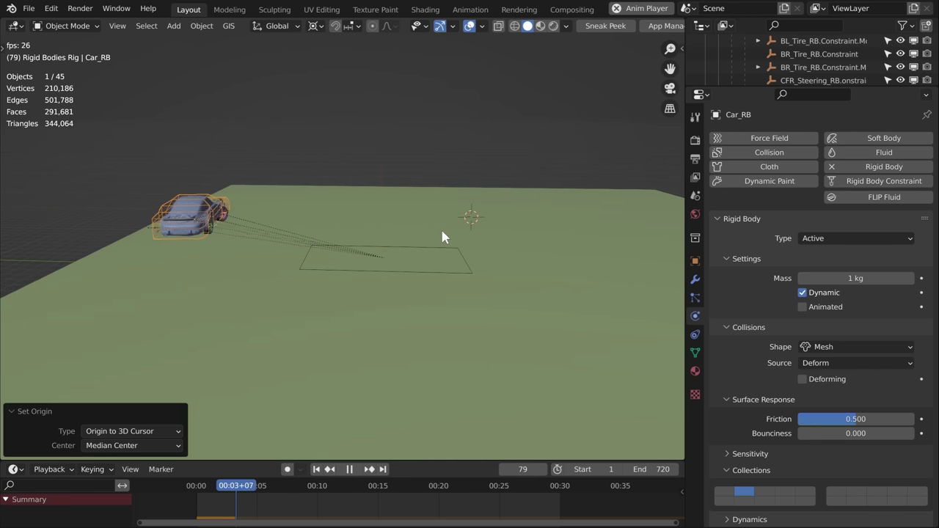
key("shift+Left")
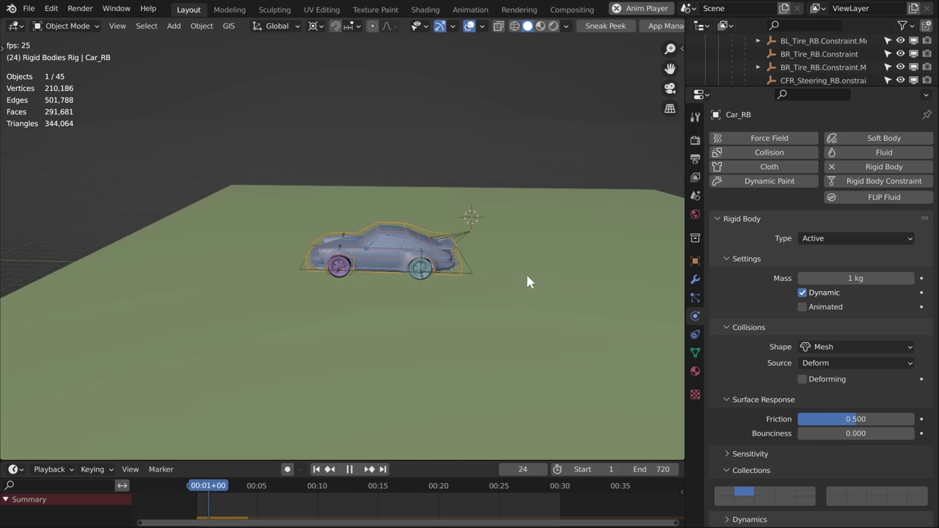
scroll(528, 282, "up", 3)
key("space")
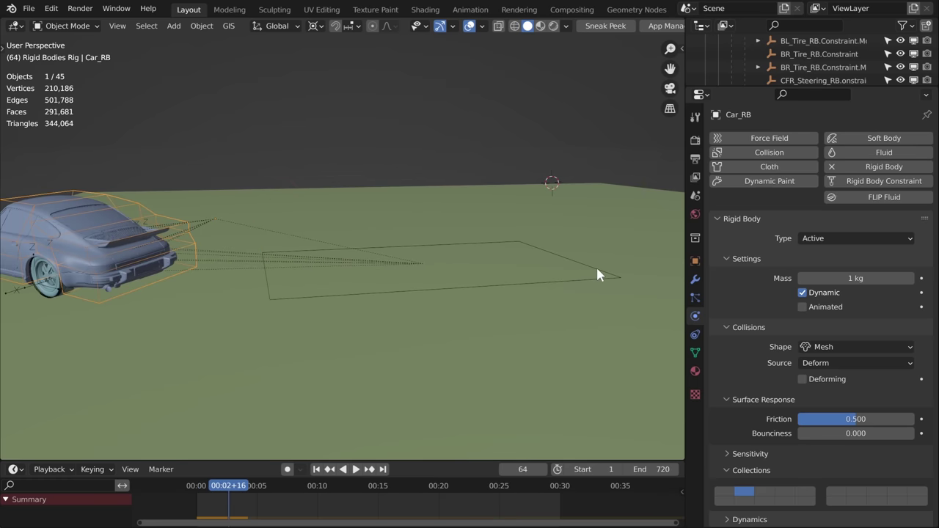
- Rewind, set Car_RB's origin to the 3D cursor above the car's roof, and play the simulation
key("shift+Left")
middle_click_drag(440, 176, 476, 150)
left_click(202, 26)
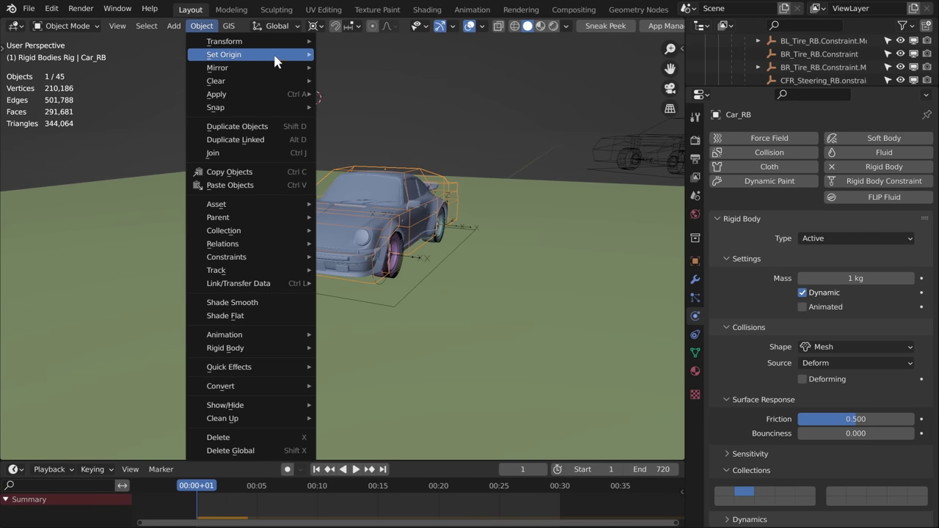
mouse_move(286, 58)
left_click(371, 82)
key("space")
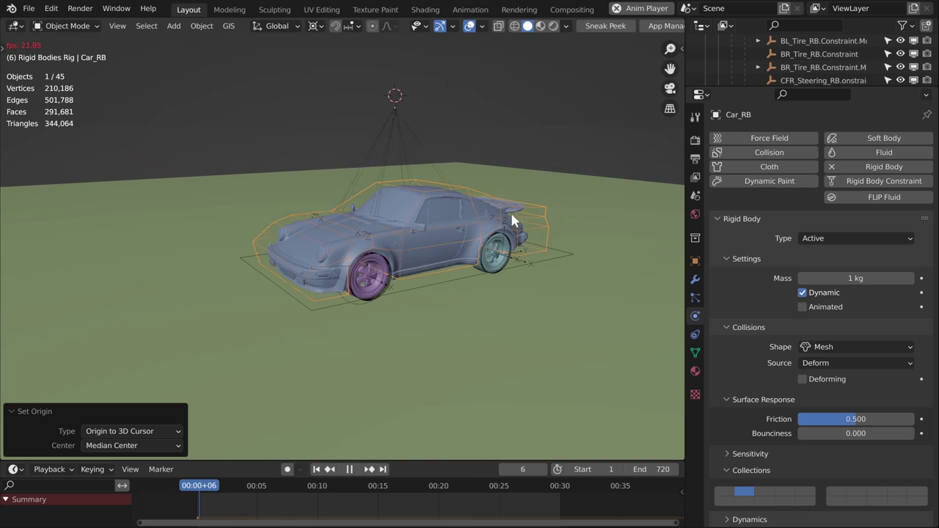
- Rewind the simulation, set Car_RB's origin to its geometry, and play the simulation again
key("Escape")
left_click(208, 32)
mouse_move(276, 57)
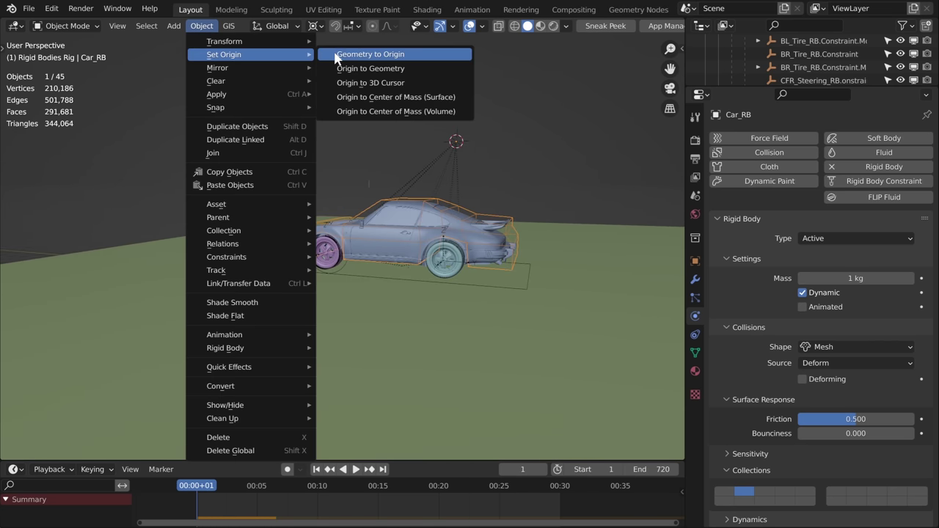
left_click(391, 73)
key("space")
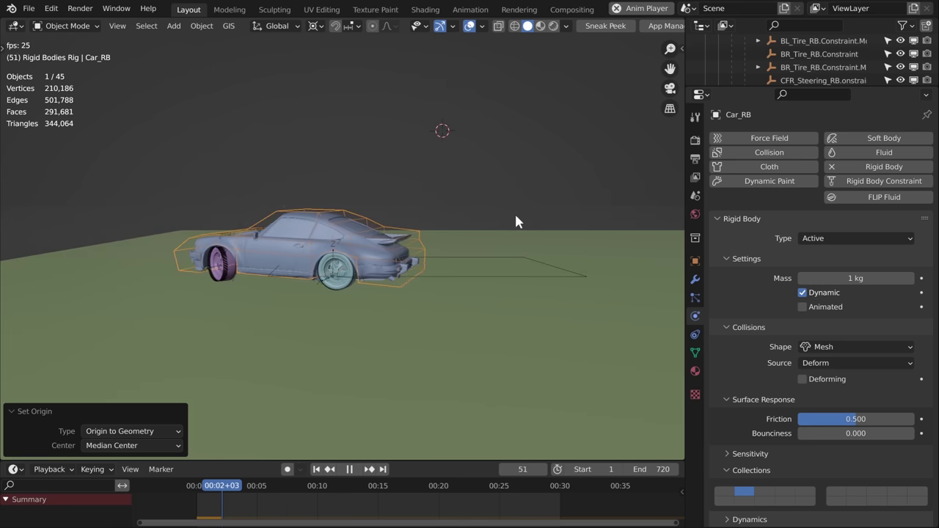
middle_click_drag(458, 227, 567, 272)
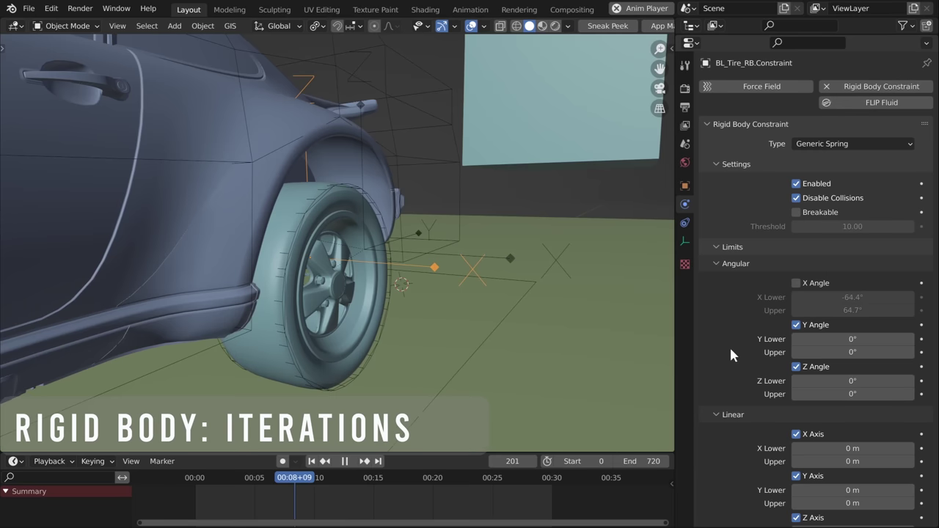
- Review the override iterations of BL_Tire_RB.Constraint and move the Cube block while the simulation plays
scroll(763, 316, "down", 10)
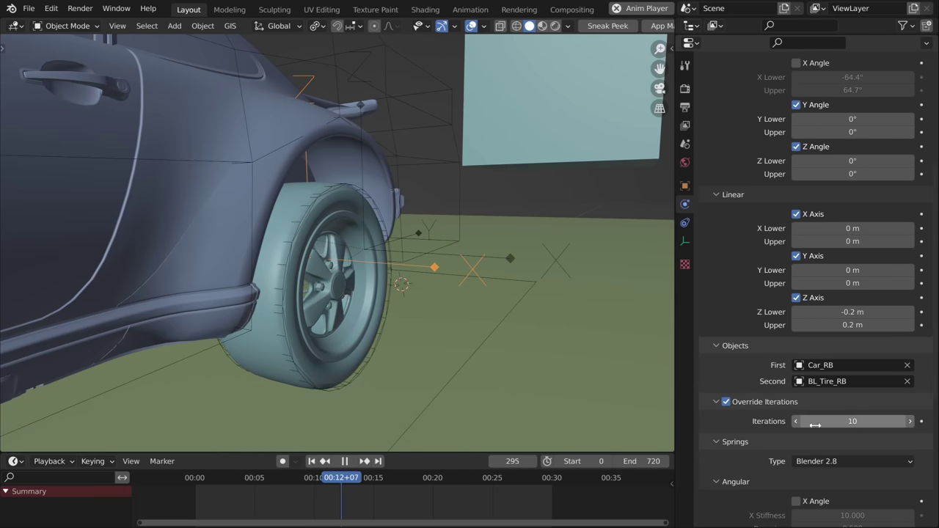
key("Return")
left_click(591, 115)
key("g")
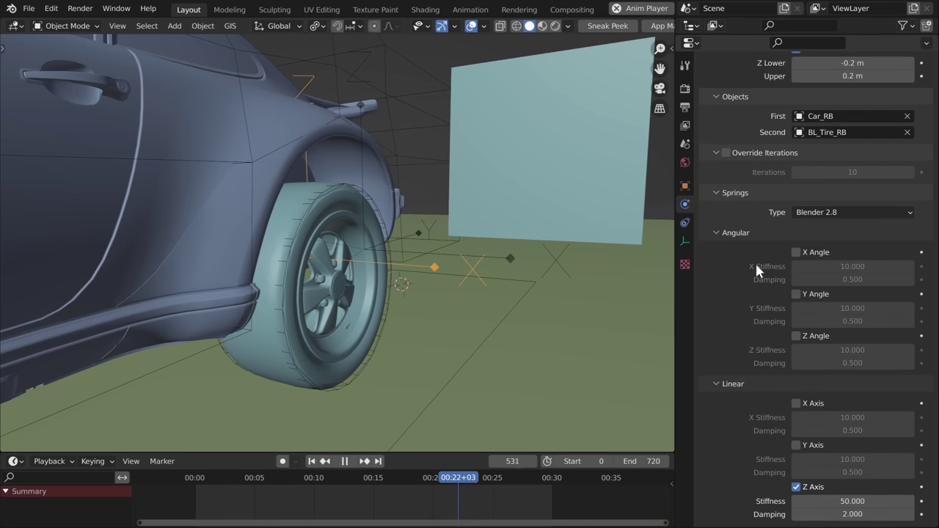
- Enable Override Iterations on BL_Tire_RB.Constraint, edit its iteration count, and move the Cube block to test the constraint
scroll(755, 264, "up", 2)
left_click(727, 211)
left_click(822, 230)
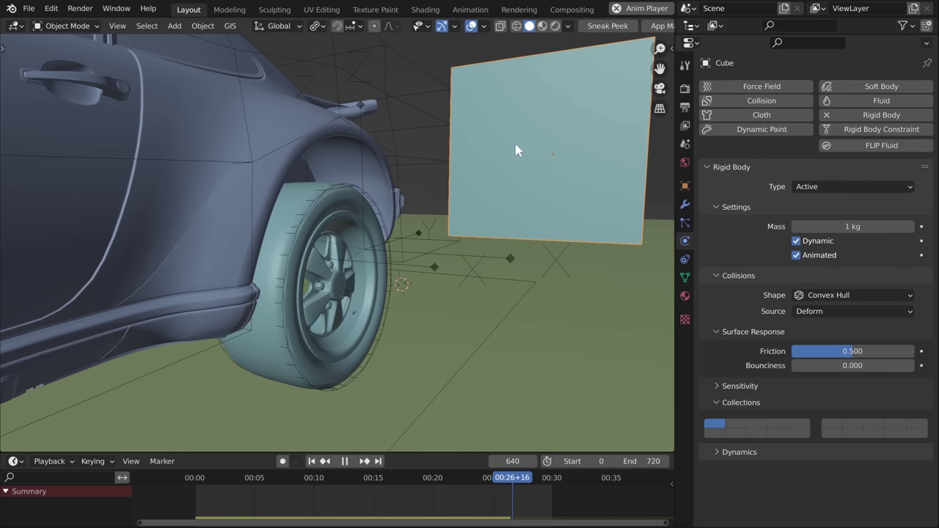
key("g")
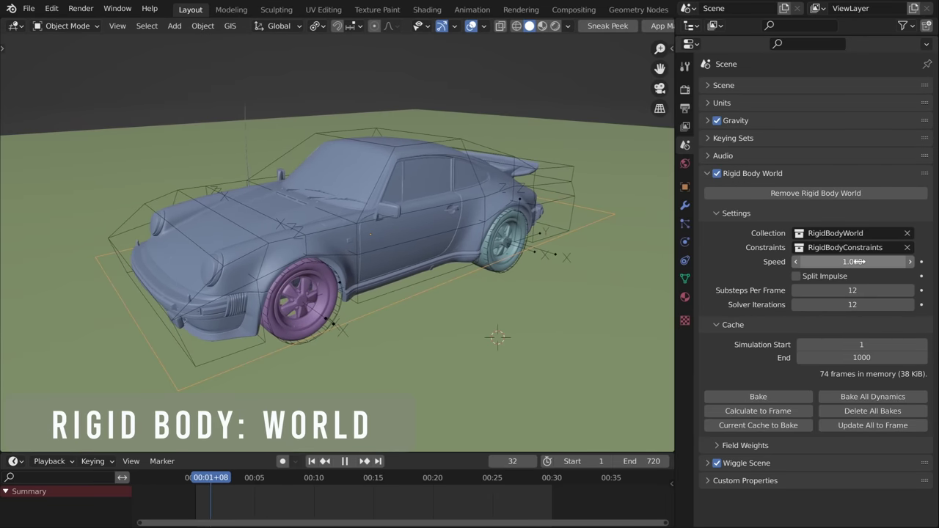
- Test the Rigid Body World at speed 2 during playback and lower the speed again
left_click(859, 262)
type("2")
key("Return")
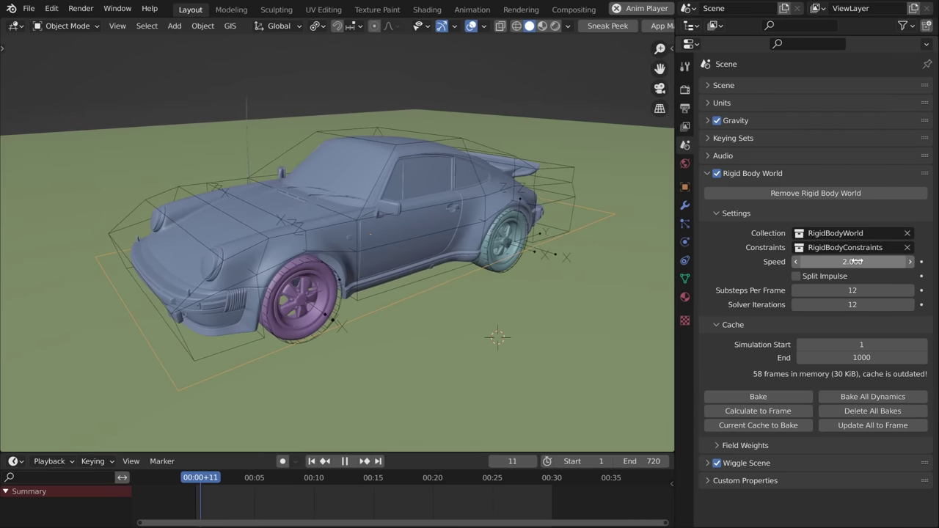
left_click(856, 261)
type("1.")
key("Return")
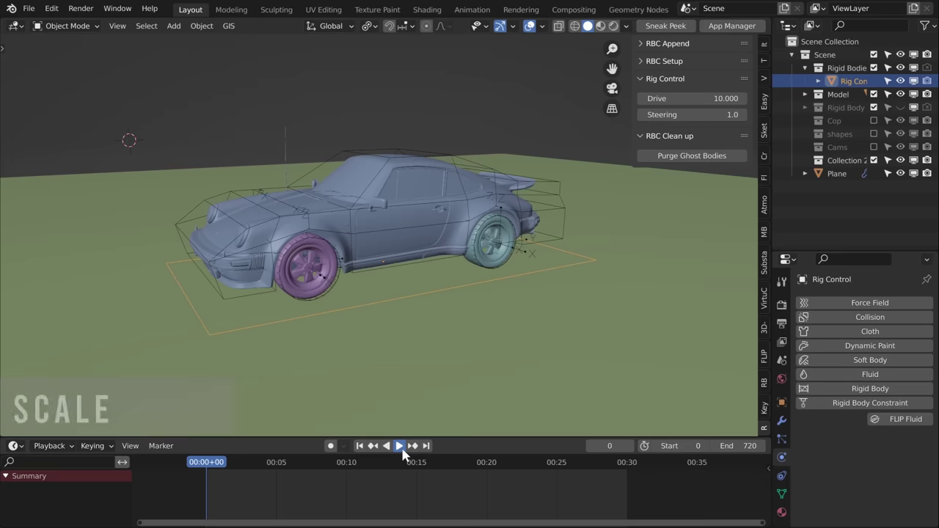
- Play the simulation, reset it to the start, and scale up the Rig Control outline
left_click(400, 446)
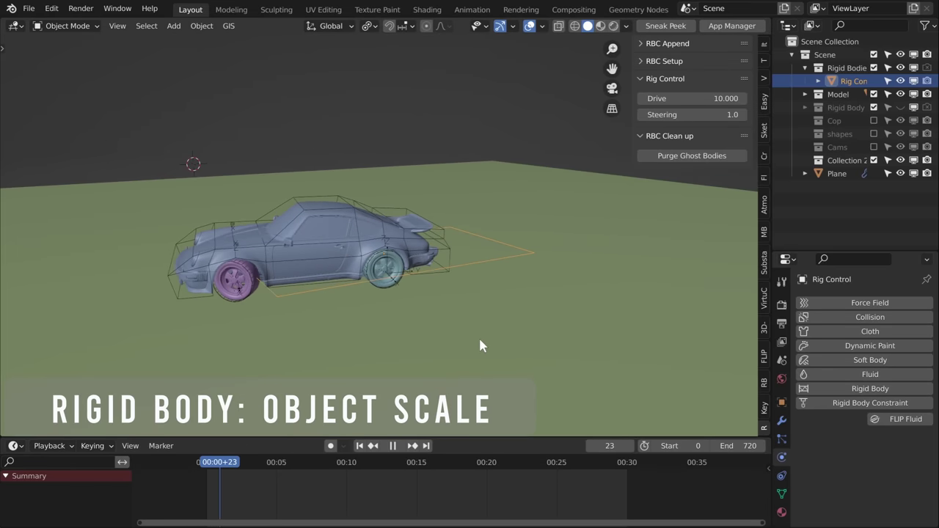
key("Escape")
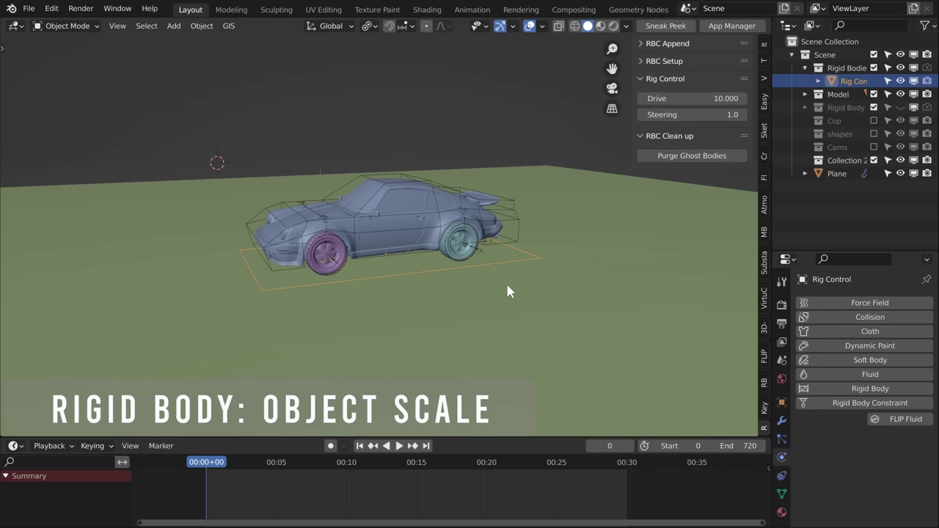
key("s")
left_click(764, 235)
- Scale the ground Plane and play the simulation
scroll(626, 275, "down", 6)
left_click(517, 273)
key("s")
left_click(577, 269)
middle_click_drag(567, 254, 565, 278, "shift")
scroll(564, 277, "up", 3)
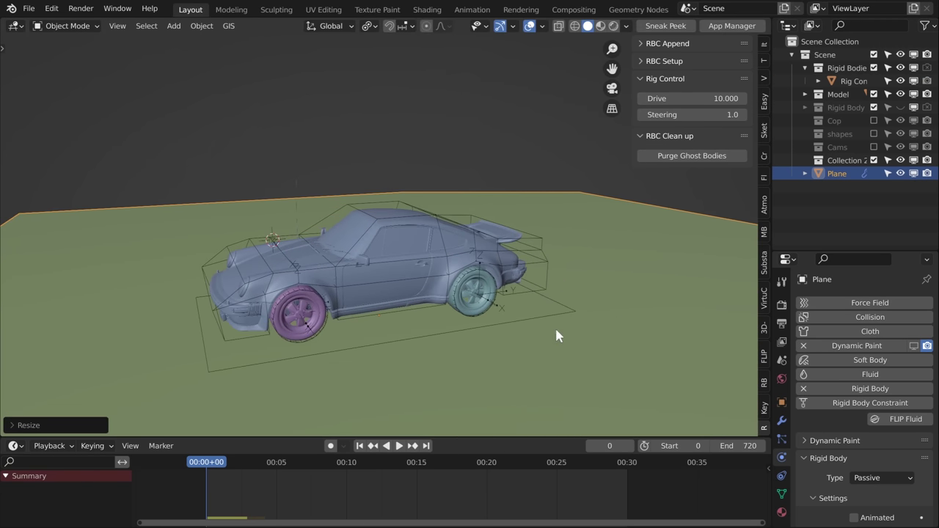
middle_click_drag(556, 328, 615, 278, "shift")
key("space")
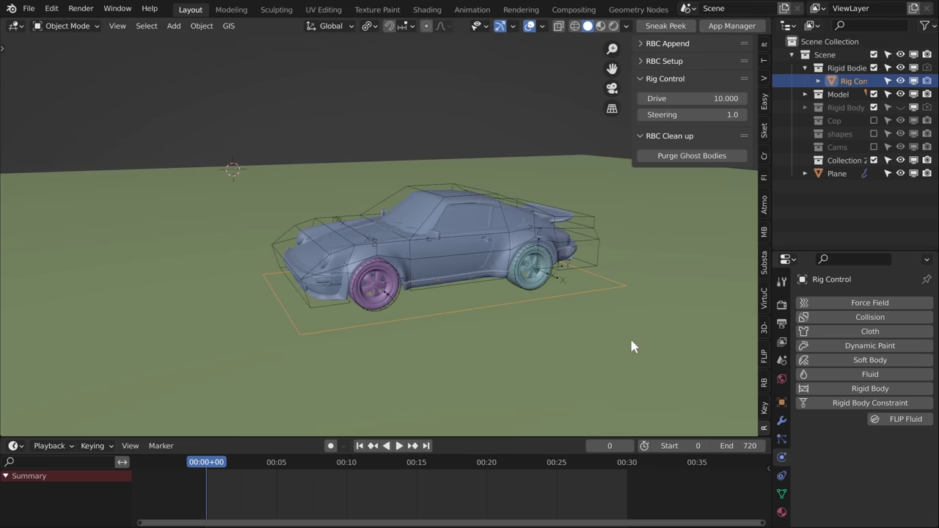
- Scale down the Rig Control outline and play the simulation to test the smaller rig
key("s")
left_click(472, 307)
key("space")
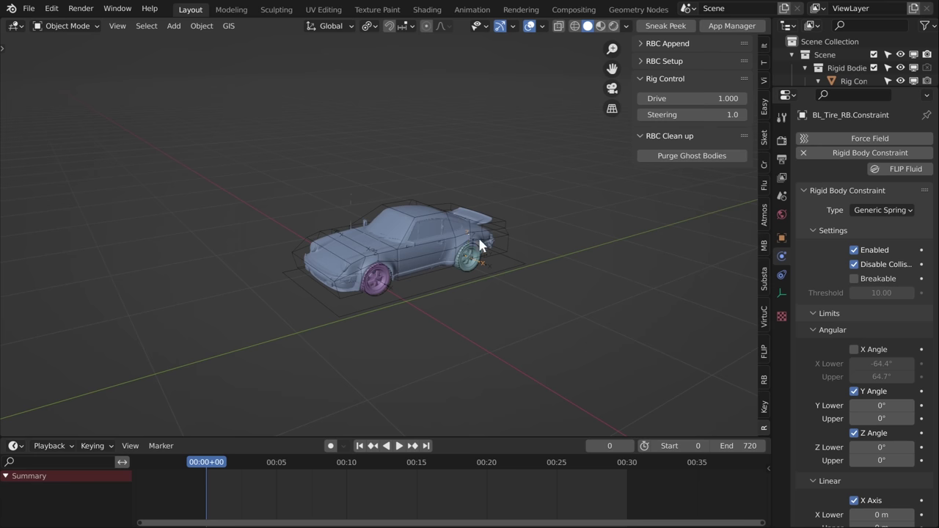
- Review the BL_Tire_RB.Constraint settings, then scale the Rig Control outline and apply its transform
scroll(829, 440, "down", 8)
scroll(842, 460, "down", 2)
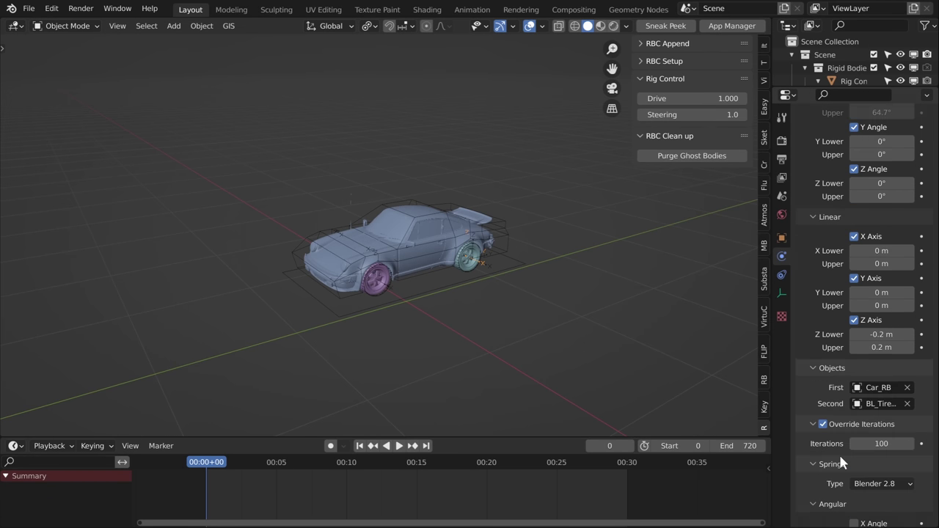
left_click(438, 291)
key("s")
left_click(522, 245)
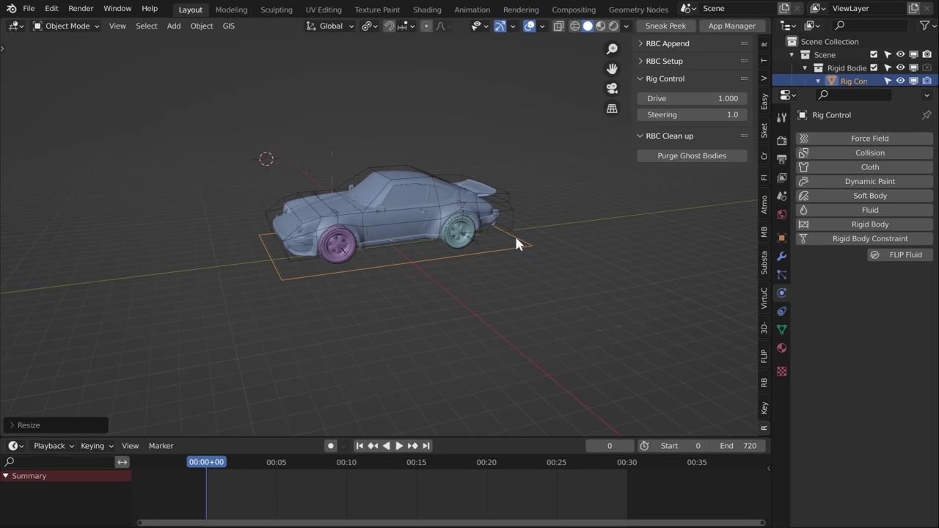
key("ctrl+a")
left_click(517, 239)
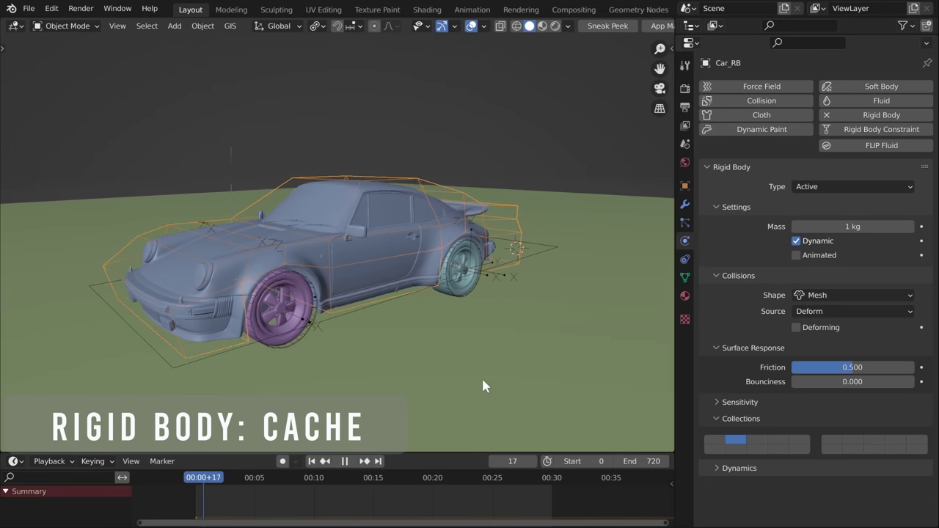
- Return to frame 0, refresh the simulation cache by grabbing Car_RB and confirming the move in place, and replay
left_click(313, 462)
key("space")
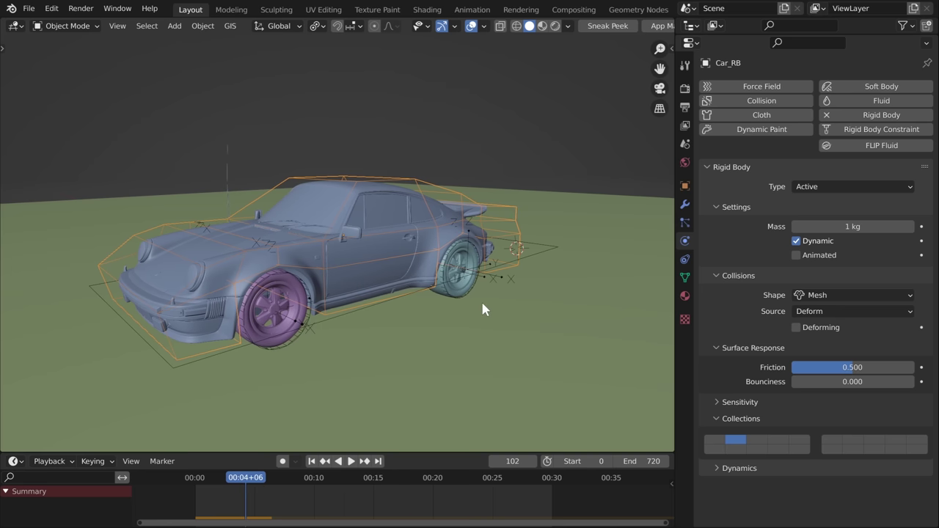
key("shift+Left")
key("g")
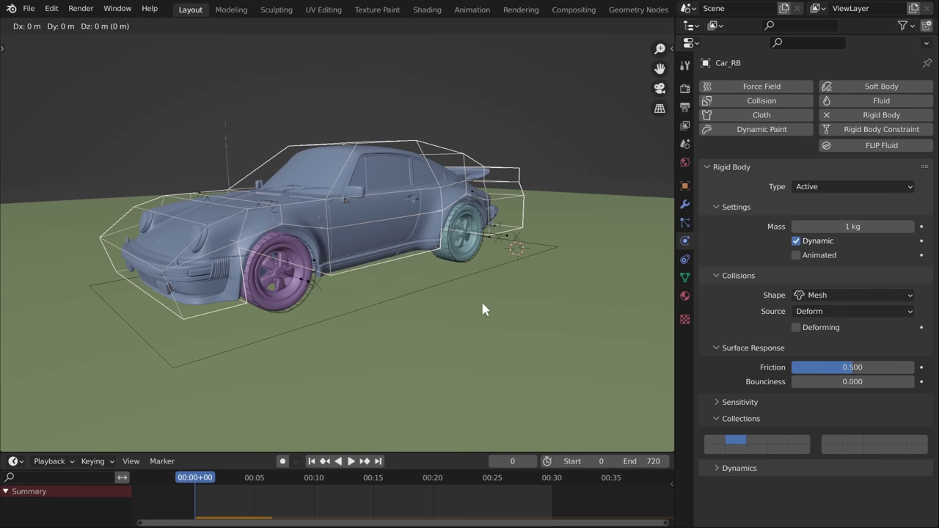
left_click(482, 304)
key("space")
key("space")
key("space")
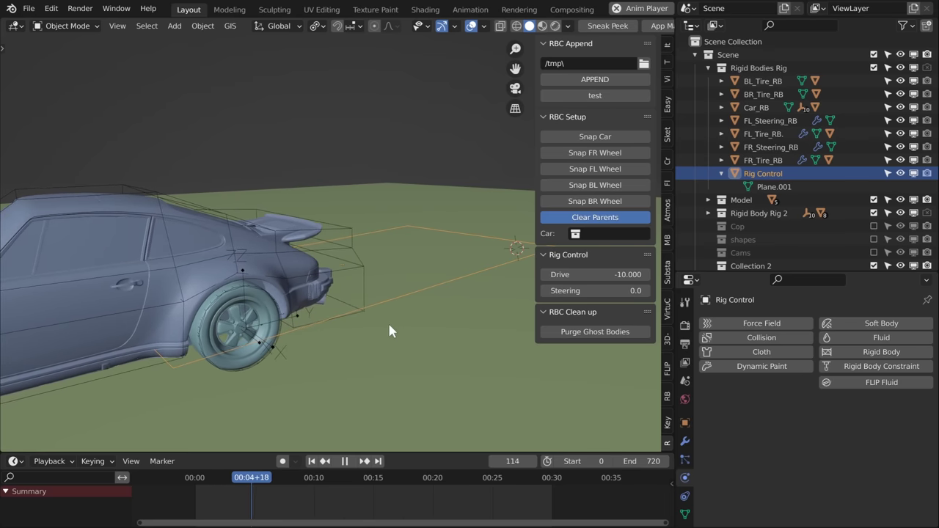
- Pause the simulation, select Car_RB, and replay from the start
key("space")
left_click(149, 191)
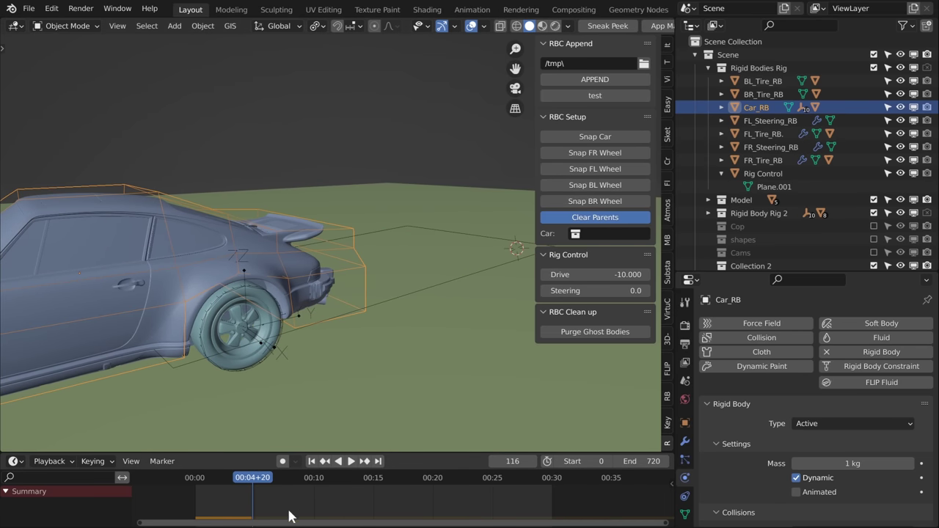
key("space")
key("shift+Left")
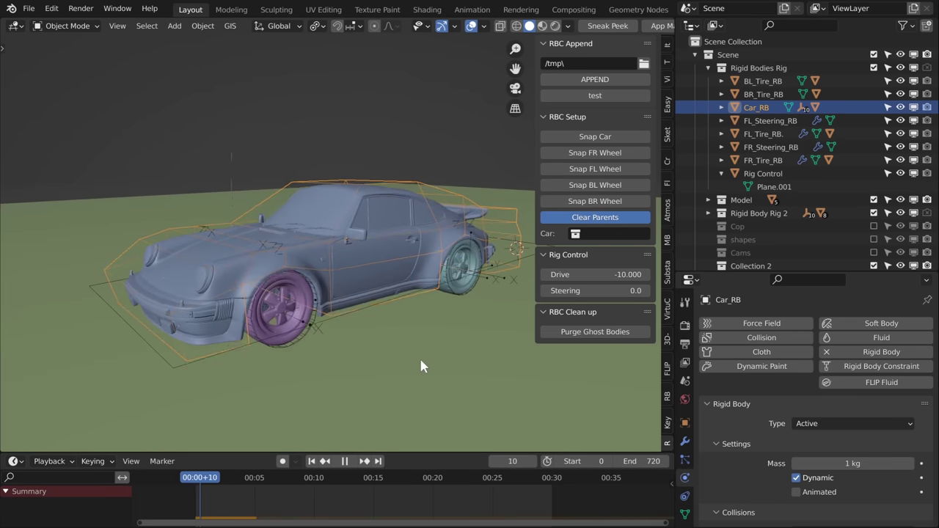
key("space")
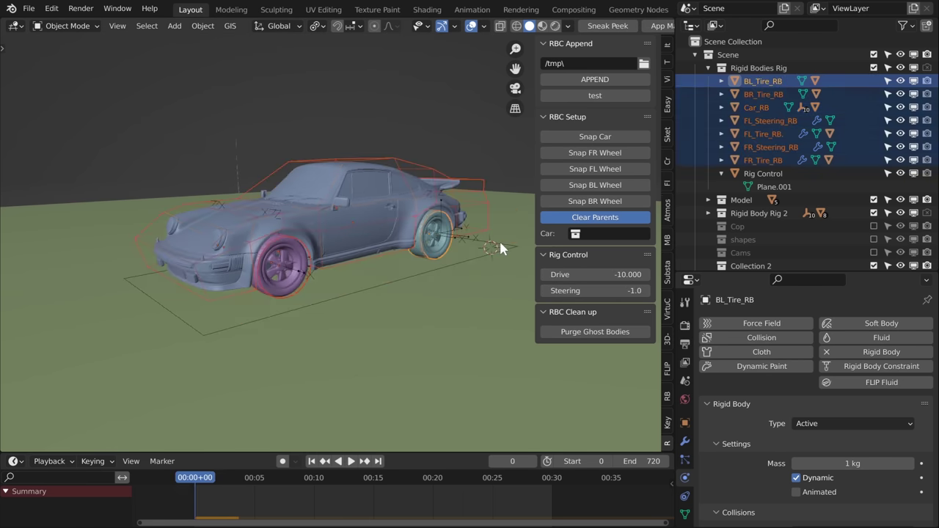
- Parent the selected car, tire and steering rigid bodies to Rig Control and raise the Drive value during playback
left_click(499, 242, "shift")
key("ctrl+p")
left_click(500, 243)
key("space")
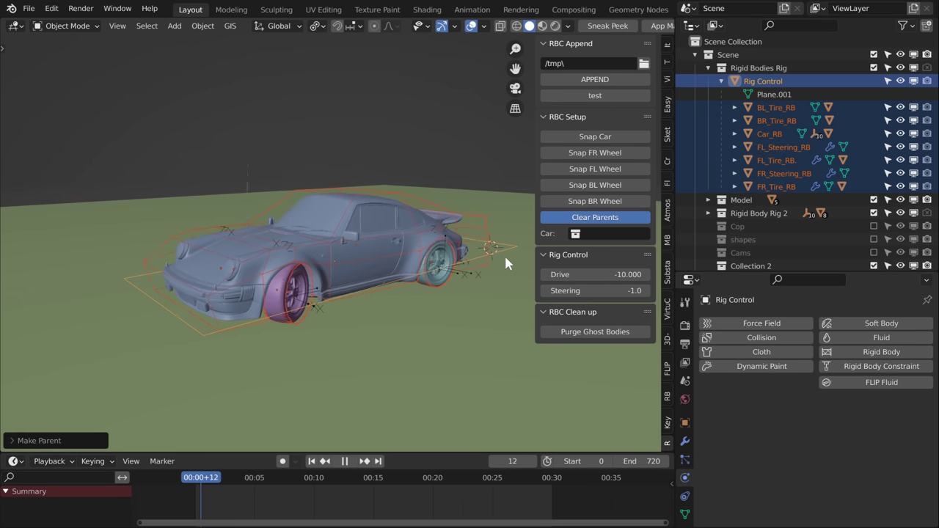
left_click_drag(586, 276, 638, 275)
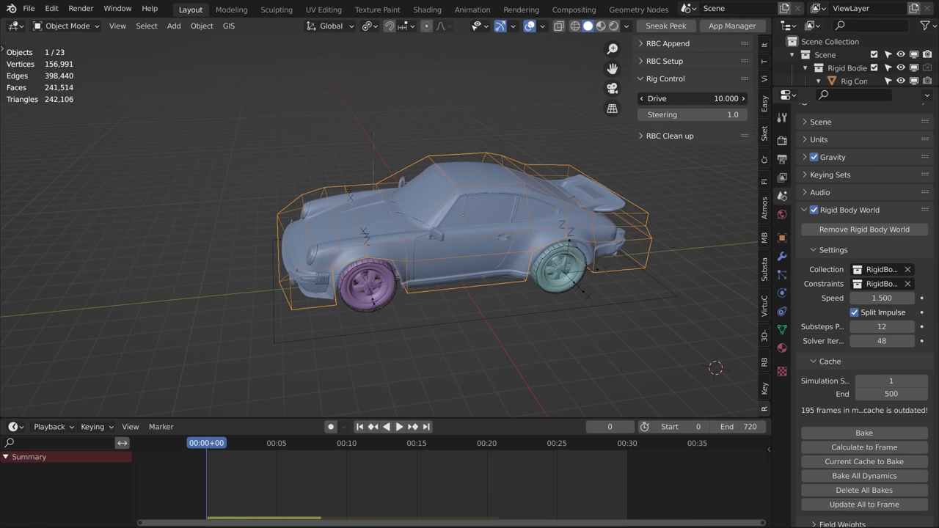
- Play the simulation and drive the car with Drive at 10 and Steering at 1.0
key("space")
left_click_drag(676, 101, 738, 101)
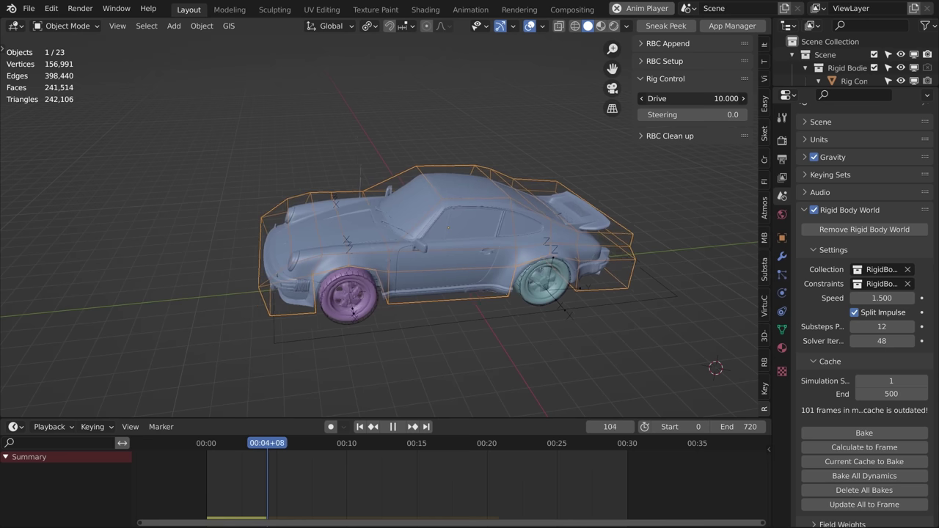
left_click_drag(667, 117, 733, 116)
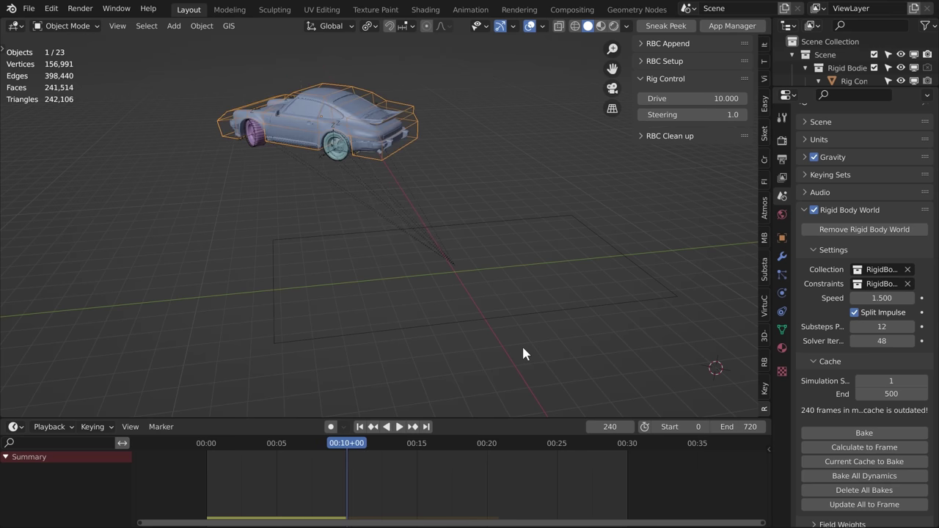
- Convert the current rigid body cache to a bake and replay the simulation from the start
left_click(868, 461)
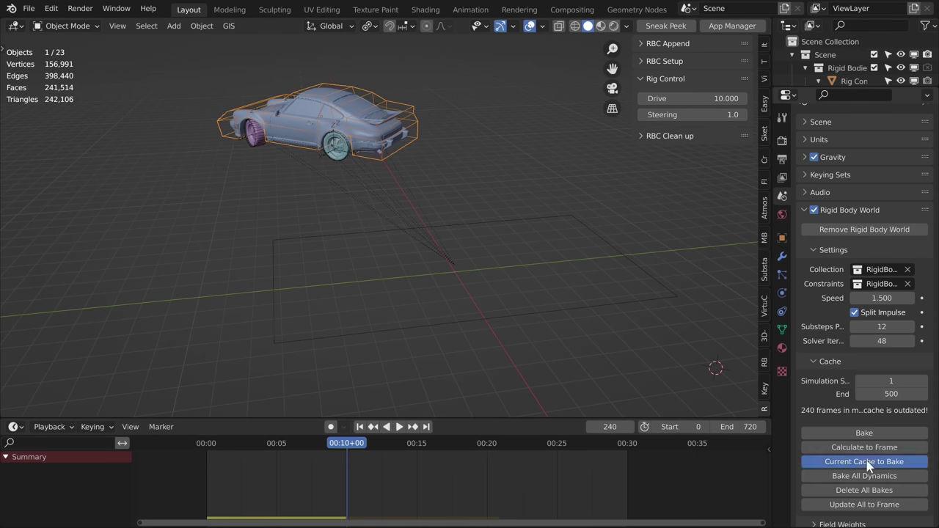
left_click(360, 426)
key("space")
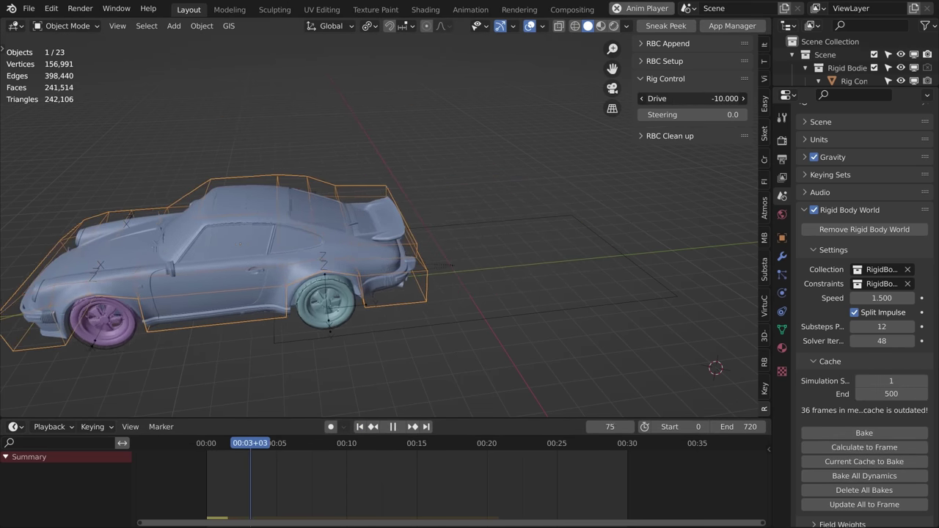
- Raise Drive to 10 and Steering to 1.0 during playback, bake the simulation, and replay from the start
left_click_drag(675, 98, 733, 98)
left_click_drag(675, 114, 726, 115)
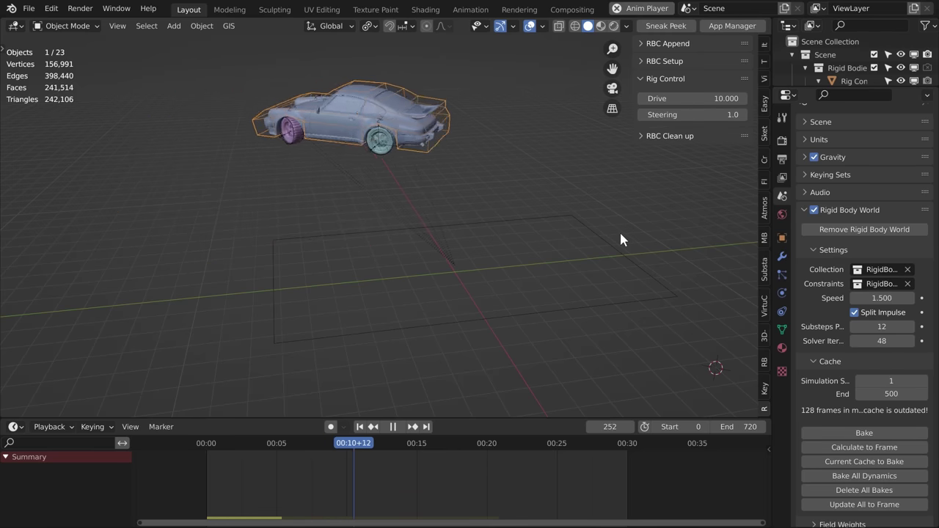
left_click(891, 433)
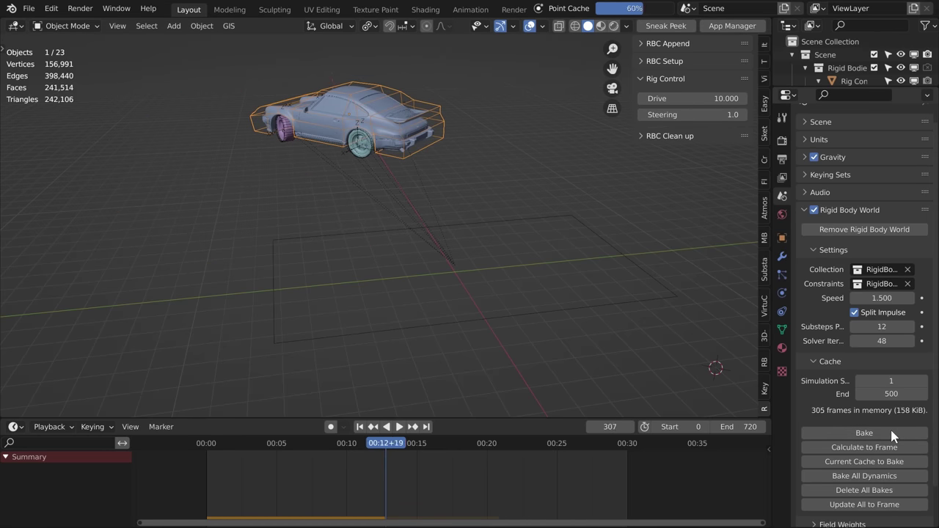
key("shift+Left")
key("space")
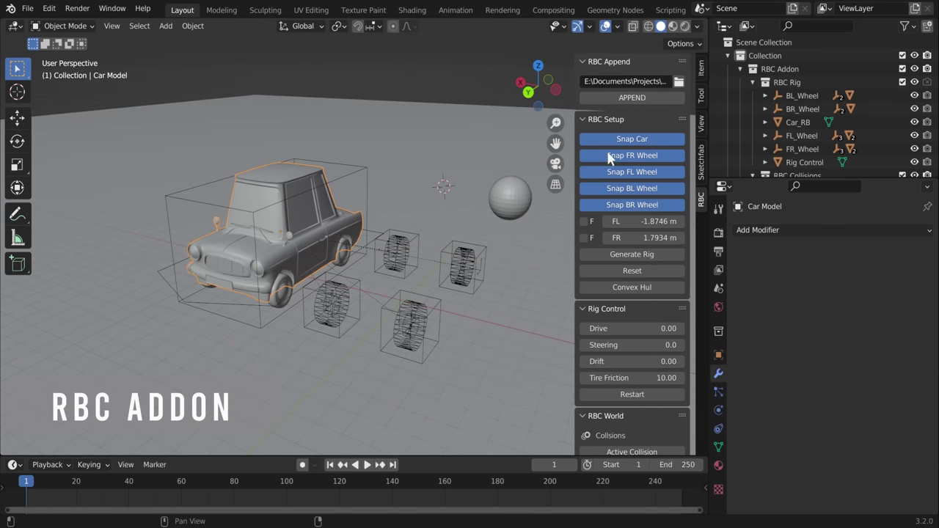
- Snap the back-right wheel rig to the selected wheel of the car model
right_click(188, 274)
middle_click_drag(188, 274, 329, 379)
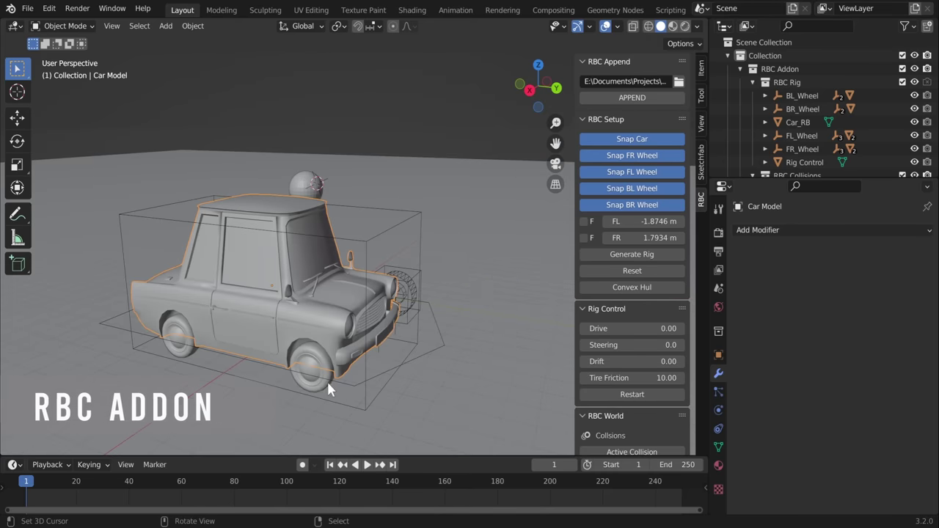
left_click(620, 209)
middle_click_drag(367, 312, 213, 308)
- Apply the modifiers on Car_RB, including Decimate and Shrinkwrap
right_click(389, 210)
left_click(898, 251)
left_click(887, 265)
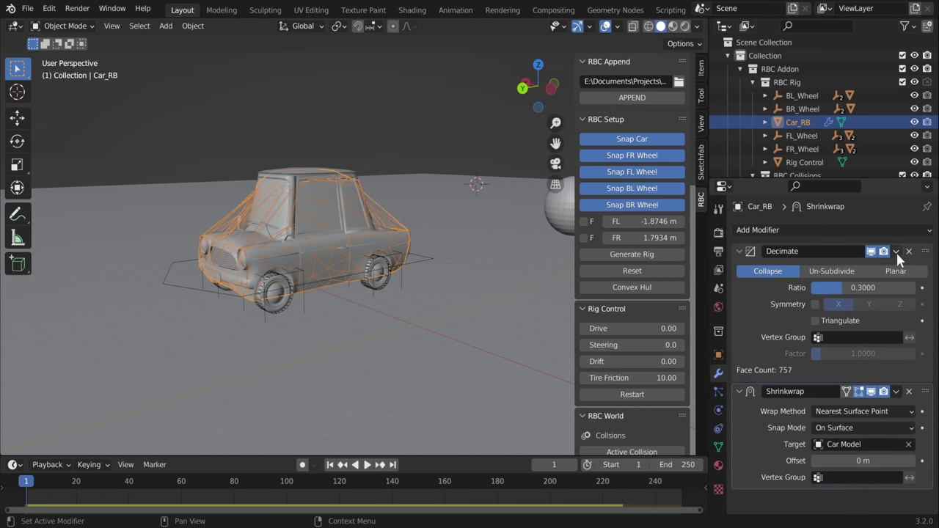
left_click(896, 252)
left_click(887, 265)
left_click(897, 252)
left_click(884, 266)
- Generate the car rig and play the simulation briefly to test it
left_click(639, 257)
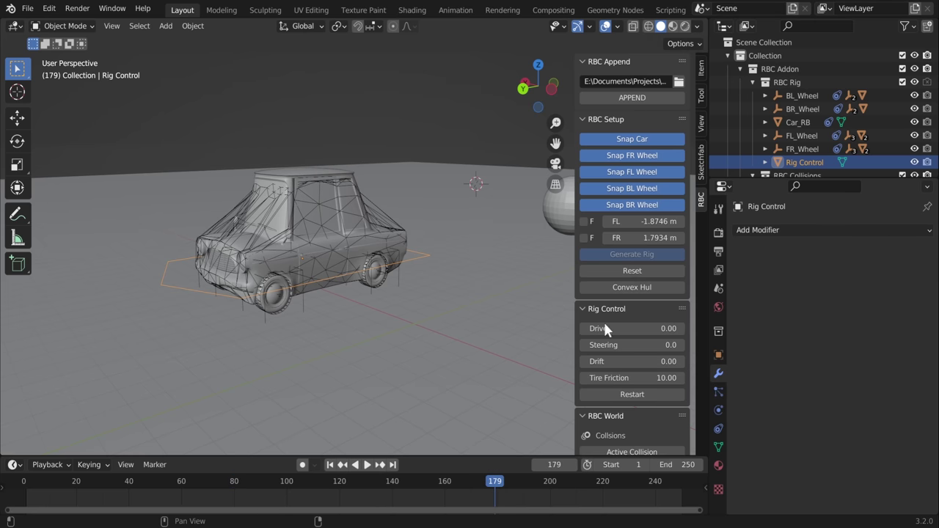
scroll(469, 259, "up", 2)
middle_click_drag(469, 260, 473, 276)
key("space")
key("space")
- Return to the first frame, play with the timeline end at 1242, and set Drive to 0.23
left_click(331, 464)
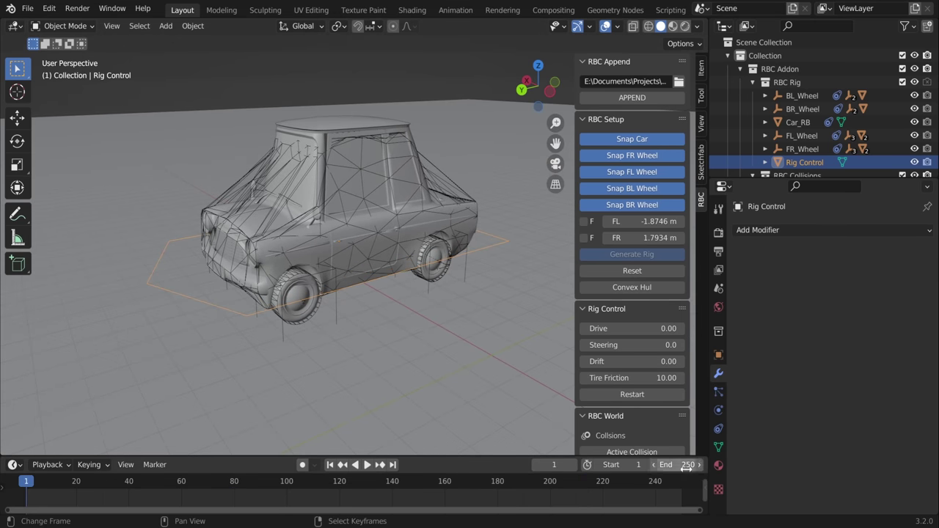
key("space")
mouse_move(632, 329)
left_mouse_down()
mouse_move(604, 329)
mouse_move(646, 329)
left_mouse_up()
- Set the Rigid Body World cache end to 2500 and replay the simulation from the start
left_click(718, 289)
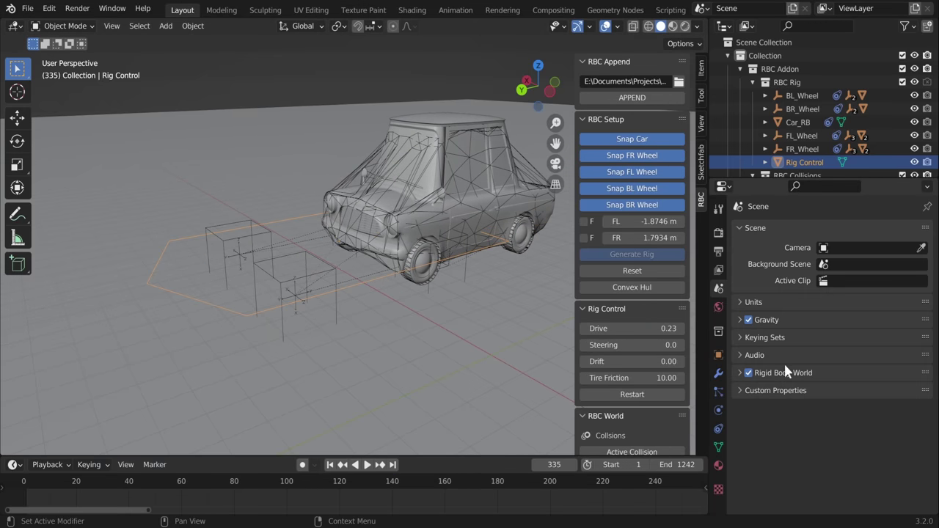
left_click(780, 373)
scroll(822, 426, "down", 2)
left_click(785, 475)
scroll(785, 471, "down", 3)
left_click(871, 448)
type("0")
key("Return")
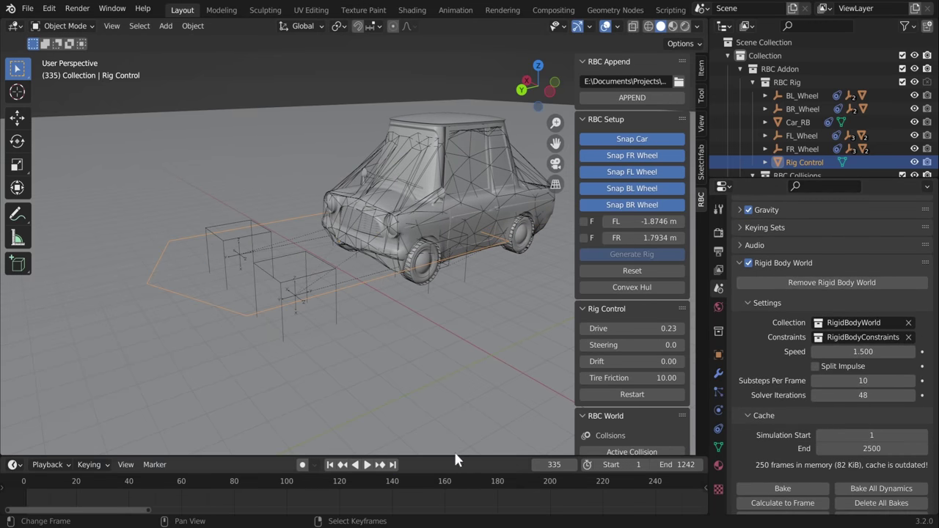
key("shift+Left")
key("space")
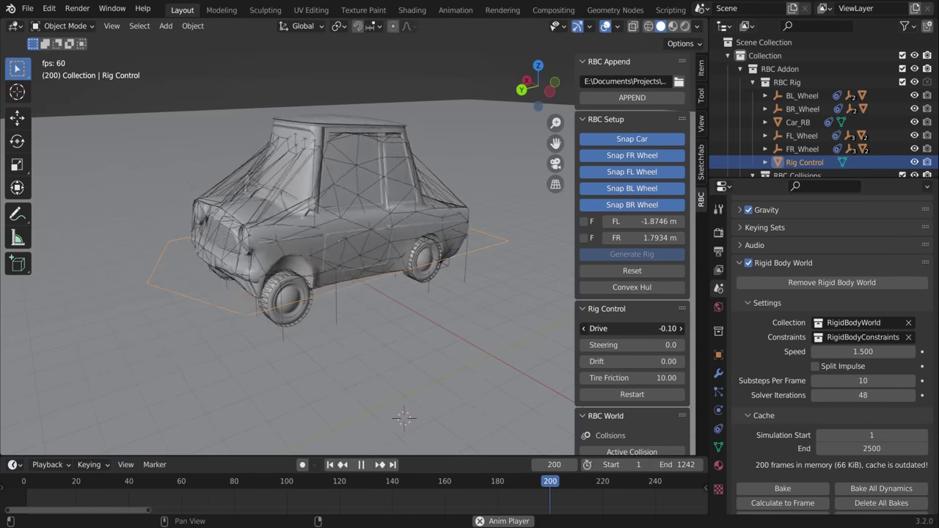